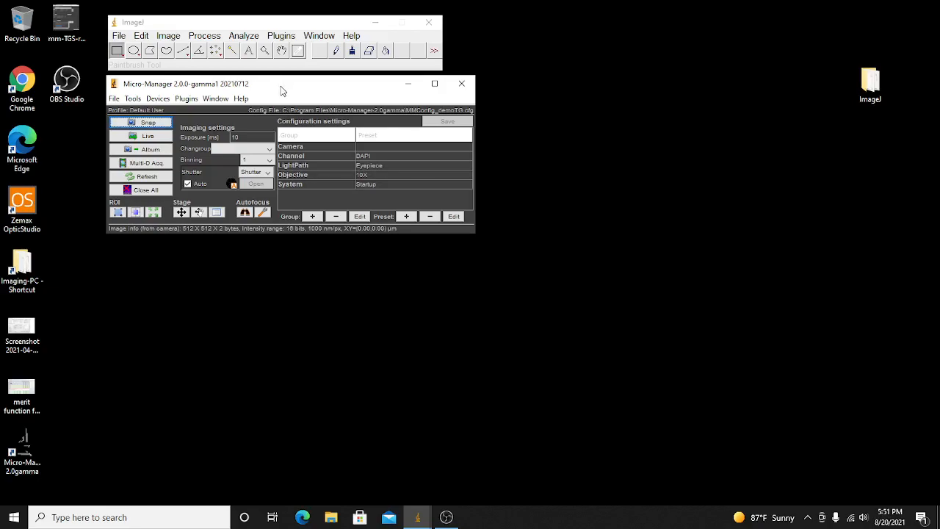
Open the Hardware Configuration Wizard with the existing MMConfig_demoTG.cfg configuration and advance to adding or removing devices.
{"action": "left_click_drag", "start_coordinate": [294, 86], "coordinate": [300, 90]}
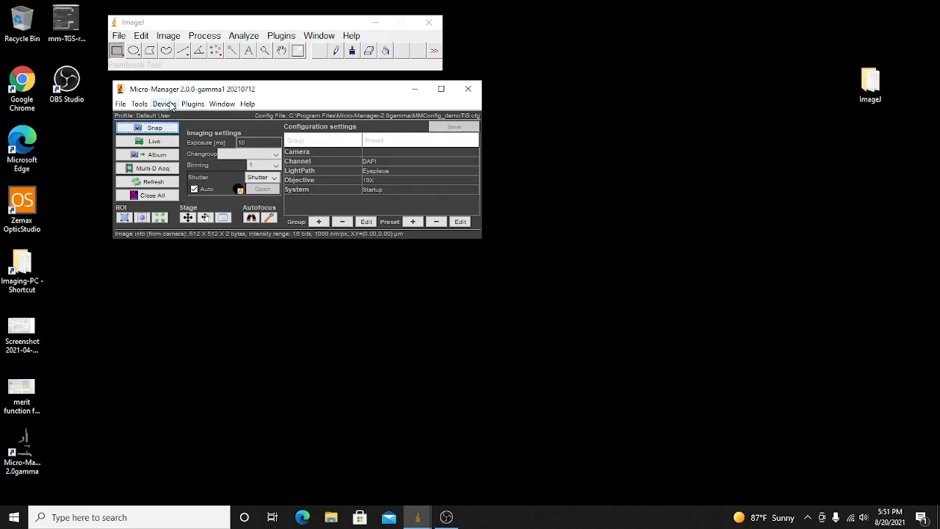
{"action": "left_click", "coordinate": [171, 106]}
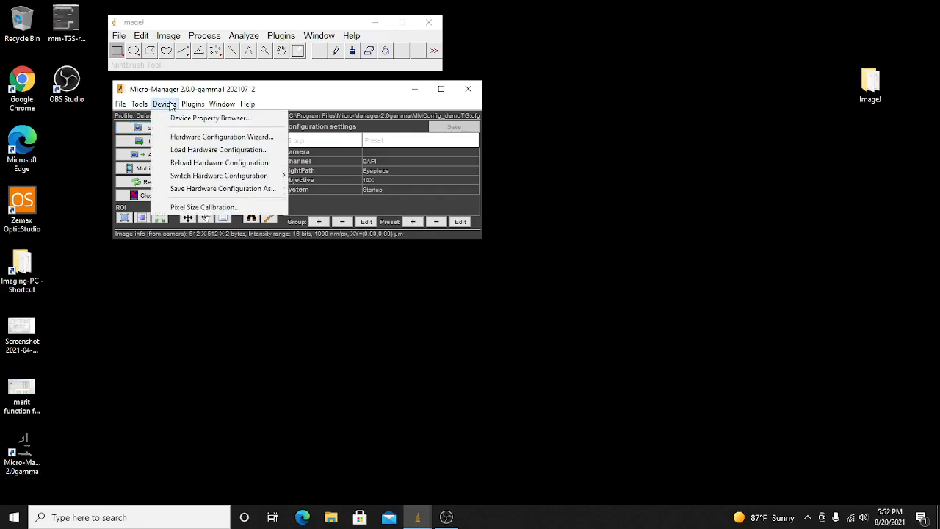
{"action": "left_click", "coordinate": [193, 137]}
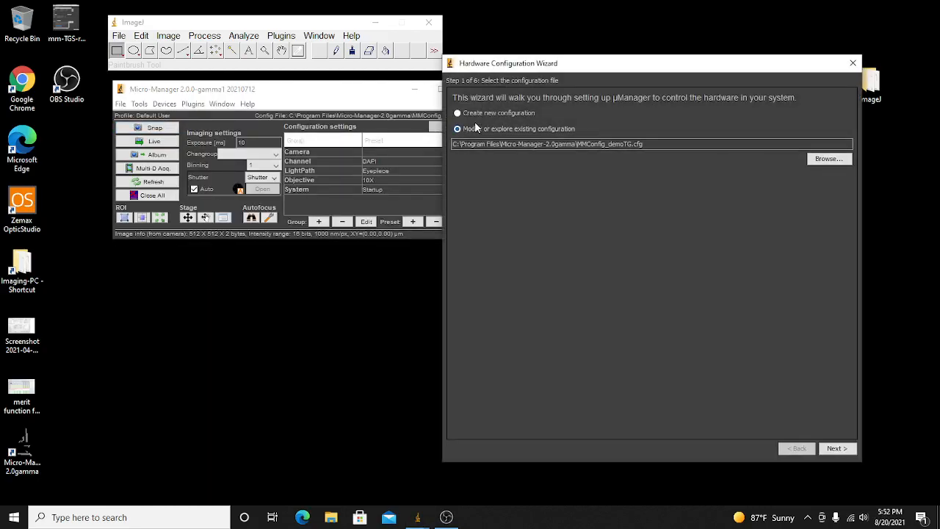
{"action": "left_click", "coordinate": [845, 449]}
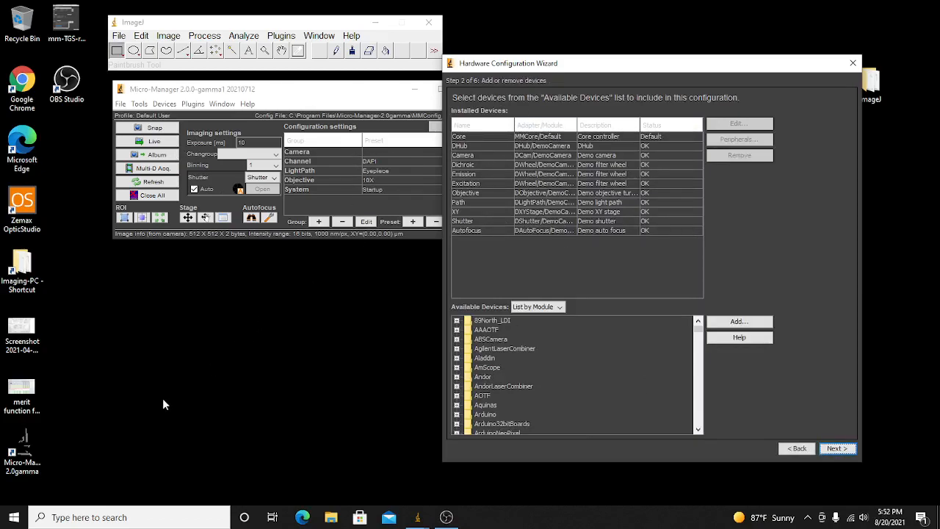
Check in Windows Device Manager which COM port the USB serial device uses, and close Device Manager.
{"action": "right_click", "coordinate": [15, 523]}
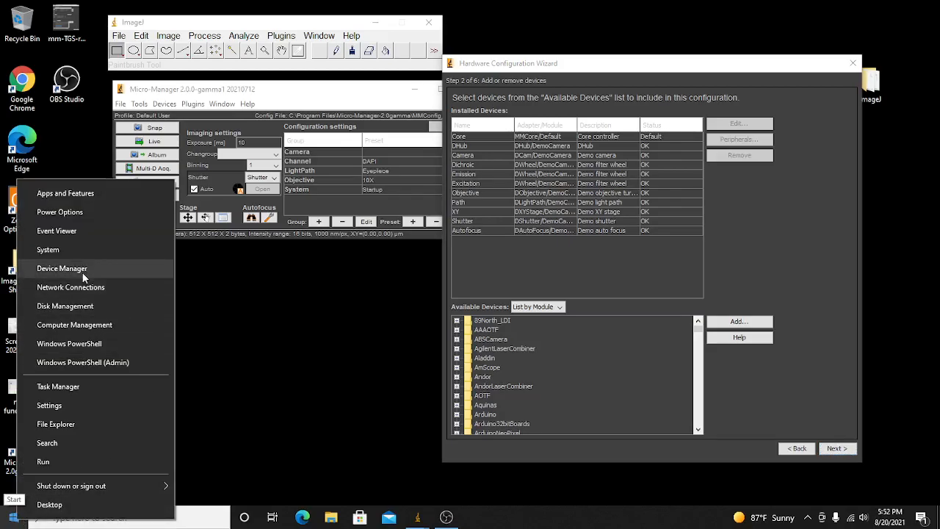
{"action": "left_click", "coordinate": [62, 268]}
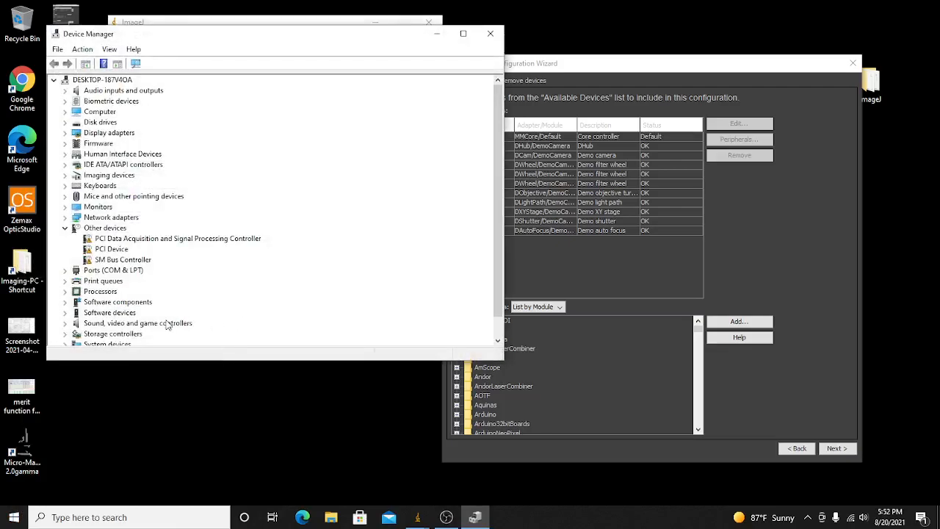
{"action": "double_click", "coordinate": [122, 261]}
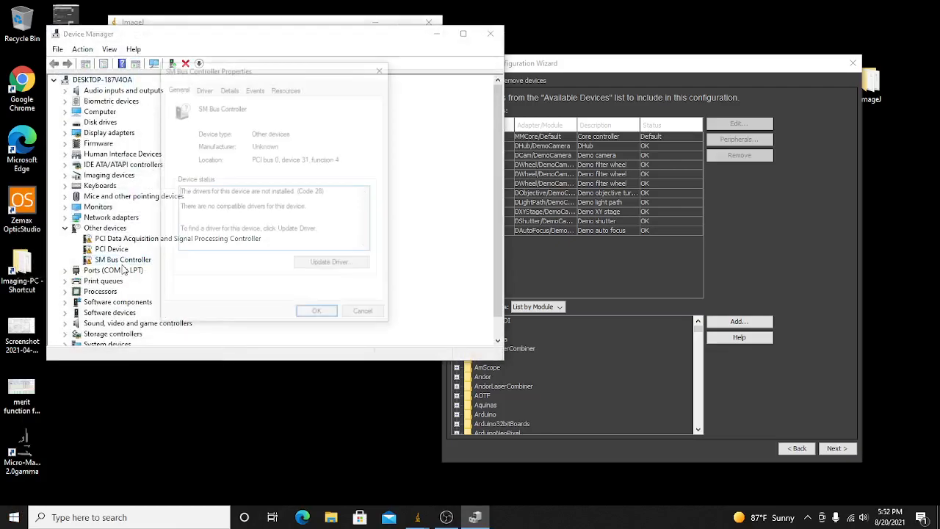
{"action": "left_click", "coordinate": [362, 312]}
{"action": "double_click", "coordinate": [126, 270]}
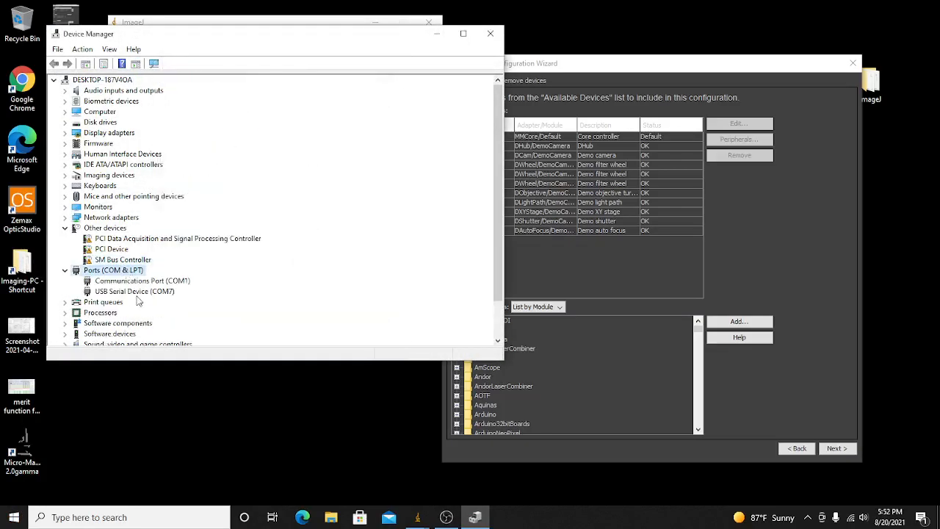
{"action": "left_click", "coordinate": [135, 292]}
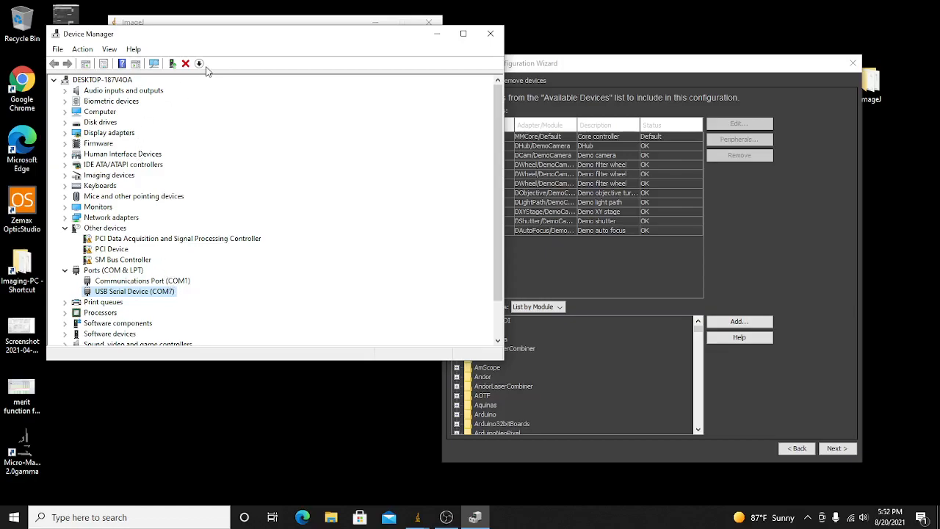
{"action": "left_click_drag", "start_coordinate": [210, 43], "coordinate": [224, 56]}
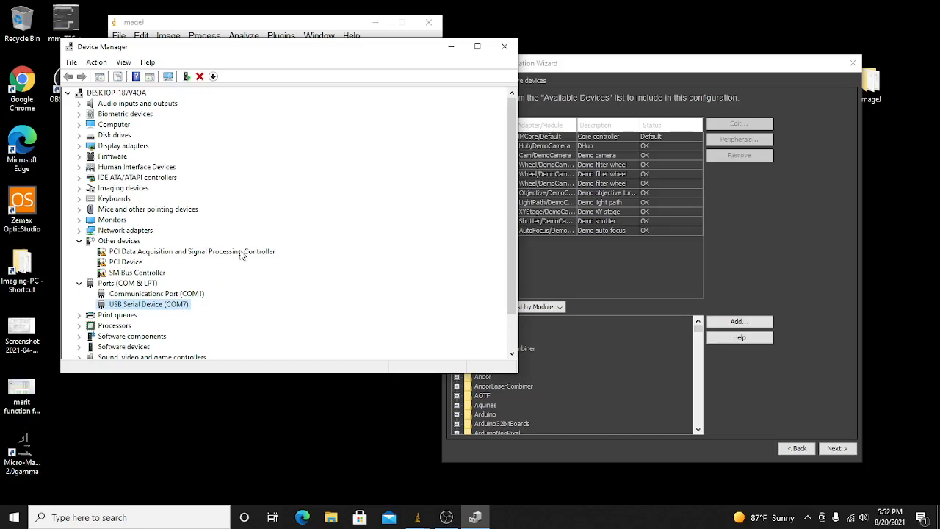
{"action": "left_click", "coordinate": [509, 47]}
Add the TriggerScopeMM-Hub device from the TriggerScopeMM module in the list of available devices.
{"action": "mouse_move", "coordinate": [620, 67]}
{"action": "left_mouse_down"}
{"action": "mouse_move", "coordinate": [625, 75]}
{"action": "mouse_move", "coordinate": [628, 58]}
{"action": "left_mouse_up"}
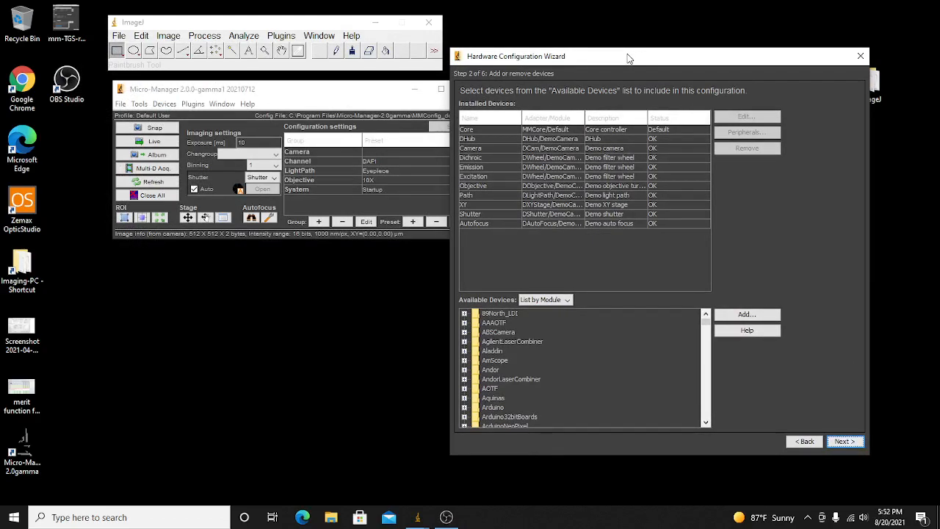
{"action": "left_click_drag", "start_coordinate": [631, 57], "coordinate": [637, 64]}
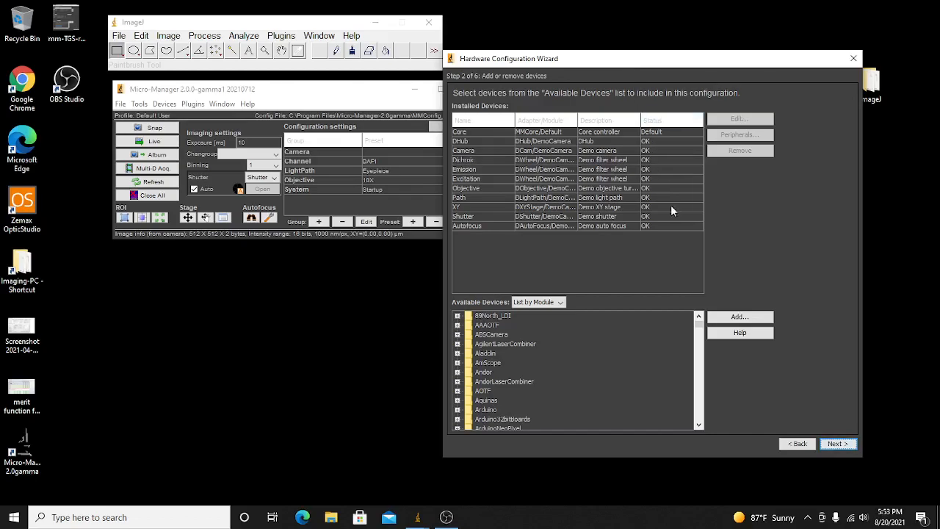
{"action": "left_click_drag", "start_coordinate": [699, 326], "coordinate": [698, 389]}
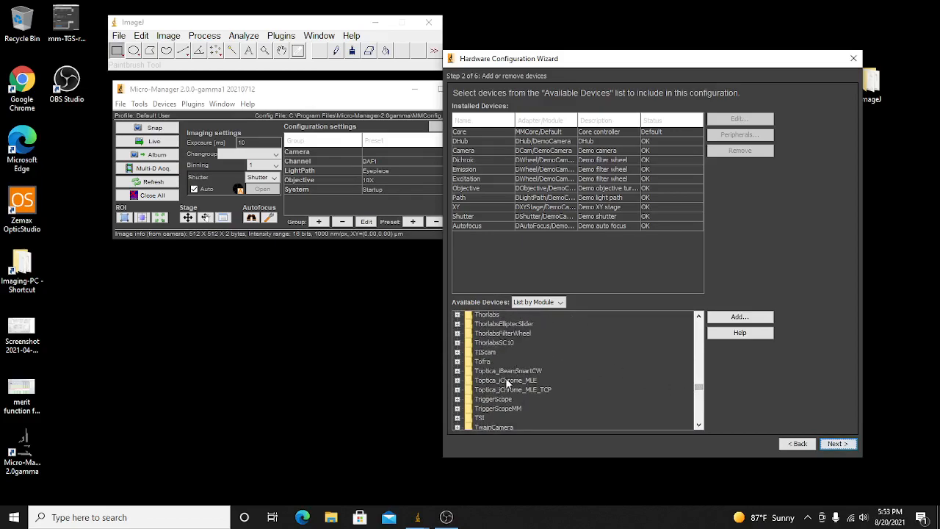
{"action": "left_click", "coordinate": [487, 400]}
{"action": "left_click", "coordinate": [457, 399]}
{"action": "scroll", "coordinate": [485, 399], "scroll_direction": "down", "scroll_amount": 2}
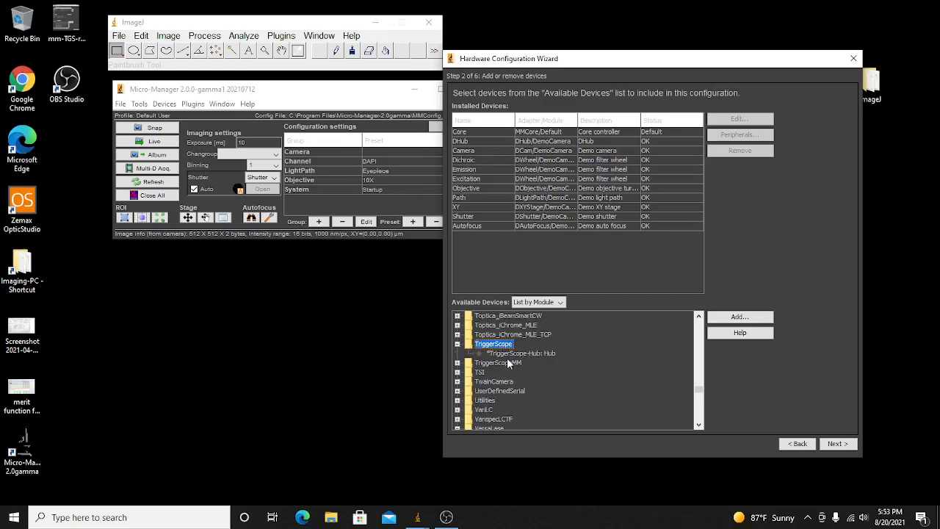
{"action": "left_click", "coordinate": [457, 364]}
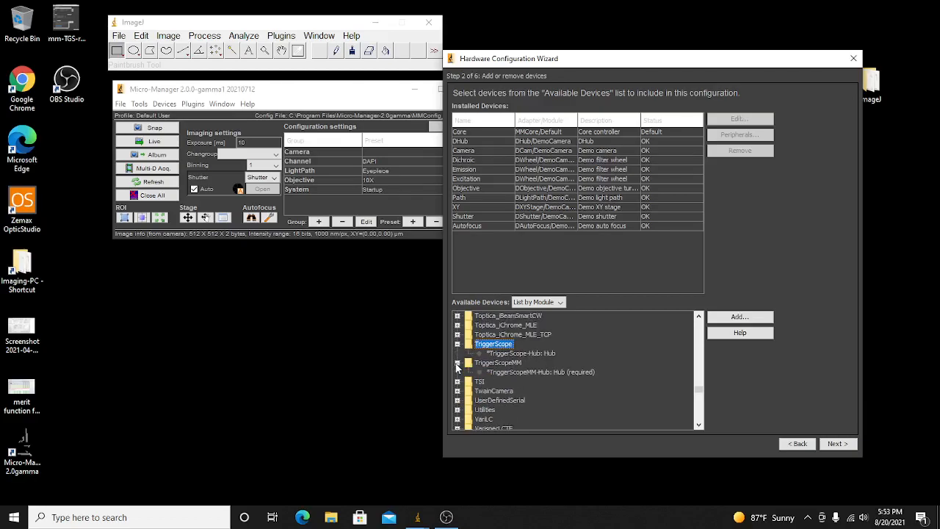
{"action": "left_click", "coordinate": [509, 363]}
{"action": "left_click", "coordinate": [519, 372]}
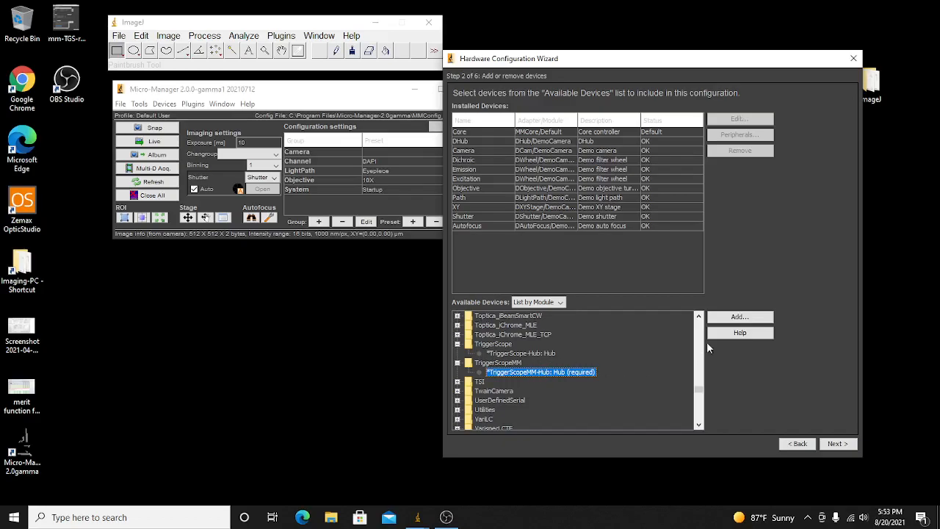
{"action": "left_click", "coordinate": [739, 317]}
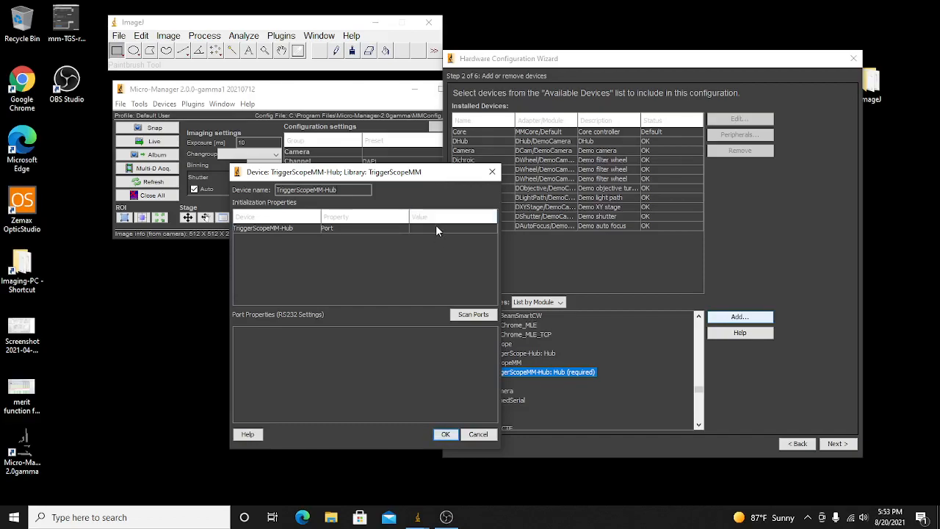
Set the hub's port to COM7 with a baud rate of 115200 and confirm the device.
{"action": "left_click", "coordinate": [437, 227]}
{"action": "left_click", "coordinate": [449, 247]}
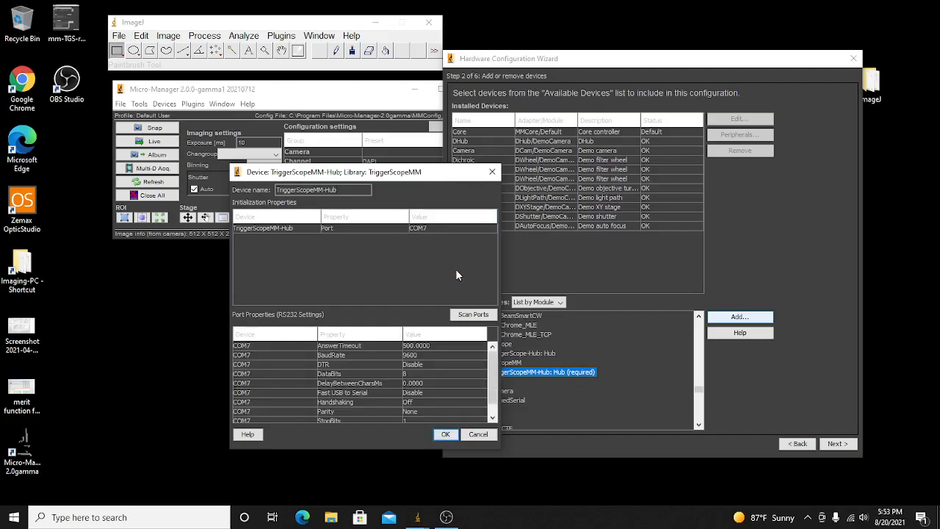
{"action": "left_click", "coordinate": [453, 355]}
{"action": "scroll", "coordinate": [483, 400], "scroll_direction": "down", "scroll_amount": 1}
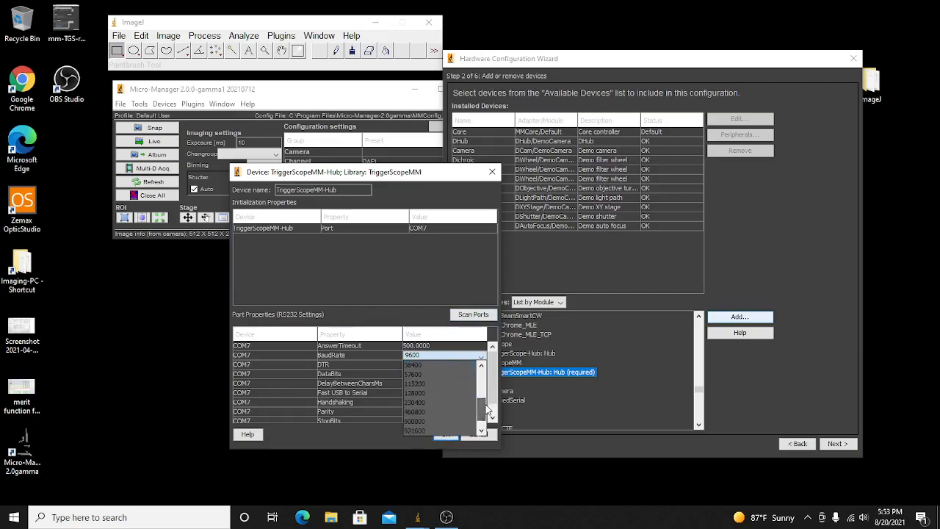
{"action": "left_click", "coordinate": [445, 383]}
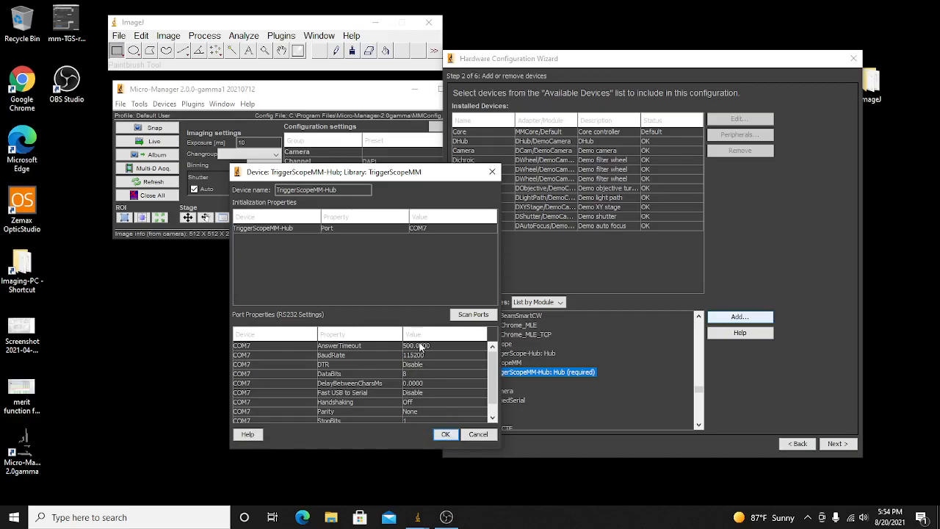
{"action": "left_click", "coordinate": [446, 435]}
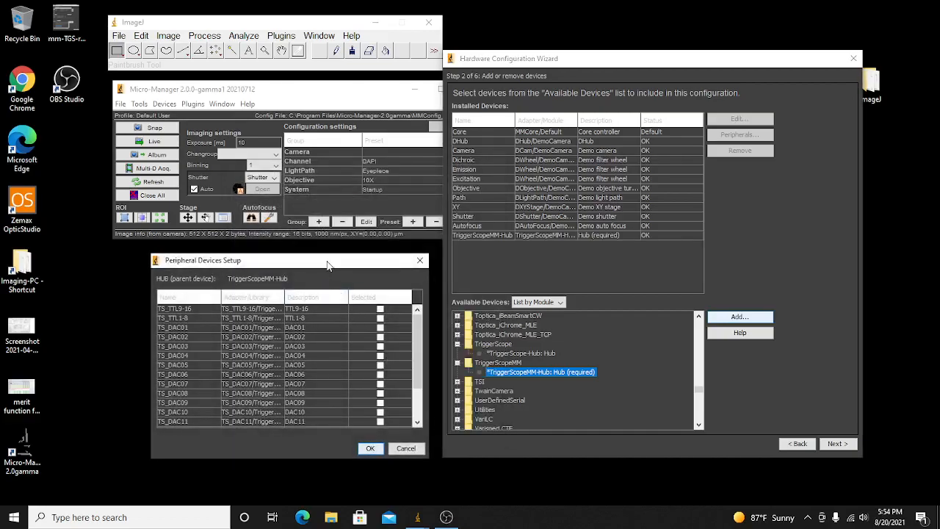
Include the hub's peripheral devices TS_TTL1-8, TS_DAC01, TS_DAC02 and TS_DAC03.
{"action": "left_click_drag", "start_coordinate": [327, 261], "coordinate": [330, 252]}
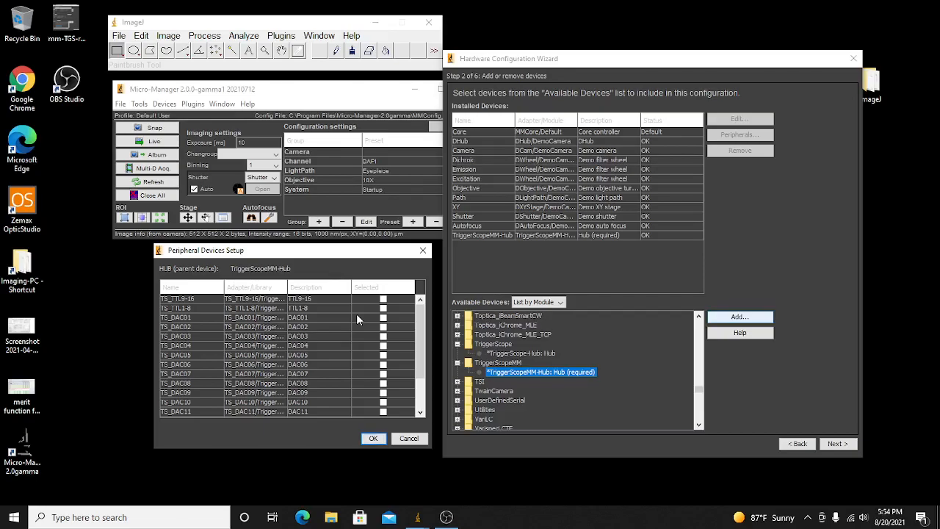
{"action": "left_click", "coordinate": [383, 308]}
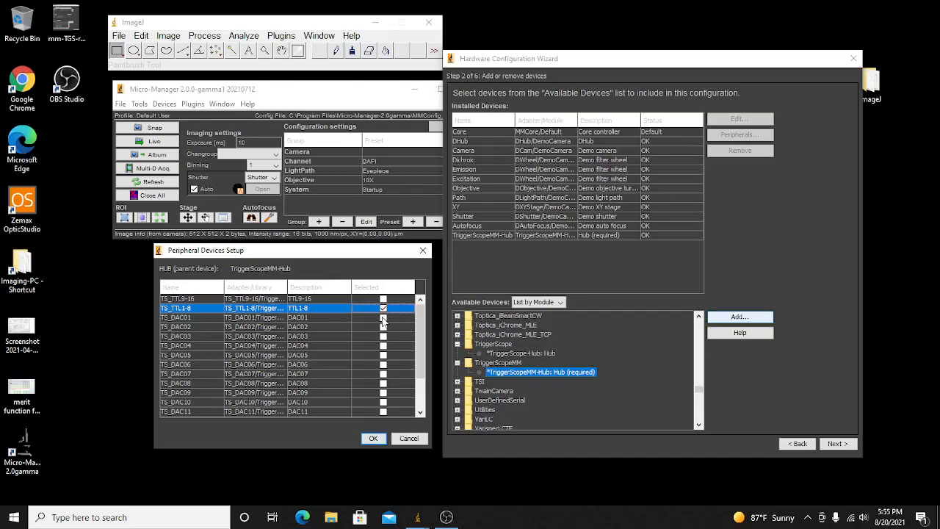
{"action": "left_click", "coordinate": [383, 317]}
{"action": "left_click", "coordinate": [384, 326]}
{"action": "left_click", "coordinate": [383, 336]}
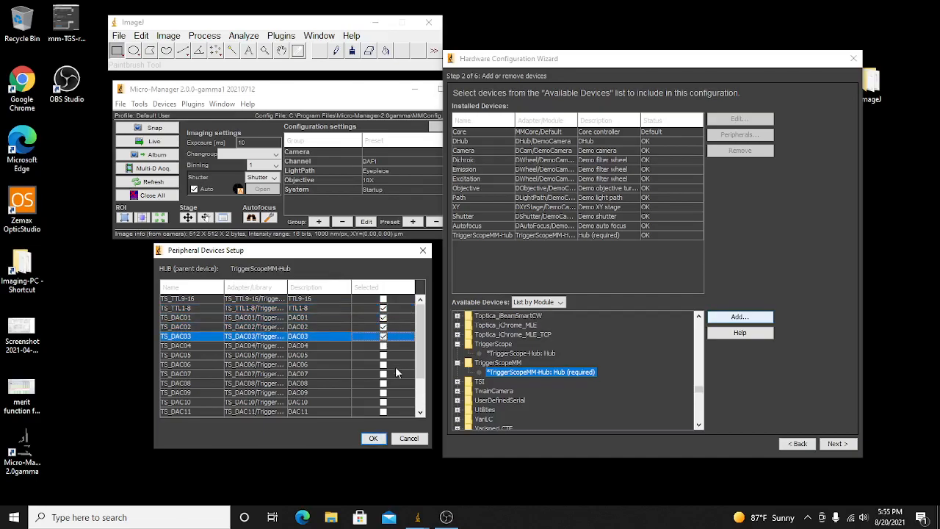
{"action": "left_click", "coordinate": [372, 439]}
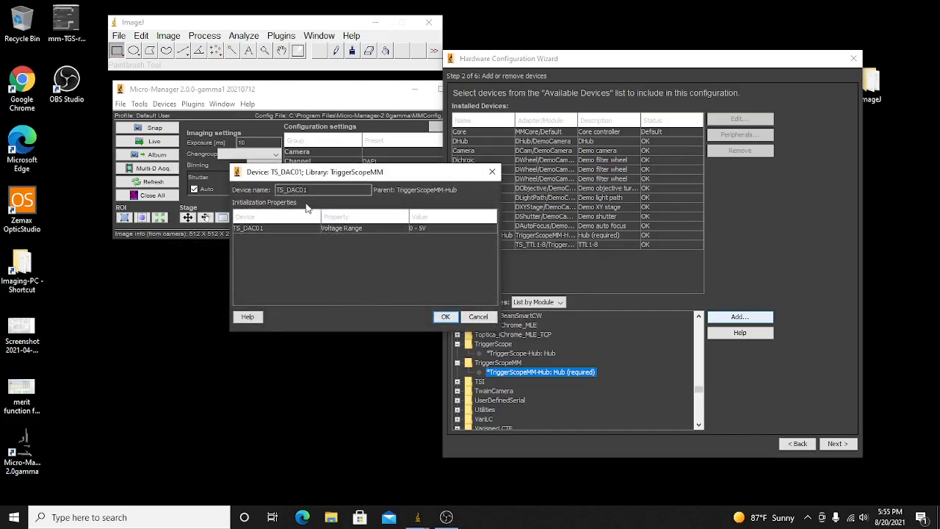
Name the TS_DAC01 device pifoc and set its voltage range to -5 - 5V.
{"action": "left_click_drag", "start_coordinate": [316, 191], "coordinate": [246, 193]}
{"action": "type", "text": "pifoc"}
{"action": "left_click", "coordinate": [439, 228]}
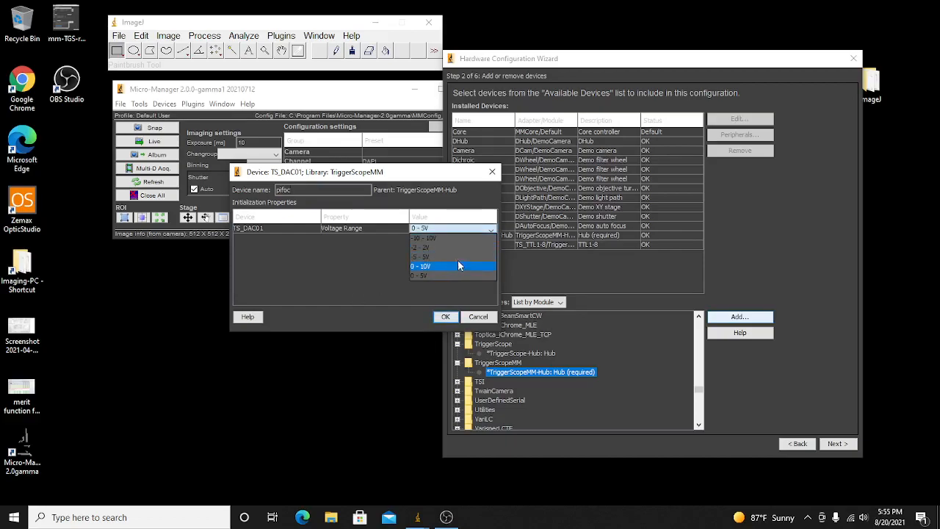
{"action": "left_click", "coordinate": [459, 255]}
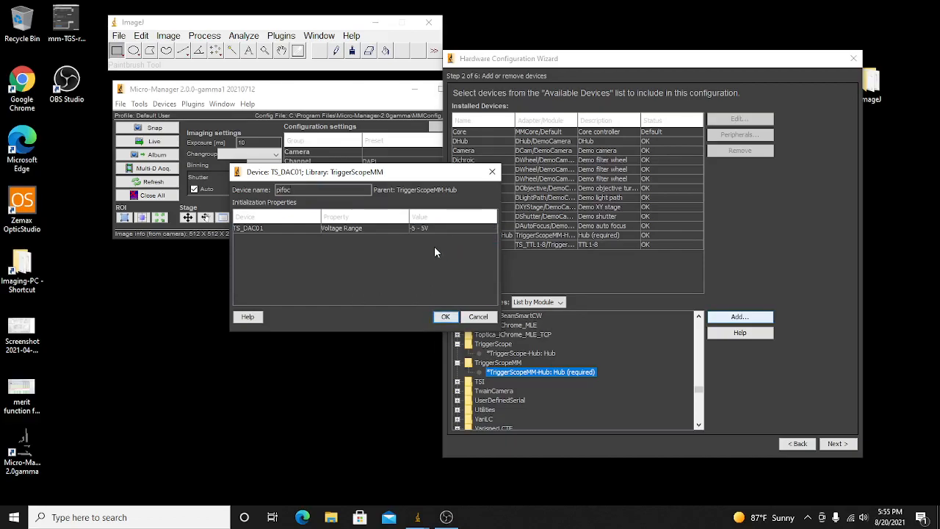
Name TS_DAC01 405nmD1 with a 0 - 5V voltage range, and name TS_DAC02 488D2, confirming each device.
{"action": "double_click", "coordinate": [304, 188]}
{"action": "type", "text": "405nmV"}
{"action": "key", "text": "BackSpace"}
{"action": "type", "text": "D1"}
{"action": "left_click", "coordinate": [453, 228]}
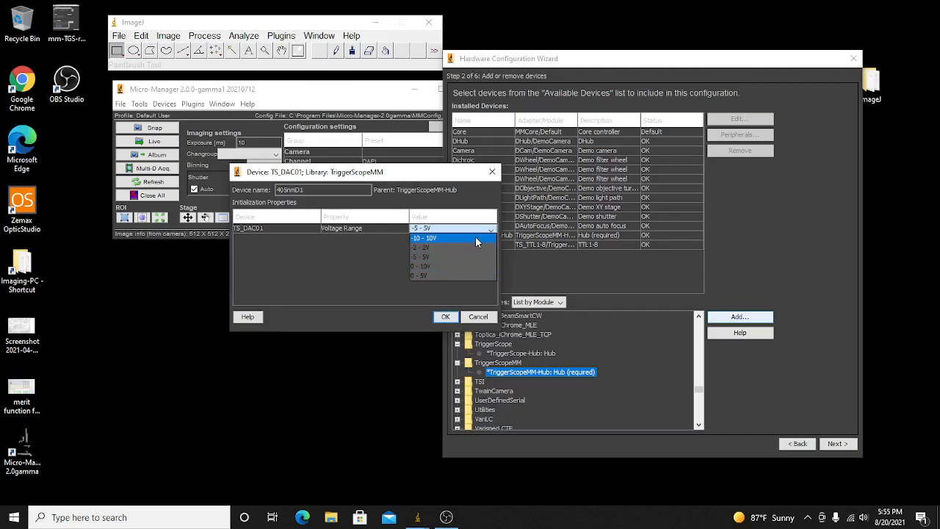
{"action": "left_click", "coordinate": [458, 273]}
{"action": "left_click", "coordinate": [446, 320]}
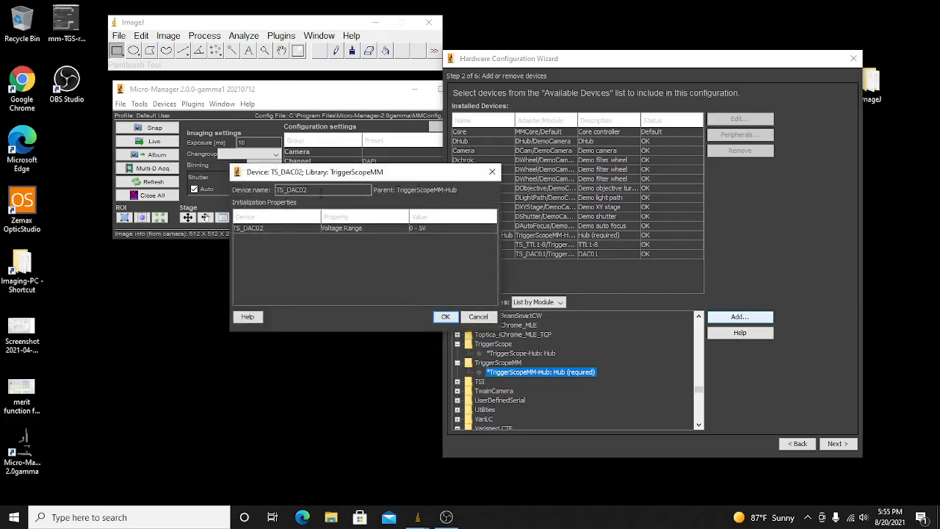
{"action": "type", "text": "488D2"}
{"action": "left_click", "coordinate": [444, 316]}
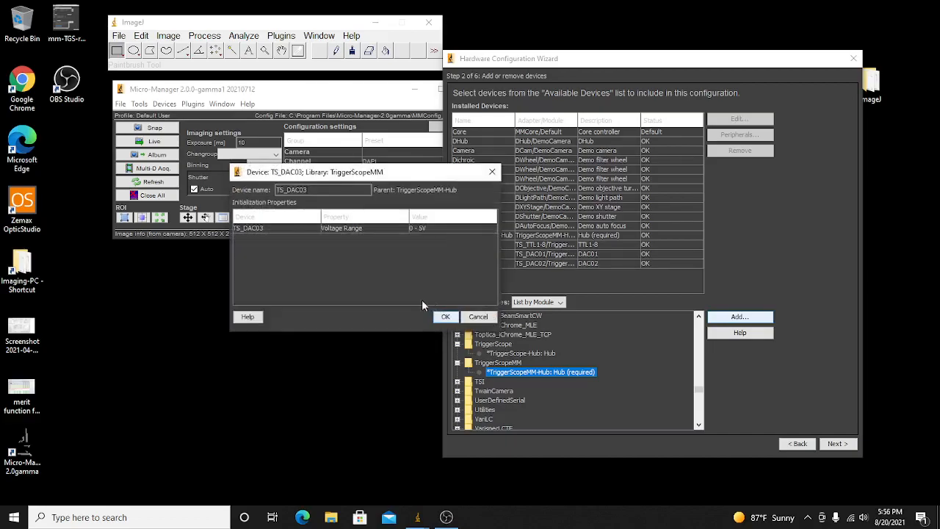
Name TS_DAC03 pifoc with a -5 - 5V voltage range, and advance the wizard to the default device settings.
{"action": "double_click", "coordinate": [315, 190]}
{"action": "left_click_drag", "start_coordinate": [391, 172], "coordinate": [402, 190]}
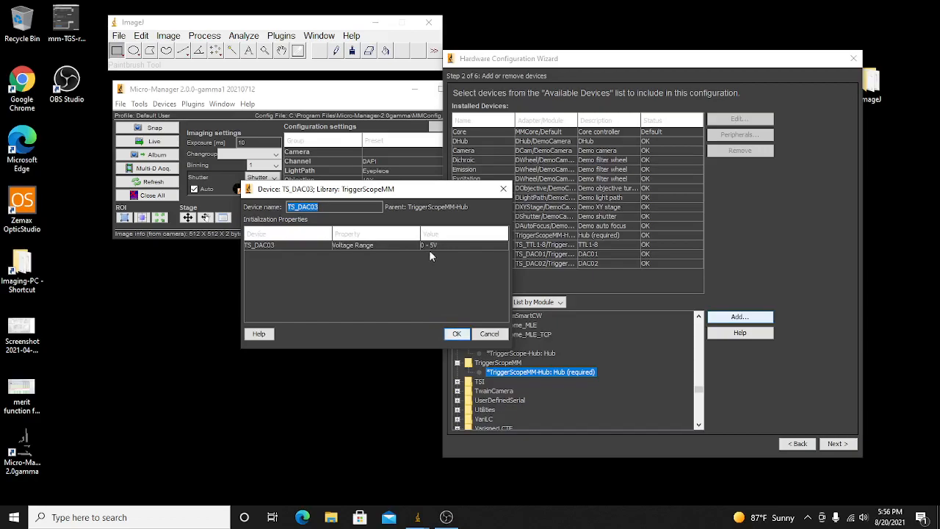
{"action": "type", "text": "pifoc"}
{"action": "left_click", "coordinate": [425, 246]}
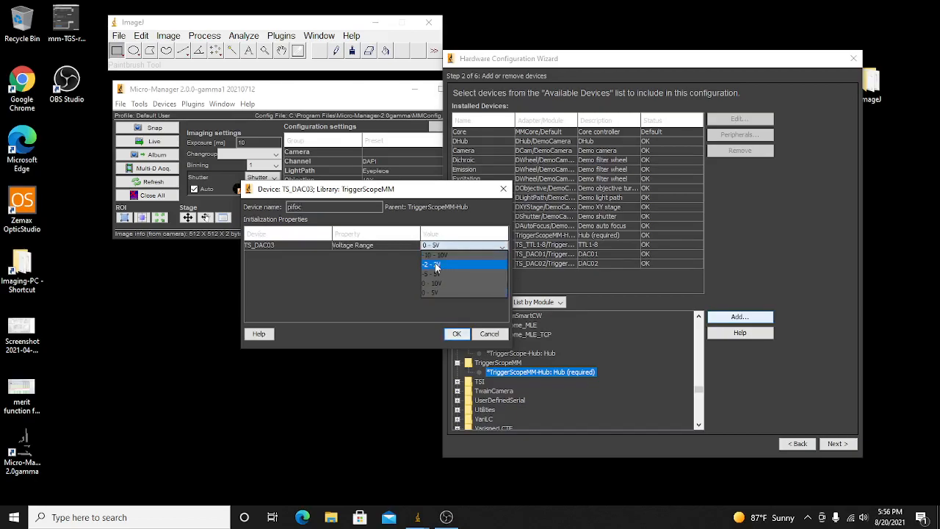
{"action": "left_click", "coordinate": [445, 274]}
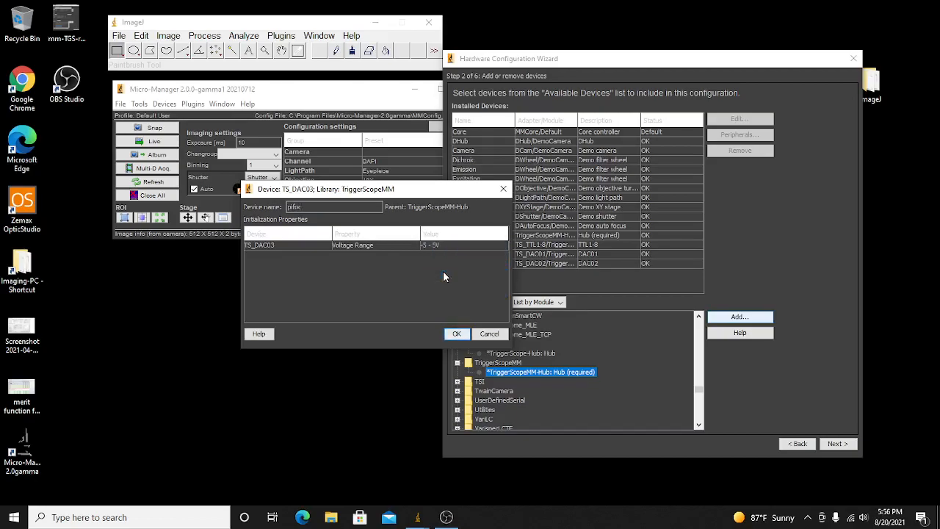
{"action": "left_click", "coordinate": [456, 335]}
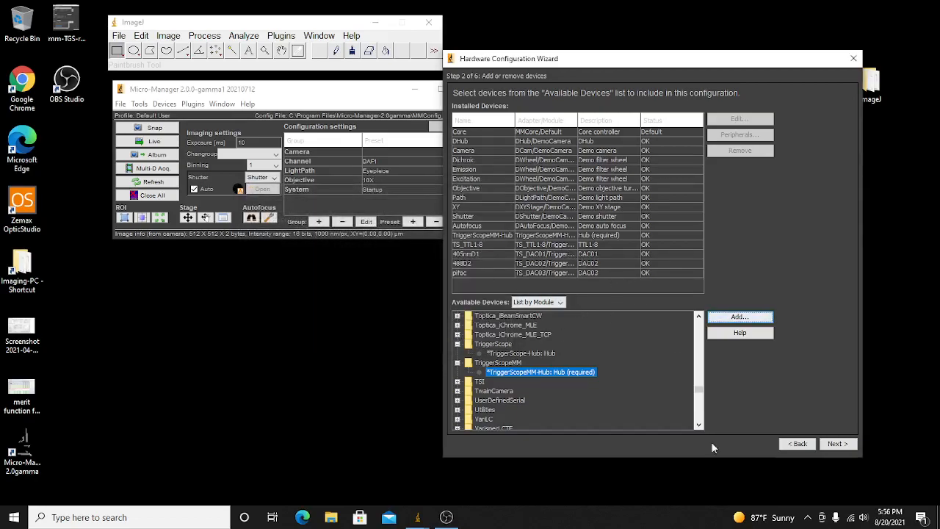
{"action": "left_click", "coordinate": [853, 445]}
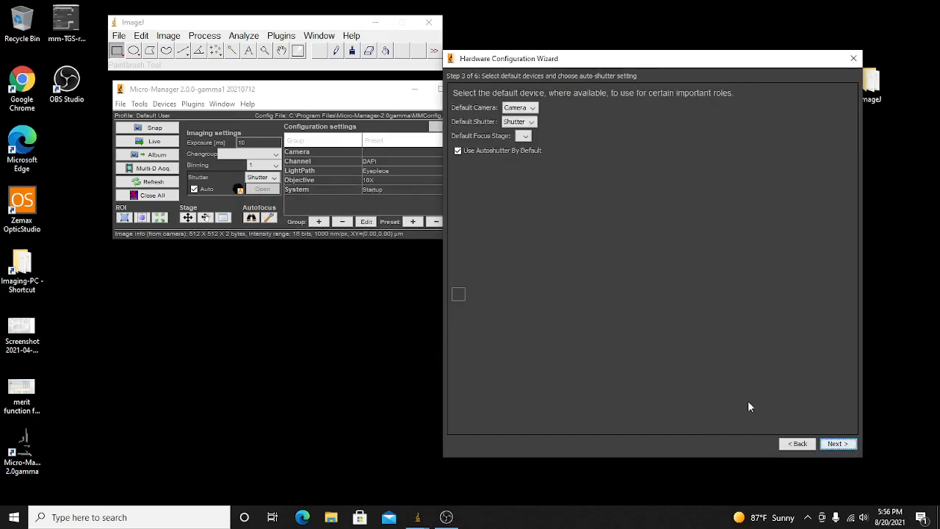
Look through the device delay and state label pages, and return to the page for adding or removing devices.
{"action": "left_click_drag", "start_coordinate": [588, 62], "coordinate": [599, 53]}
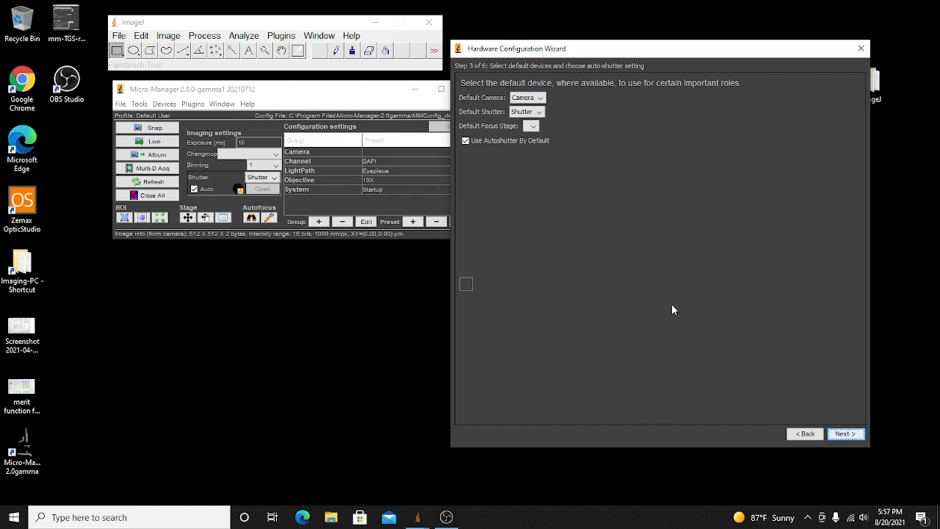
{"action": "left_click", "coordinate": [844, 435]}
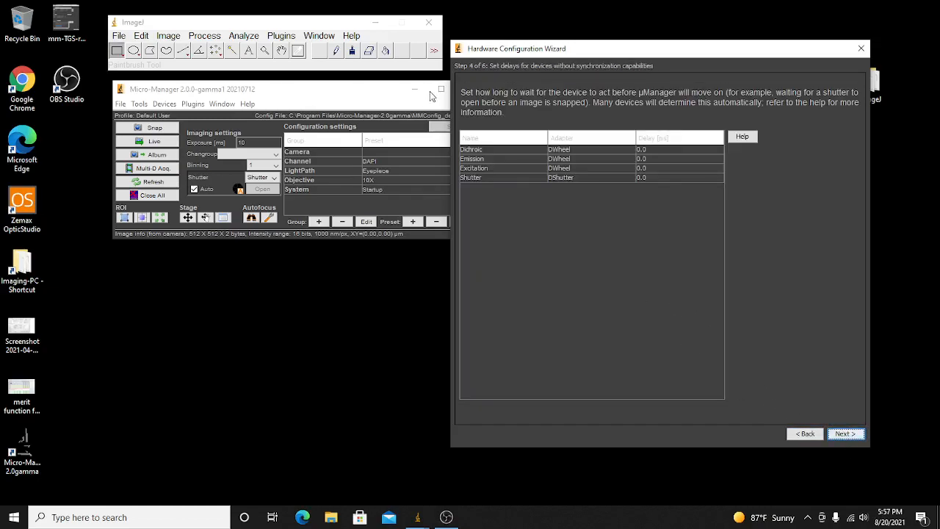
{"action": "left_click", "coordinate": [843, 435]}
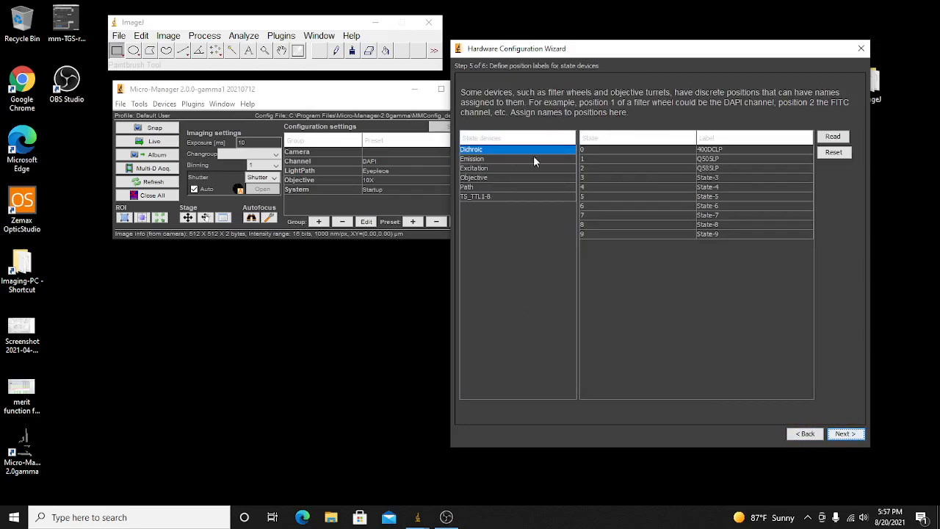
{"action": "left_click", "coordinate": [808, 434]}
{"action": "left_click", "coordinate": [809, 435]}
{"action": "left_click", "coordinate": [808, 434]}
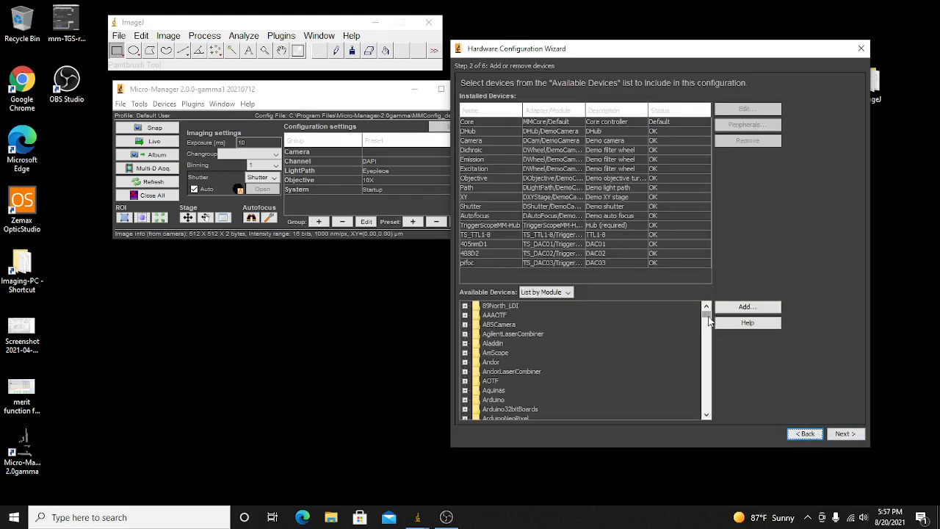
Start adding the DA Z Stage device from the Utilities module to the configuration.
{"action": "left_click_drag", "start_coordinate": [709, 321], "coordinate": [721, 367]}
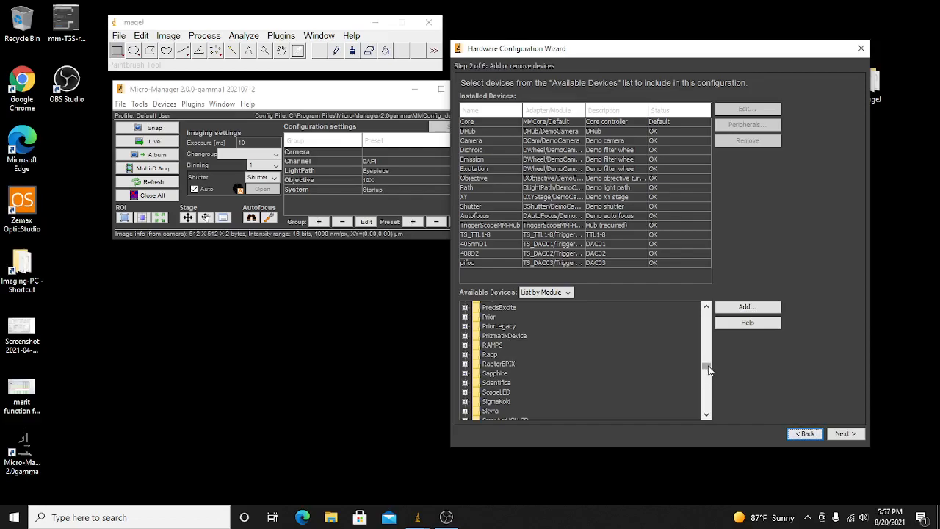
{"action": "left_click_drag", "start_coordinate": [708, 370], "coordinate": [713, 380]}
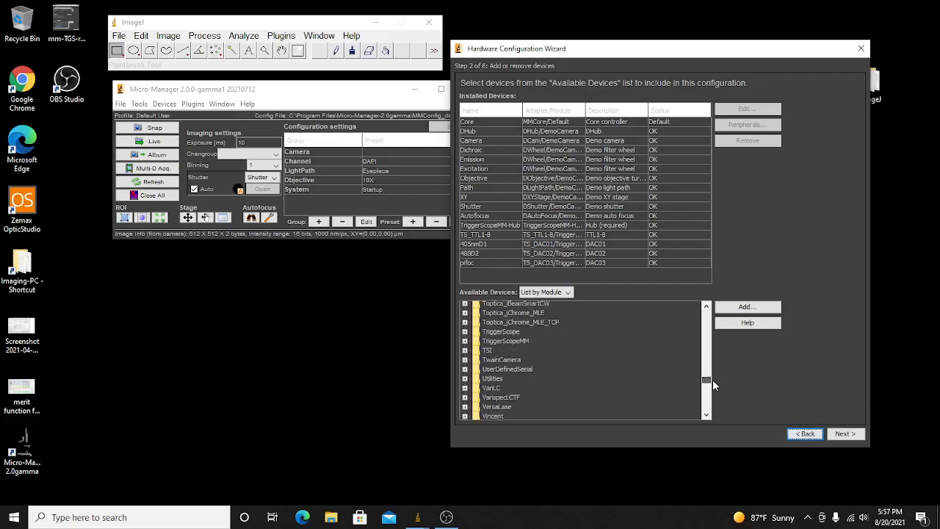
{"action": "left_click", "coordinate": [483, 380]}
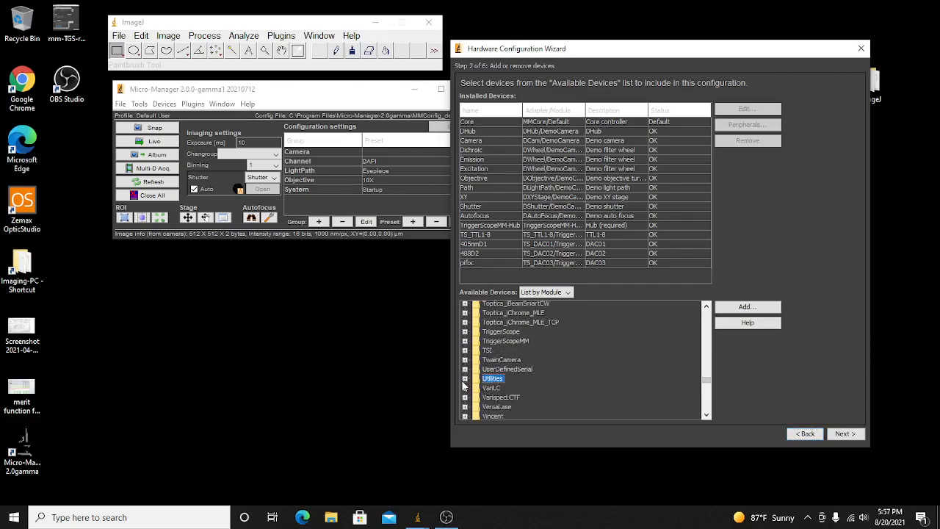
{"action": "left_click", "coordinate": [465, 379]}
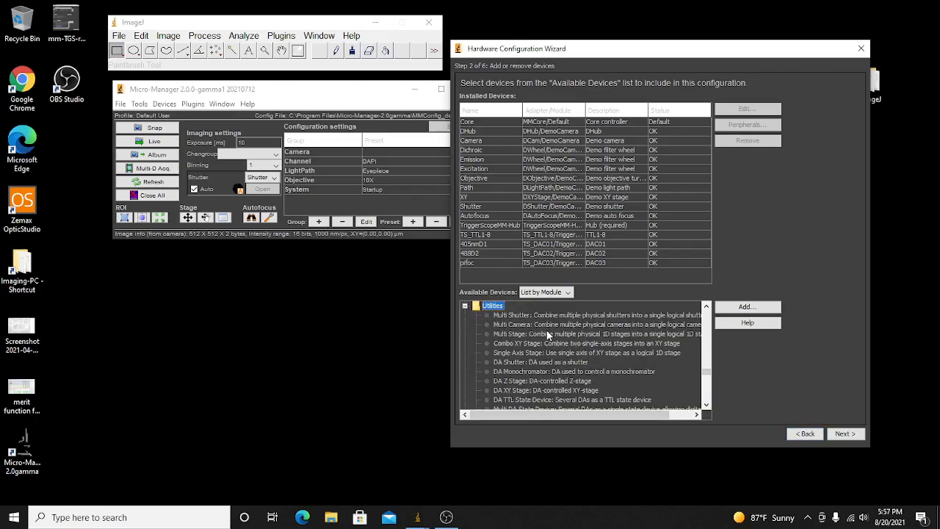
{"action": "scroll", "coordinate": [556, 345], "scroll_direction": "down", "scroll_amount": 1}
{"action": "scroll", "coordinate": [556, 346], "scroll_direction": "down", "scroll_amount": 1}
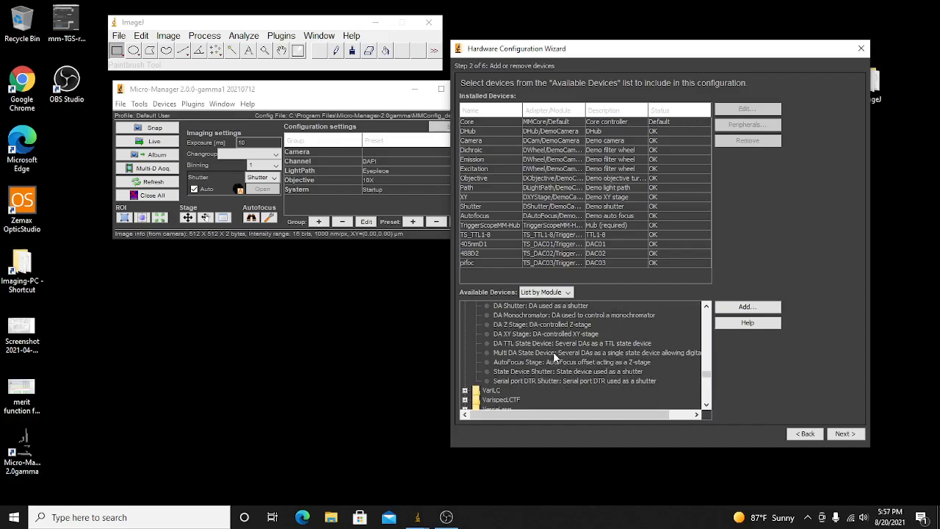
{"action": "left_click", "coordinate": [522, 324]}
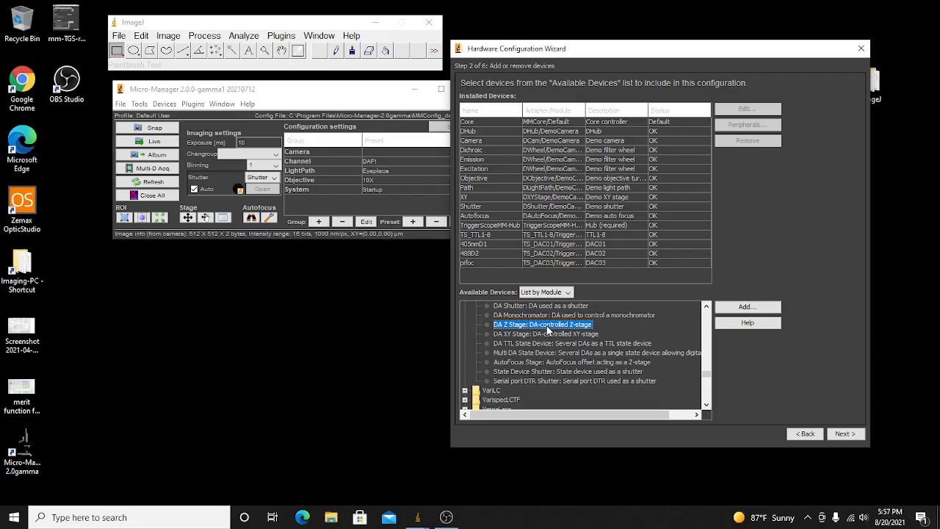
{"action": "left_click", "coordinate": [747, 307]}
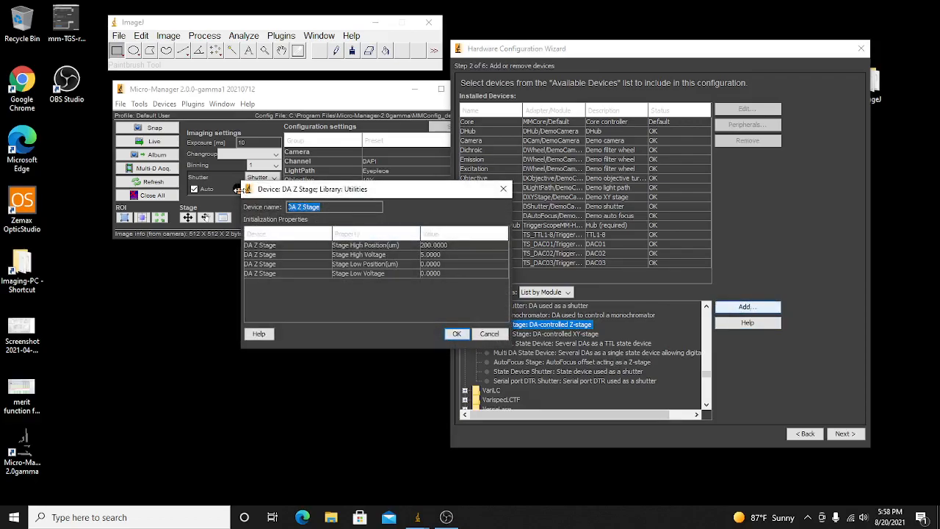
Name the Z stage device DAZ and set its stage high position to 150 um.
{"action": "type", "text": "DAZ"}
{"action": "double_click", "coordinate": [448, 246]}
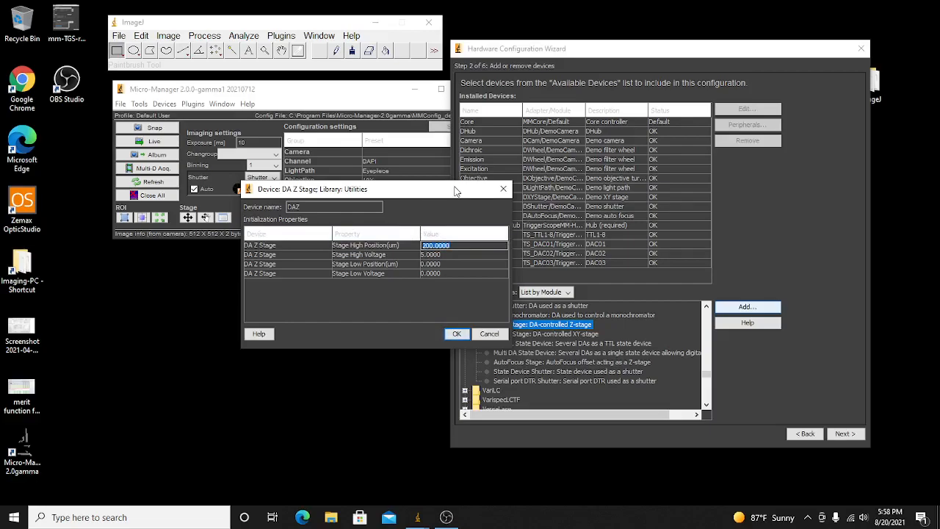
{"action": "type", "text": "150"}
{"action": "left_click", "coordinate": [457, 254]}
Set the stage low position to -150 um and the stage low voltage to -5.00, and accept the device.
{"action": "left_click", "coordinate": [448, 265]}
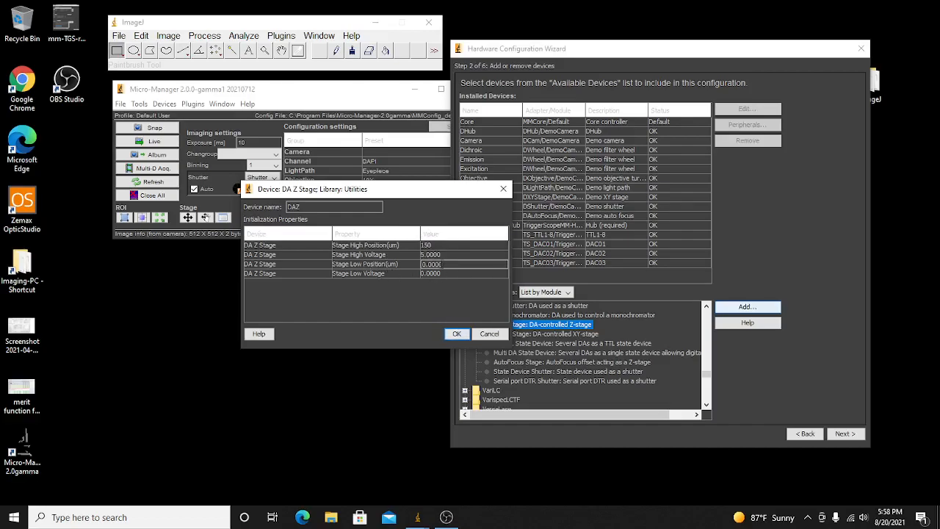
{"action": "left_click_drag", "start_coordinate": [451, 264], "coordinate": [379, 254]}
{"action": "type", "text": "-150"}
{"action": "left_click", "coordinate": [452, 273]}
{"action": "left_click_drag", "start_coordinate": [452, 273], "coordinate": [392, 275]}
{"action": "type", "text": "-5"}
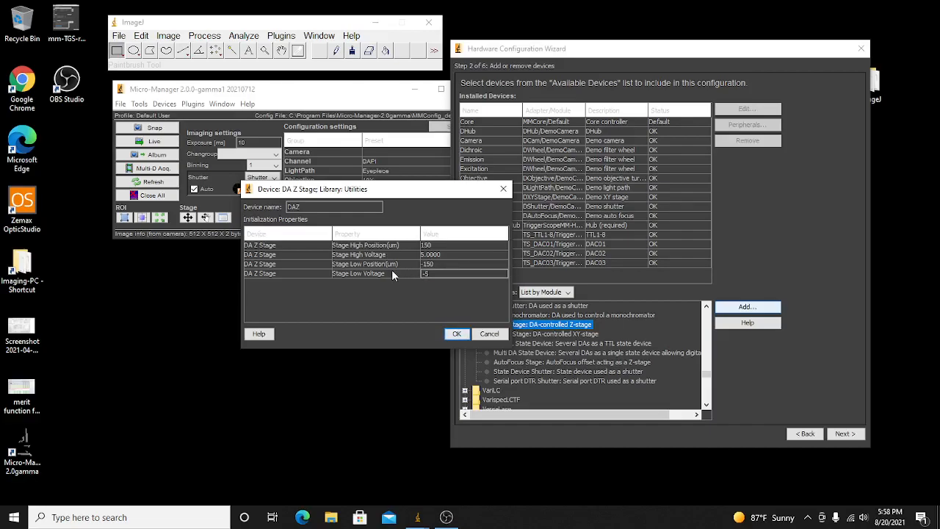
{"action": "type", "text": ".00"}
{"action": "left_click", "coordinate": [456, 333]}
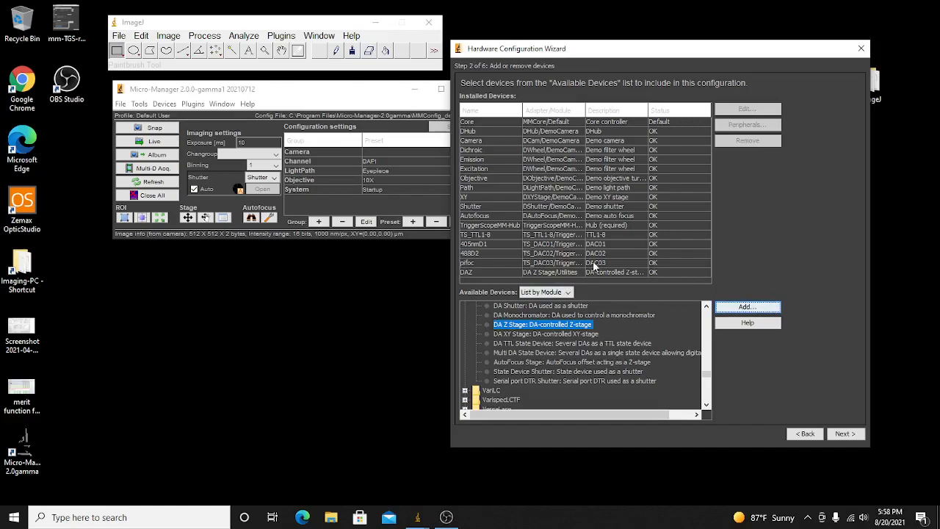
Add the State Device Shutter from the Utilities module and name it tgShutter.
{"action": "left_click", "coordinate": [706, 308]}
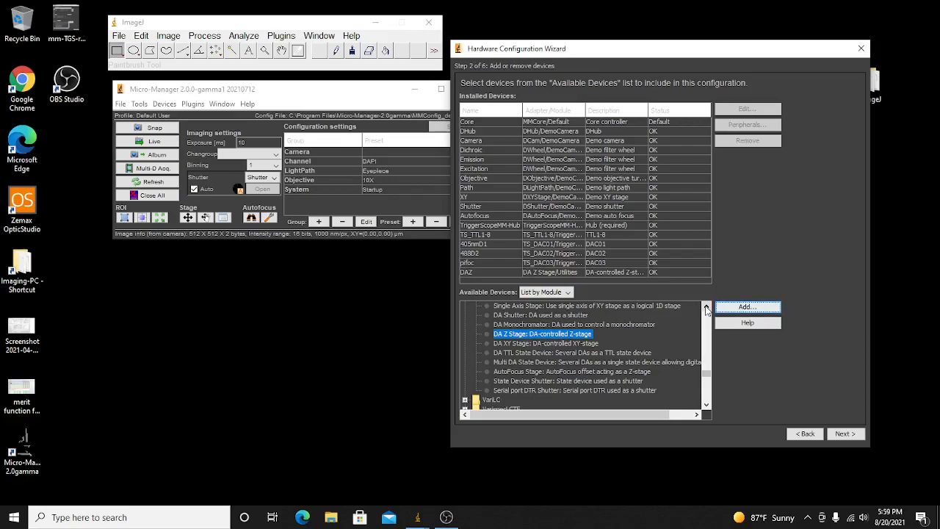
{"action": "double_click", "coordinate": [606, 380]}
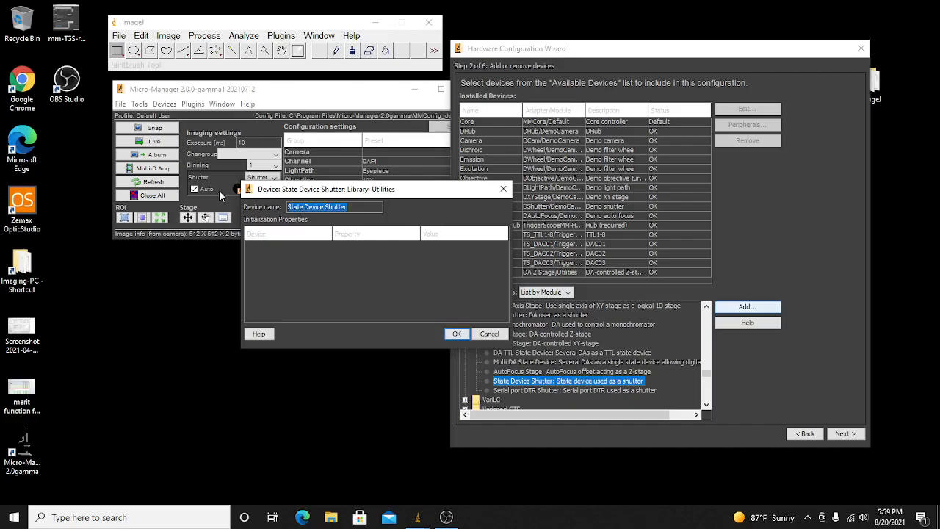
{"action": "type", "text": "tgShutter"}
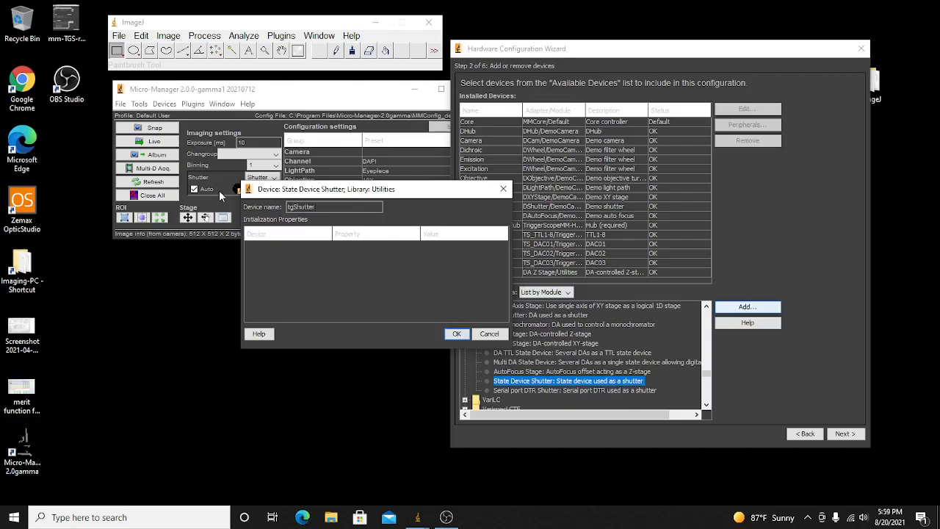
{"action": "left_click", "coordinate": [456, 334]}
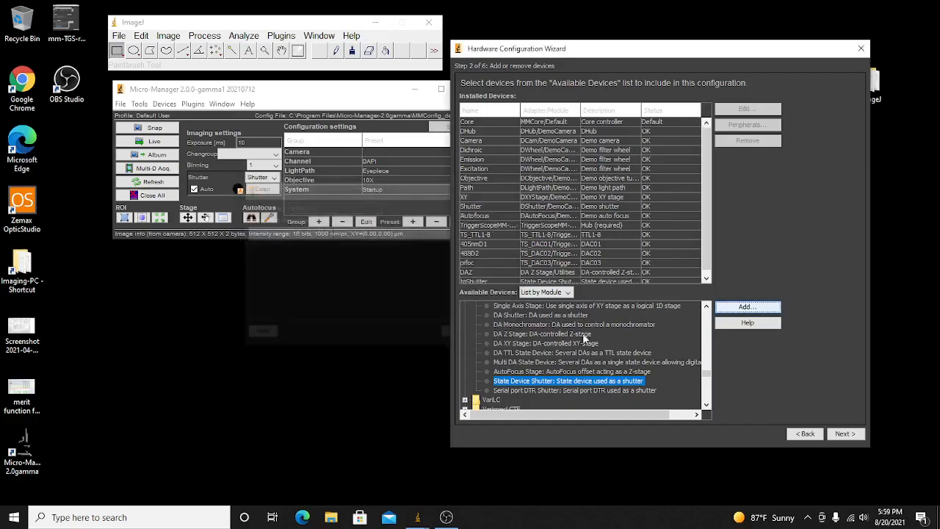
Complete the remaining wizard pages with their existing settings and save the configuration, overwriting MMConfig_demoTG.cfg.
{"action": "left_click", "coordinate": [845, 433]}
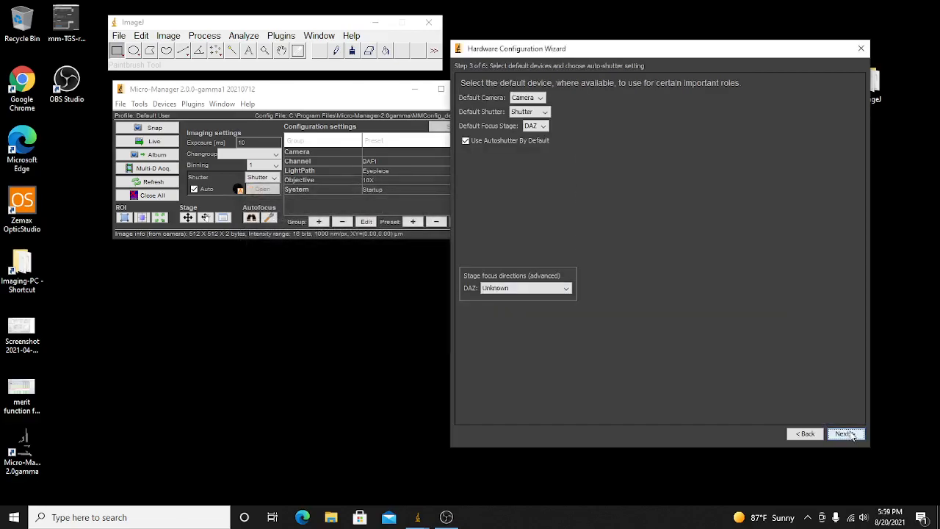
{"action": "left_click", "coordinate": [846, 433]}
{"action": "left_click", "coordinate": [847, 433]}
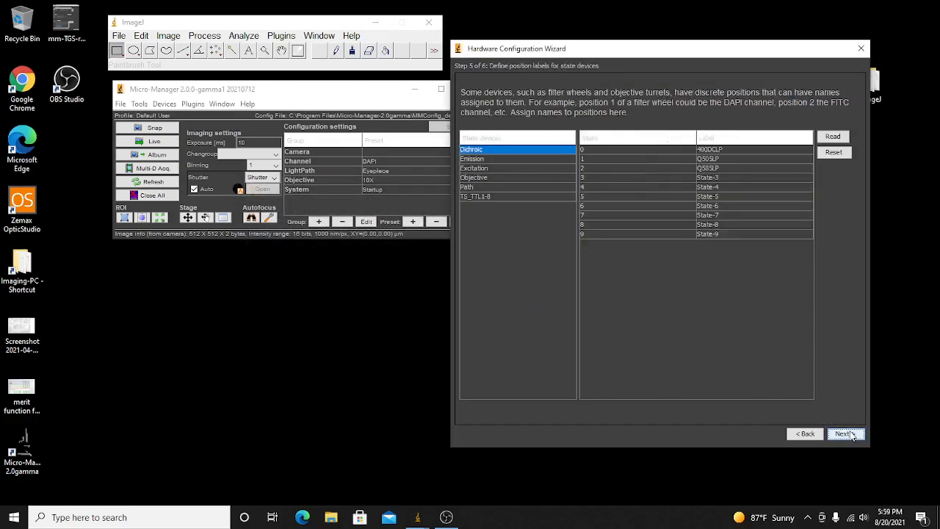
{"action": "left_click", "coordinate": [847, 433]}
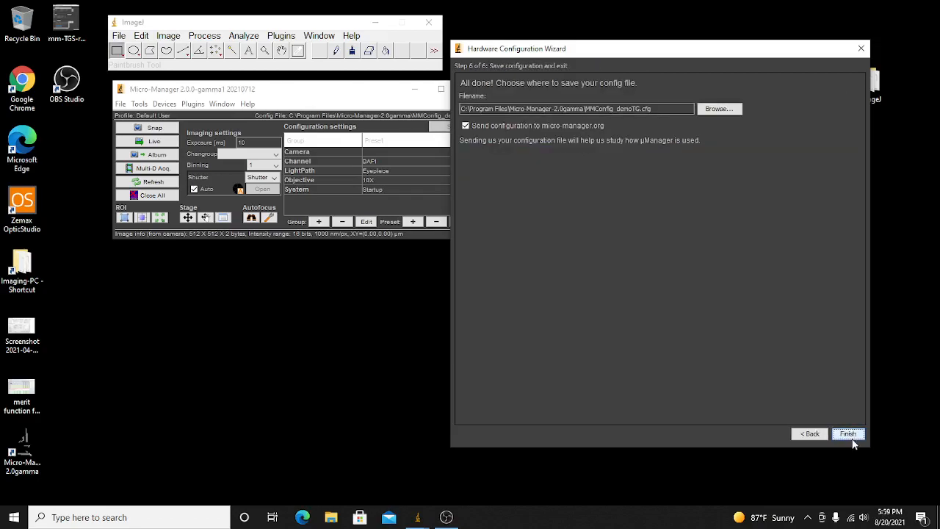
{"action": "left_click", "coordinate": [849, 434]}
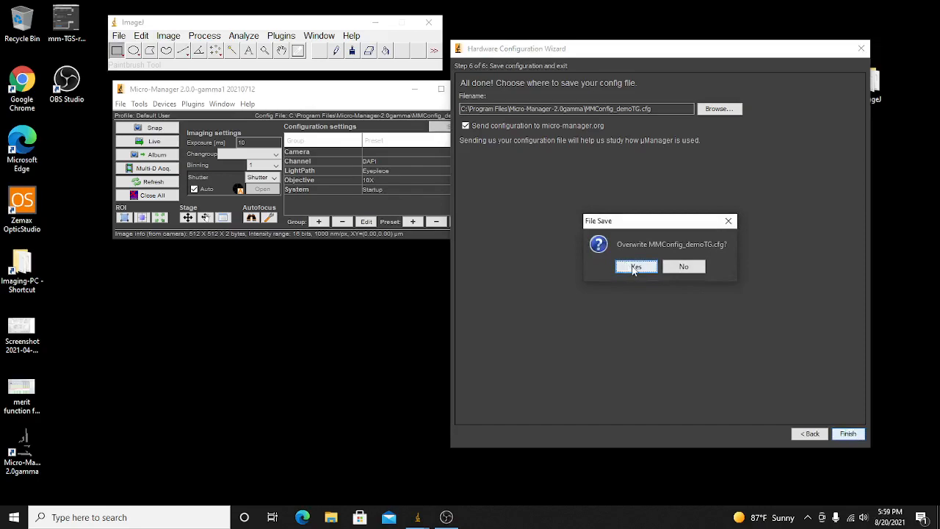
{"action": "left_click", "coordinate": [631, 267]}
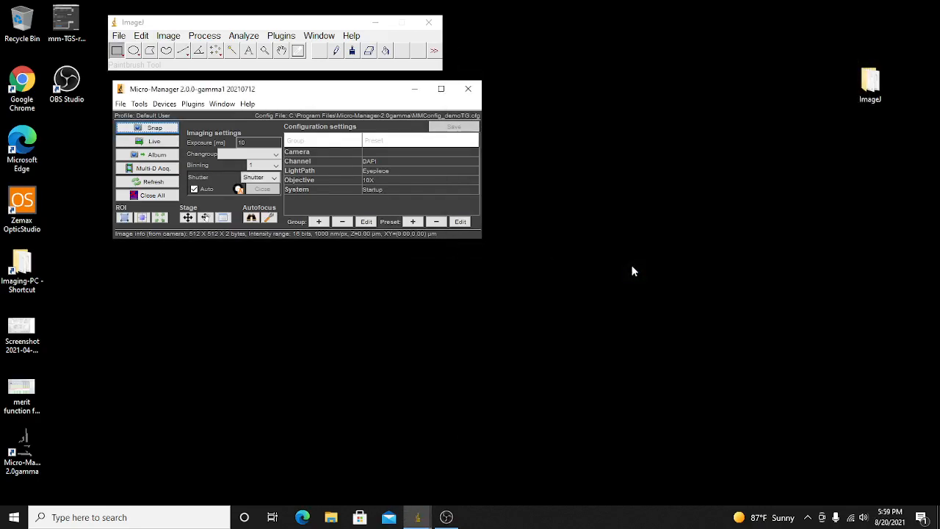
Include the DAZ-DA Device and tgShutter-State Device properties in the System configuration group.
{"action": "left_click_drag", "start_coordinate": [306, 94], "coordinate": [300, 86]}
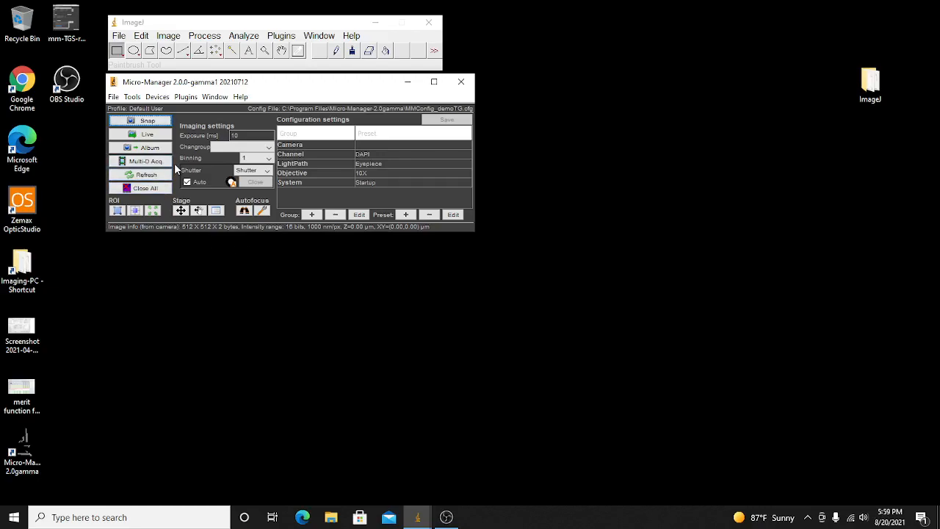
{"action": "left_click", "coordinate": [294, 183]}
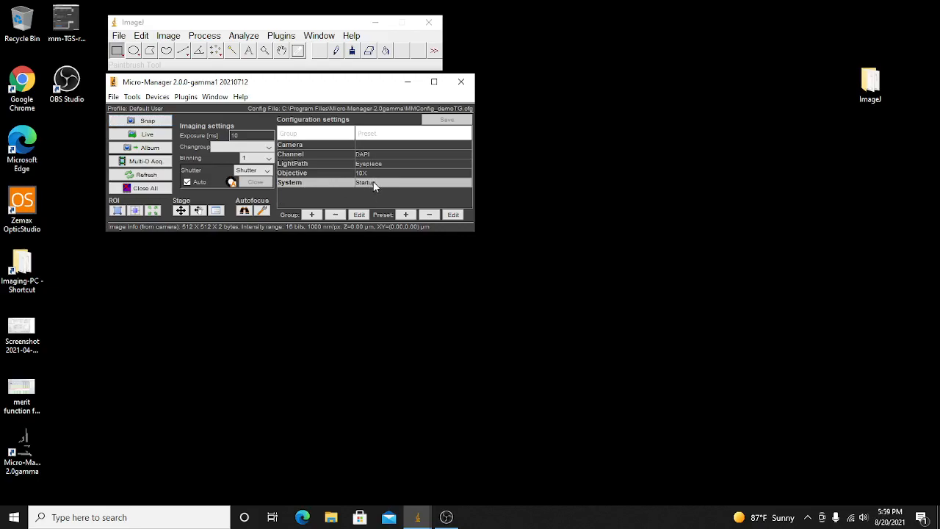
{"action": "mouse_move", "coordinate": [374, 186]}
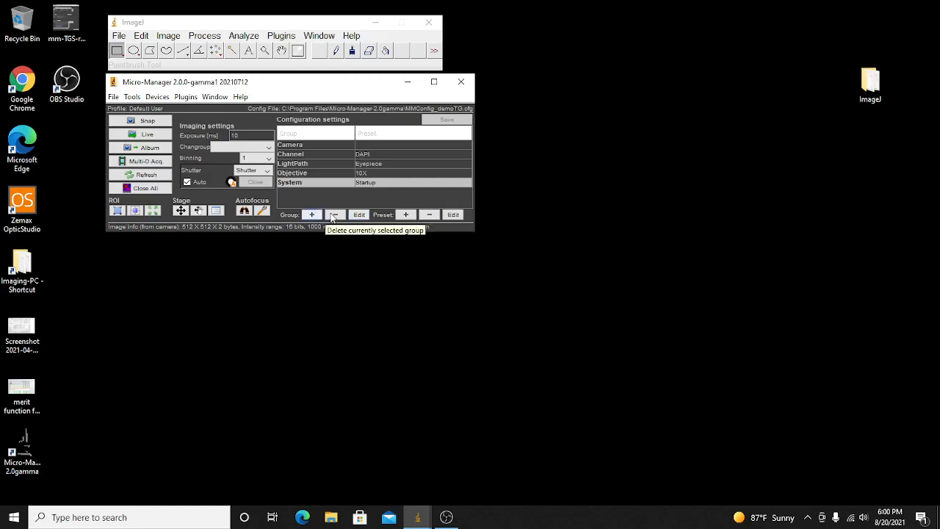
{"action": "left_click", "coordinate": [359, 216]}
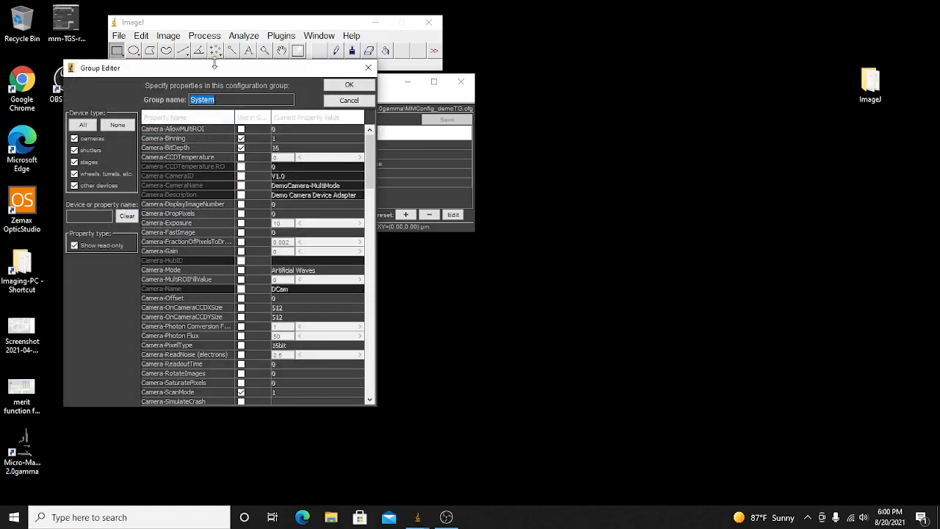
{"action": "left_click_drag", "start_coordinate": [225, 71], "coordinate": [645, 73]}
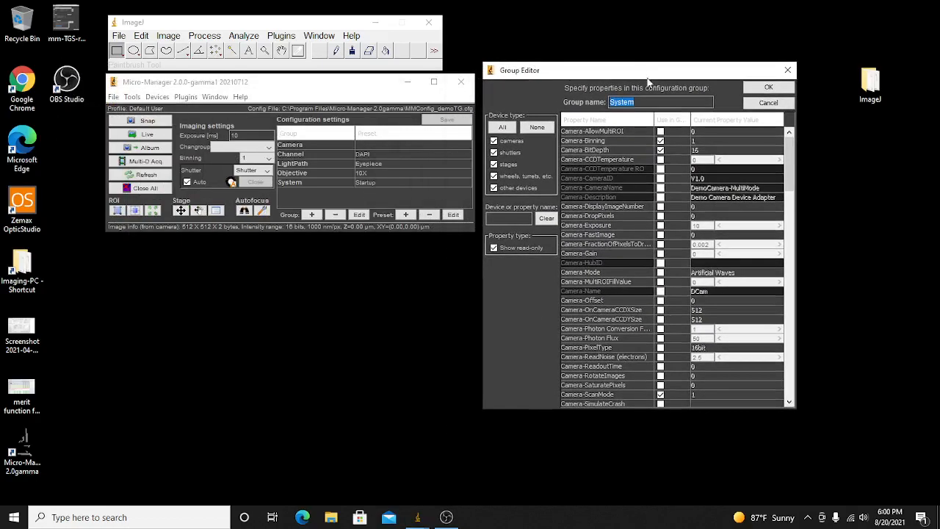
{"action": "left_click_drag", "start_coordinate": [790, 155], "coordinate": [795, 373]}
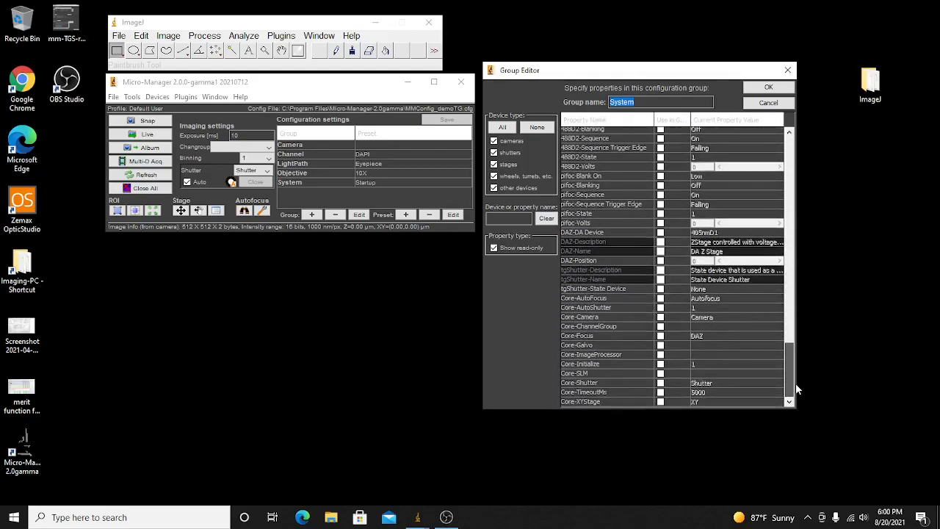
{"action": "left_click", "coordinate": [661, 288]}
{"action": "left_click_drag", "start_coordinate": [481, 310], "coordinate": [205, 292]}
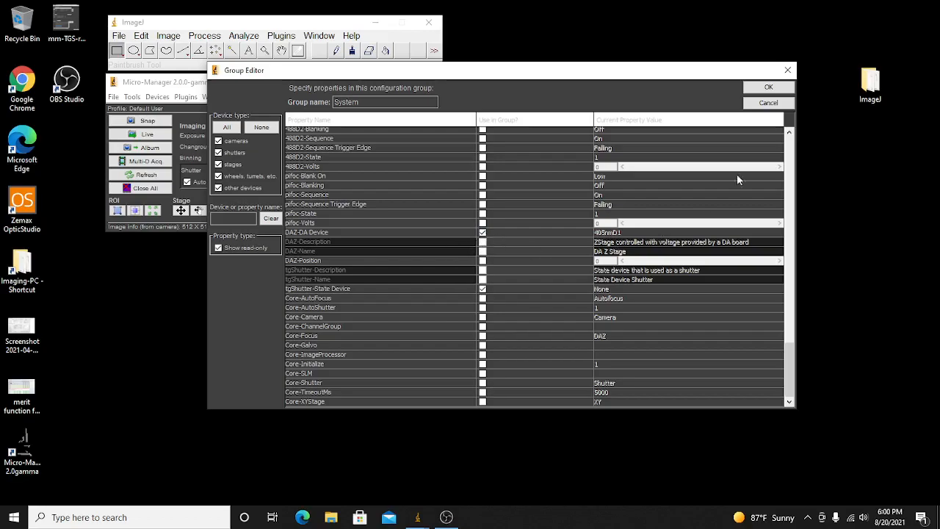
{"action": "left_click", "coordinate": [779, 86]}
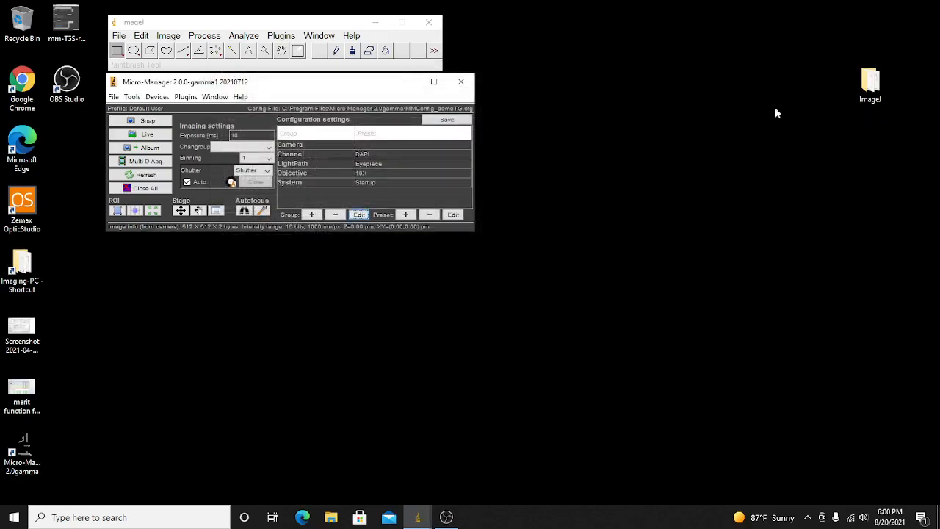
In the System group's Startup preset, set DAZ-DA Device to pifoc and tgShutter-State Device to TS_TTL1-8, and save the configuration.
{"action": "left_click", "coordinate": [376, 185]}
{"action": "left_click", "coordinate": [379, 193]}
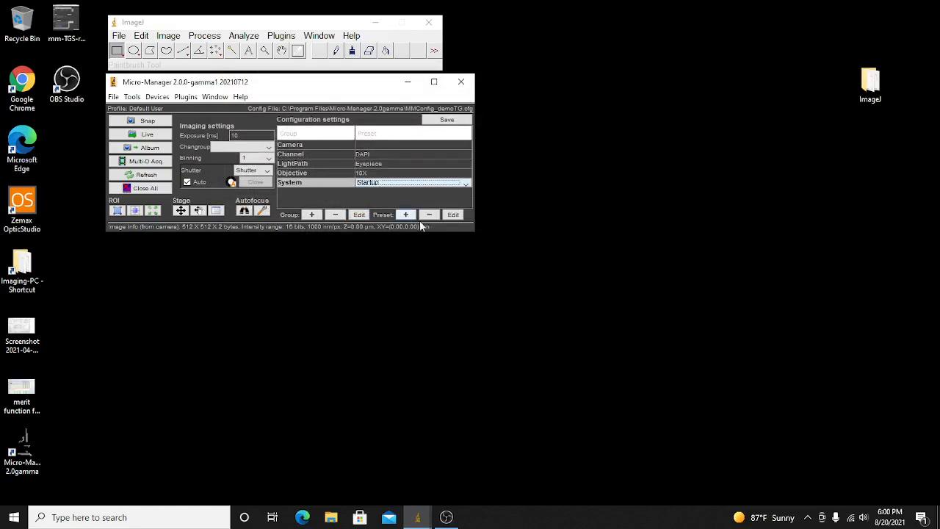
{"action": "left_click", "coordinate": [453, 215]}
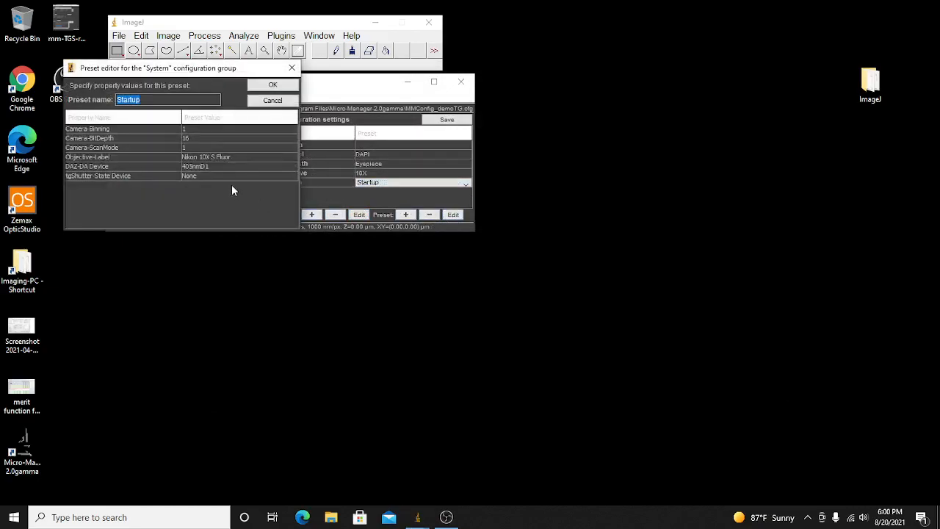
{"action": "left_click_drag", "start_coordinate": [173, 71], "coordinate": [634, 213]}
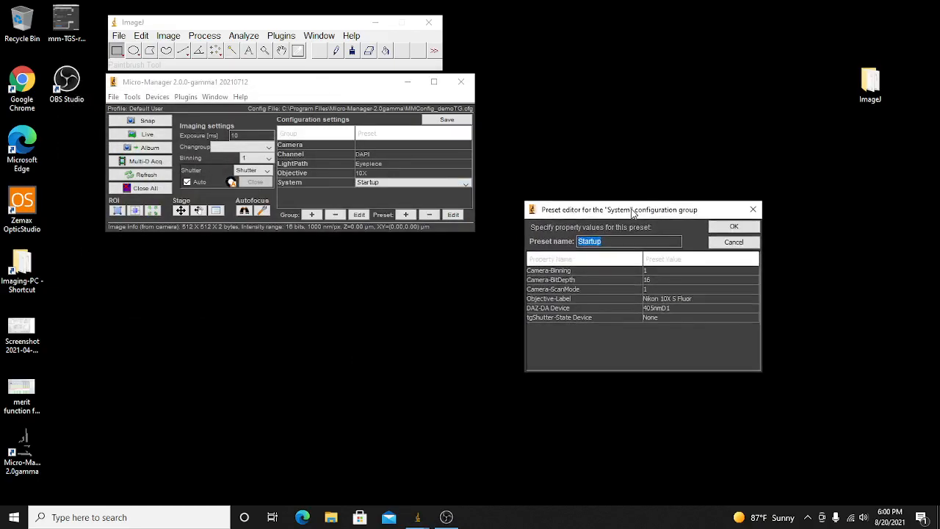
{"action": "left_click", "coordinate": [651, 309]}
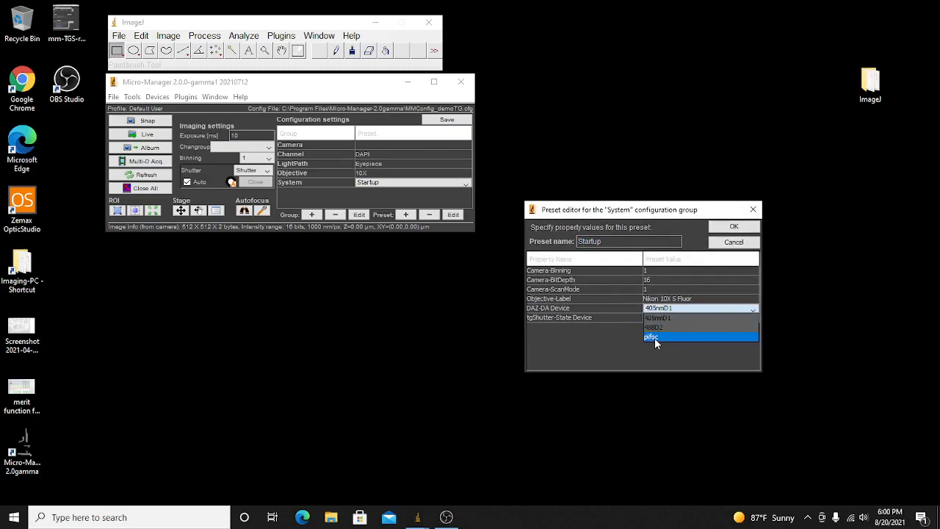
{"action": "left_click", "coordinate": [655, 337]}
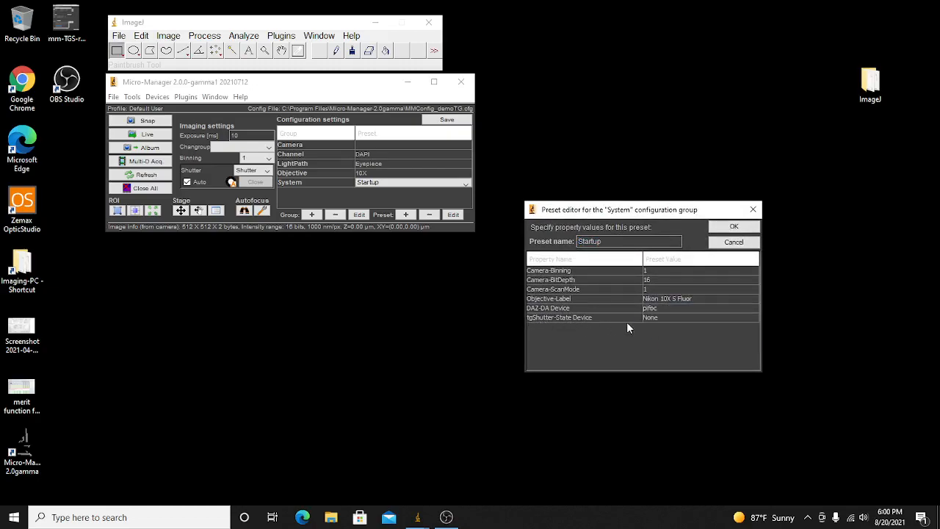
{"action": "left_click", "coordinate": [660, 320]}
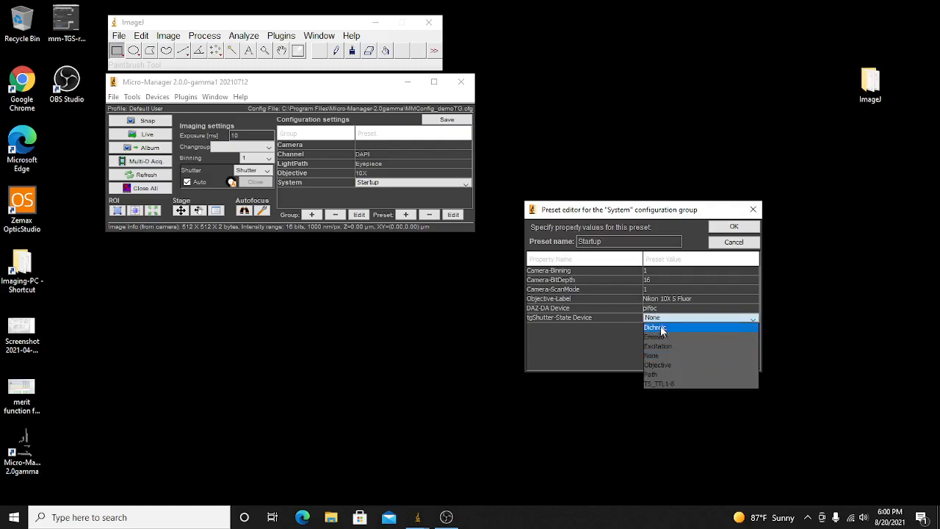
{"action": "left_click", "coordinate": [669, 385]}
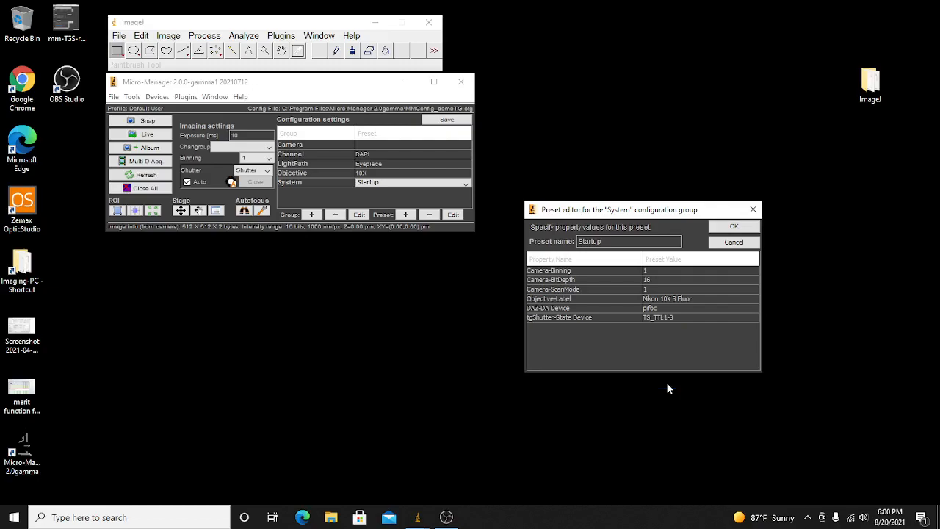
{"action": "left_click", "coordinate": [730, 229]}
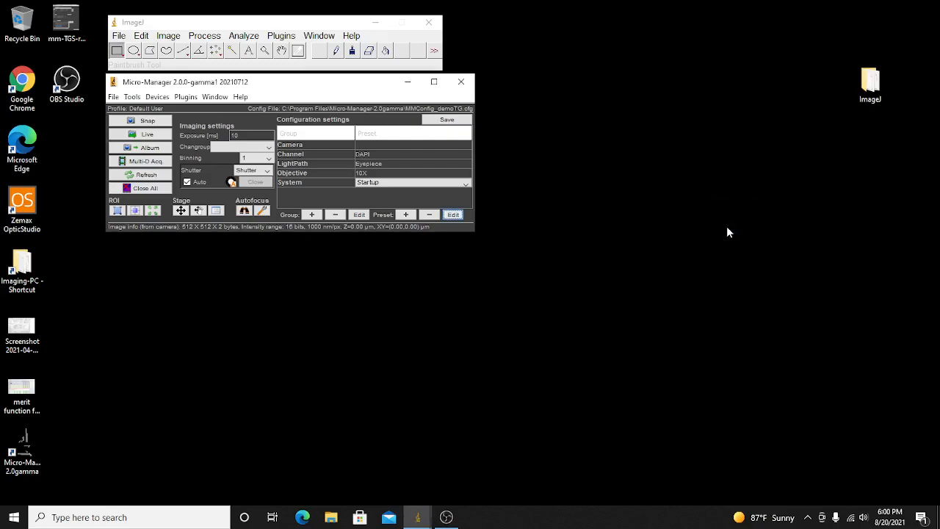
{"action": "left_click", "coordinate": [446, 119]}
{"action": "left_click", "coordinate": [438, 248]}
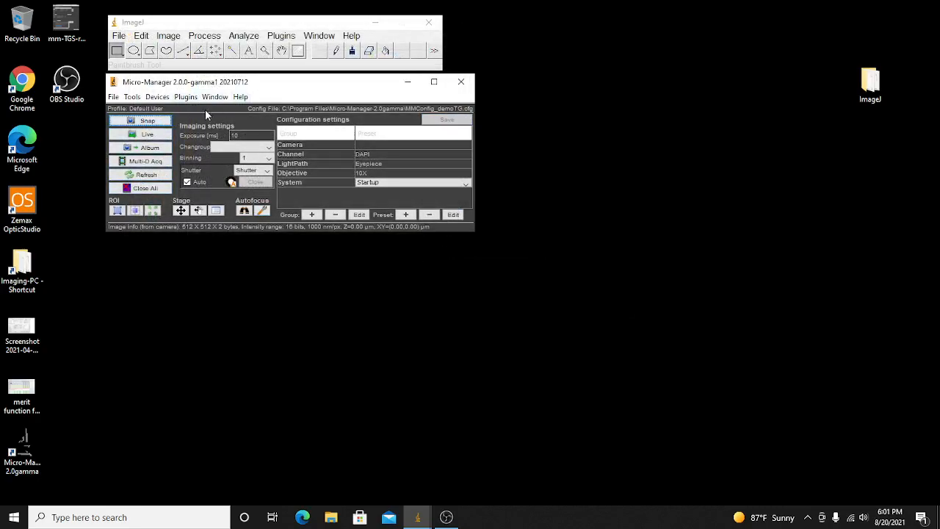
Choose tgShutter as the active shutter in the imaging settings.
{"action": "left_click", "coordinate": [160, 99]}
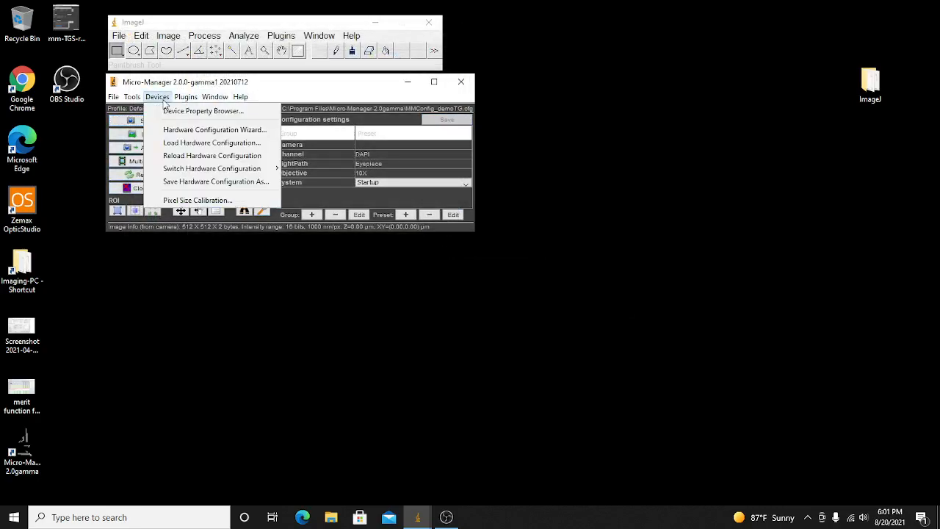
{"action": "left_click", "coordinate": [260, 78]}
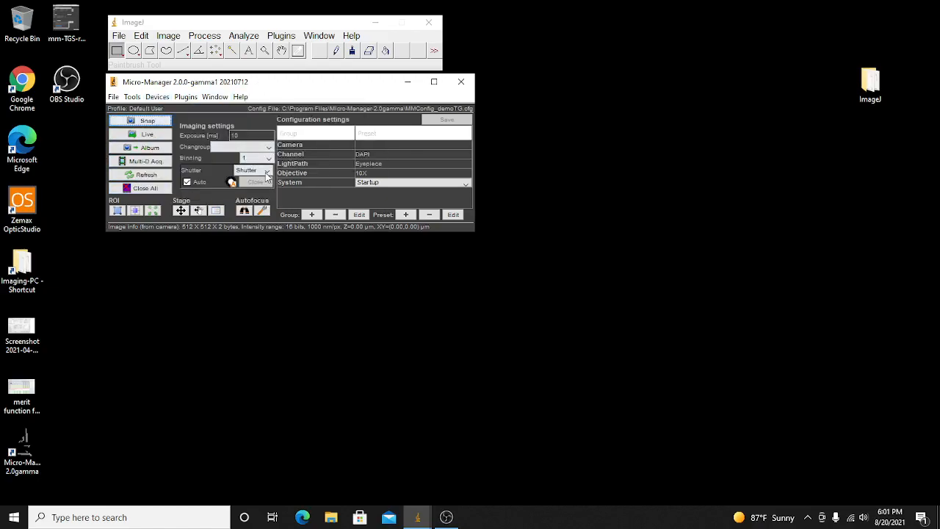
{"action": "left_click", "coordinate": [266, 177]}
{"action": "left_click", "coordinate": [261, 190]}
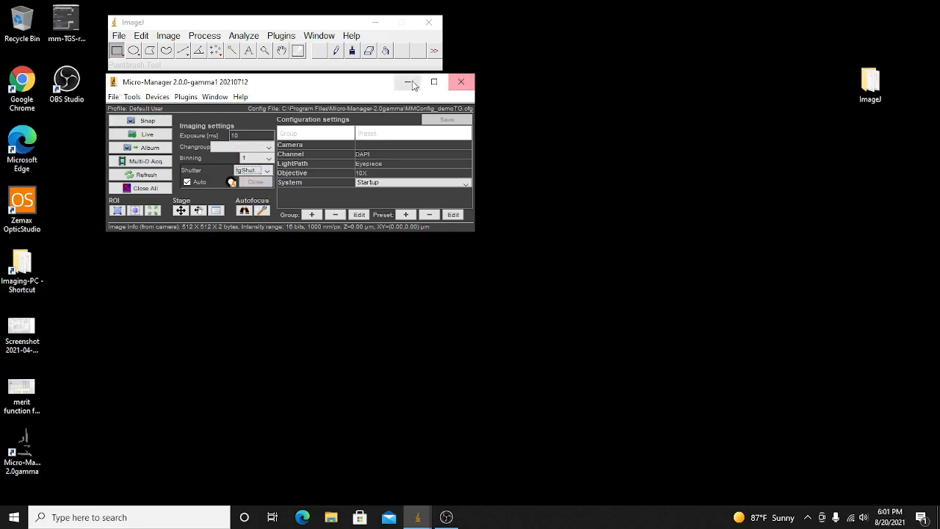
Restart Micro-Manager with the Default User profile and the MMConfig_demoTG.cfg hardware configuration.
{"action": "left_click", "coordinate": [461, 82]}
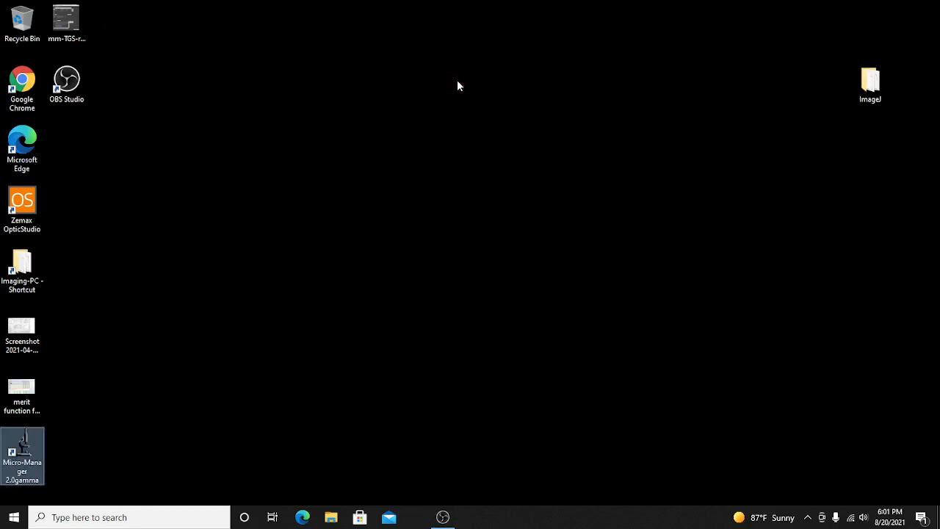
{"action": "double_click", "coordinate": [11, 448]}
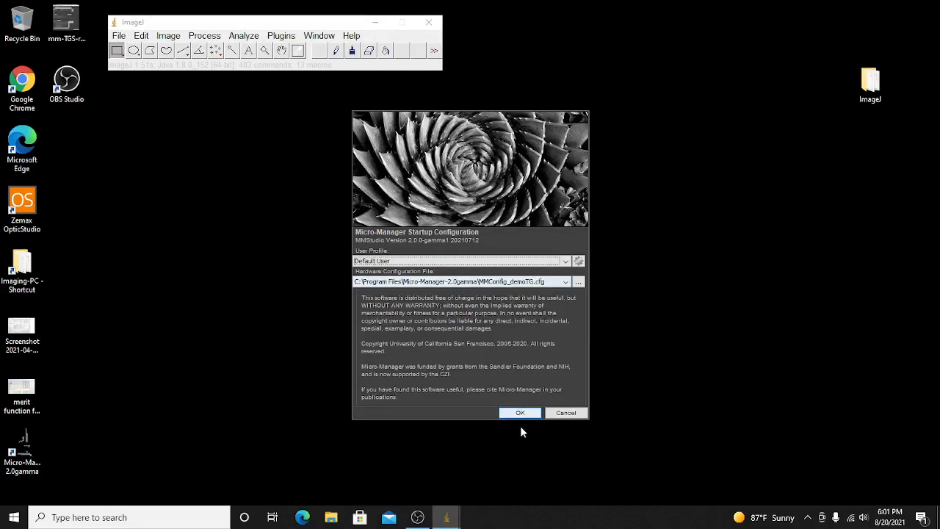
{"action": "left_click", "coordinate": [521, 413]}
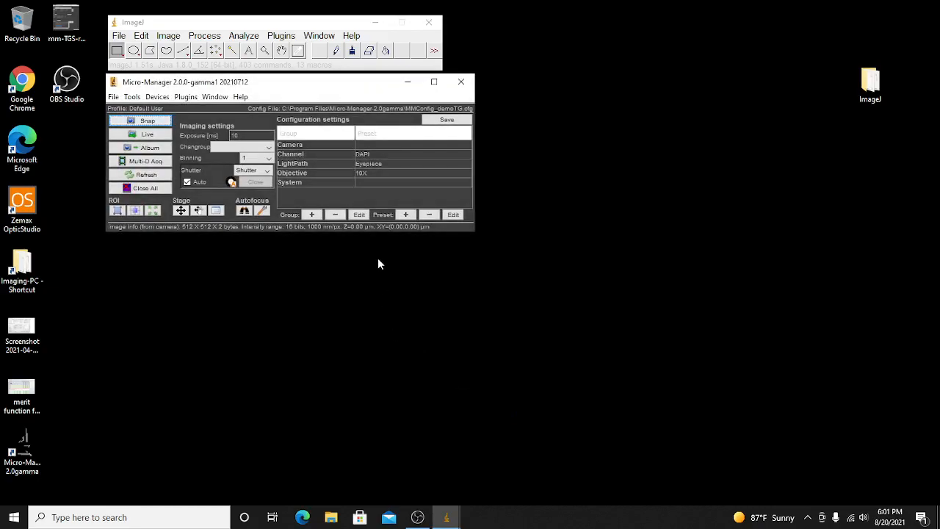
Apply the Startup preset to the System group and make tgShutter the active shutter.
{"action": "left_click", "coordinate": [368, 182]}
{"action": "left_click", "coordinate": [374, 192]}
{"action": "left_click", "coordinate": [269, 171]}
Open the Device Property Browser, check the stage and tgShutter properties, and bring up the TS_TTL1-8 properties.
{"action": "left_click", "coordinate": [157, 96]}
{"action": "left_click", "coordinate": [188, 111]}
{"action": "left_click_drag", "start_coordinate": [201, 53], "coordinate": [411, 100]}
{"action": "left_click_drag", "start_coordinate": [842, 150], "coordinate": [852, 456]}
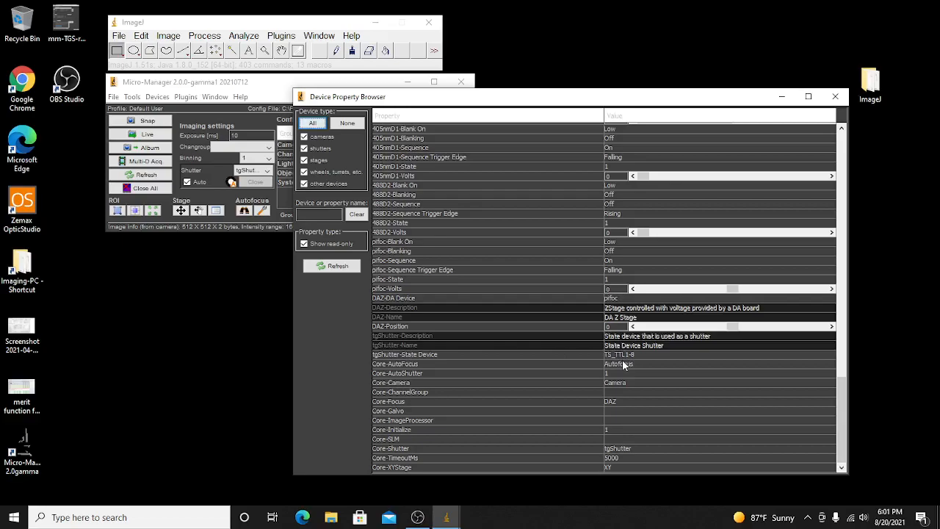
{"action": "left_click_drag", "start_coordinate": [842, 440], "coordinate": [848, 379]}
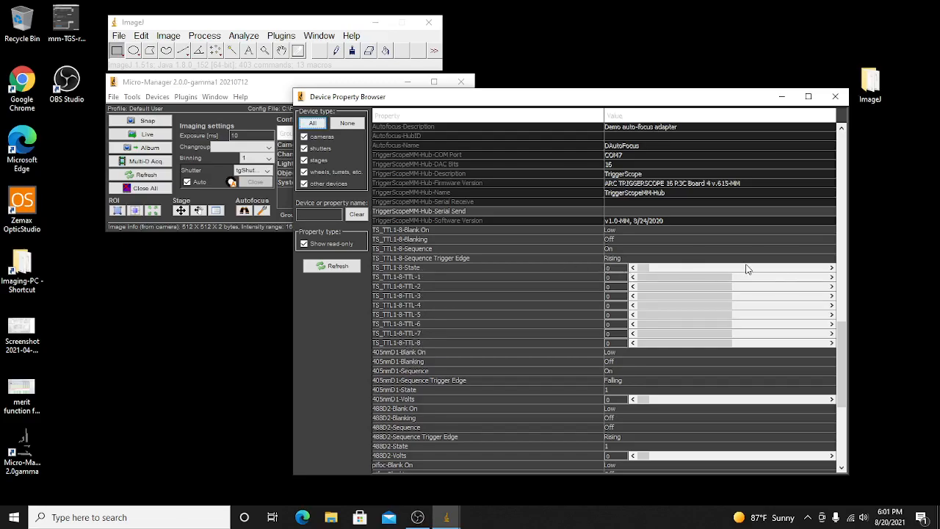
Switch to the Windows Calculator and place it beside the Device Property Browser.
{"action": "left_click", "coordinate": [11, 517]}
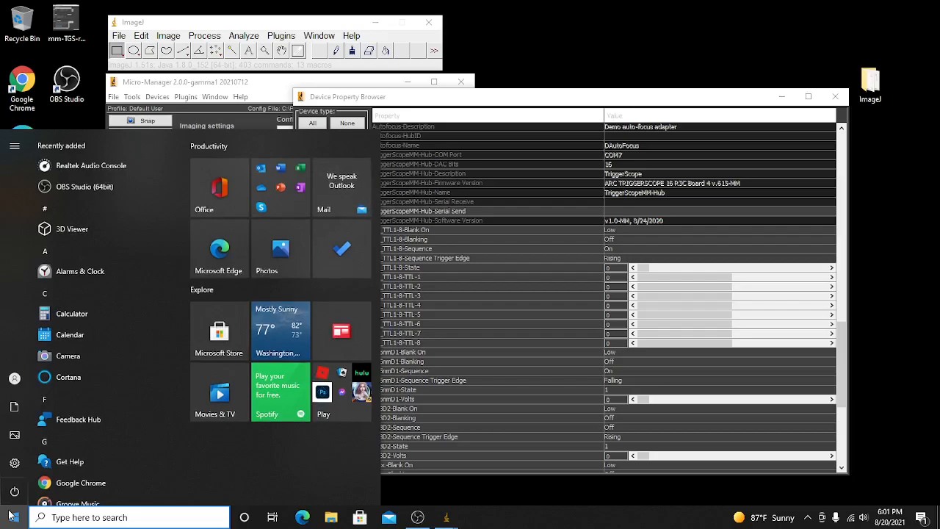
{"action": "type", "text": "cal"}
{"action": "key", "text": "Return"}
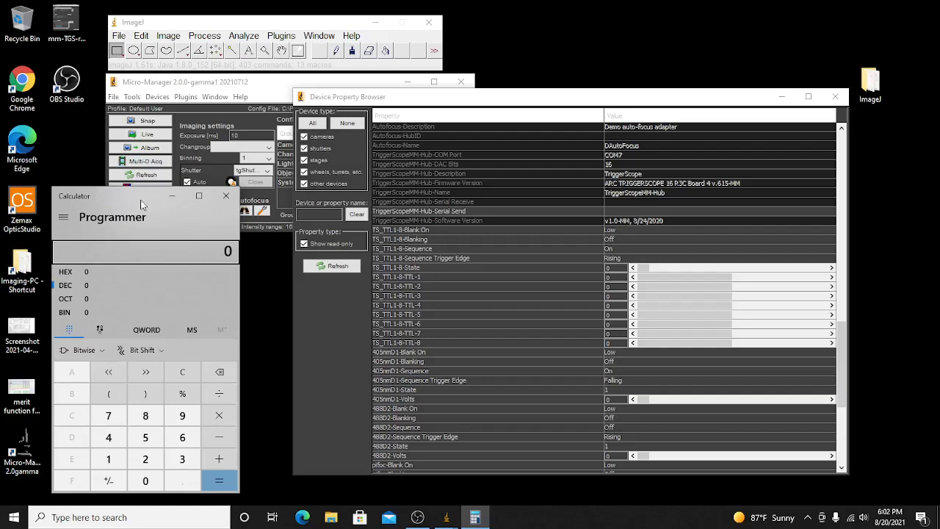
{"action": "left_click_drag", "start_coordinate": [136, 194], "coordinate": [179, 181]}
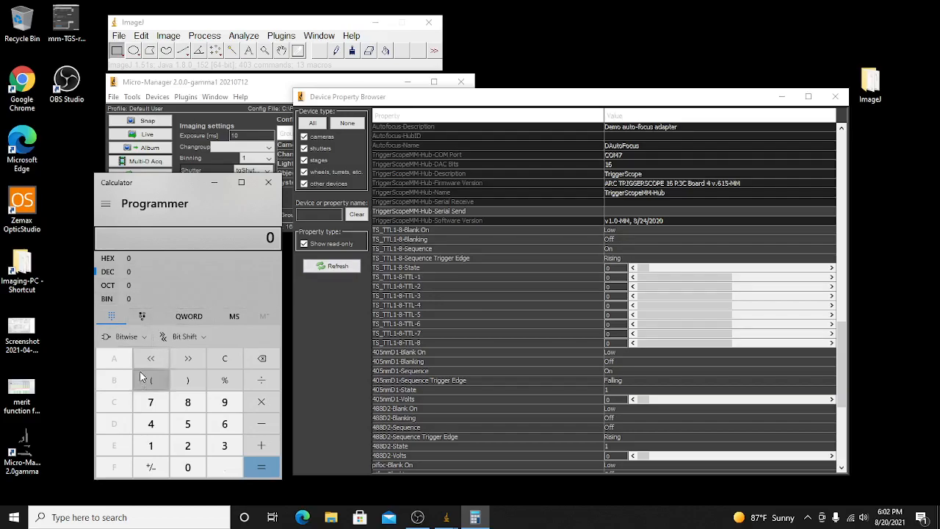
Convert decimal 2 and 255 to binary in the Programmer calculator, and clear it back to decimal entry.
{"action": "left_click", "coordinate": [187, 445]}
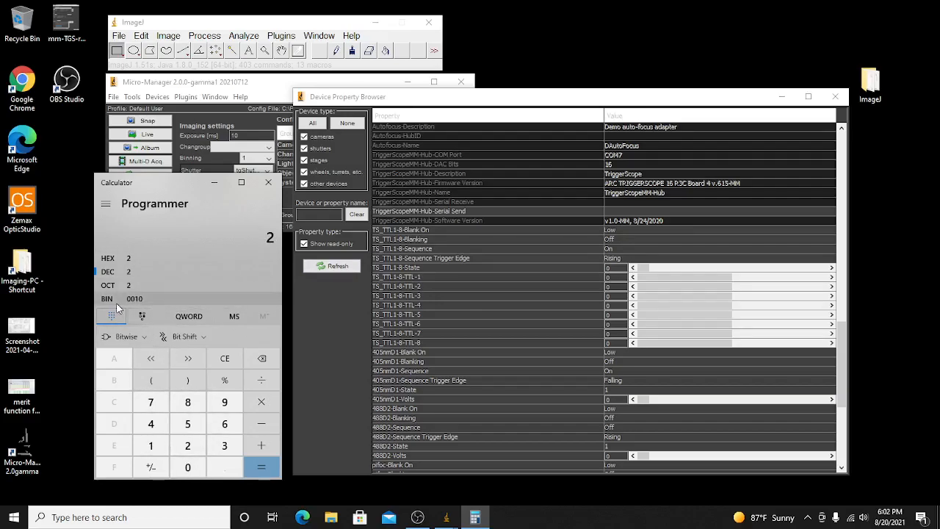
{"action": "left_click", "coordinate": [187, 424]}
{"action": "left_click", "coordinate": [188, 424]}
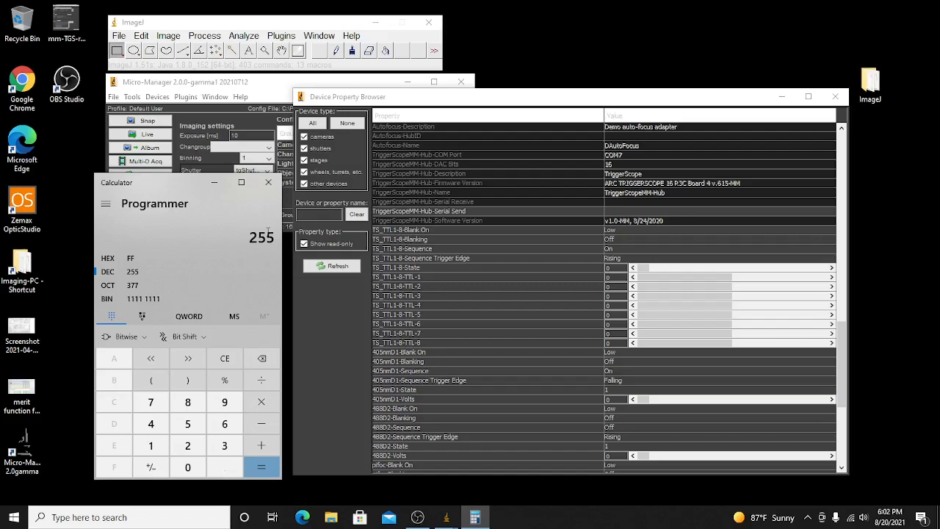
{"action": "left_click", "coordinate": [133, 299]}
{"action": "left_click", "coordinate": [228, 360]}
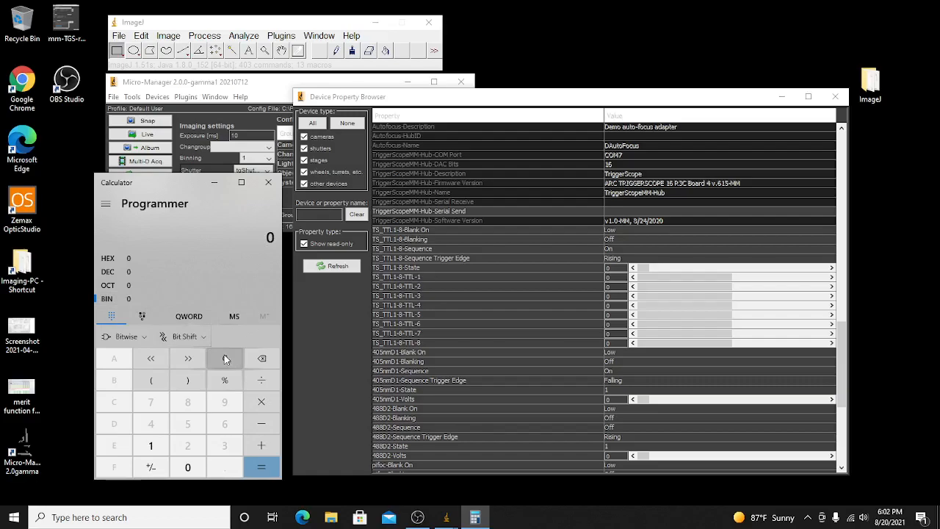
{"action": "left_click", "coordinate": [104, 275]}
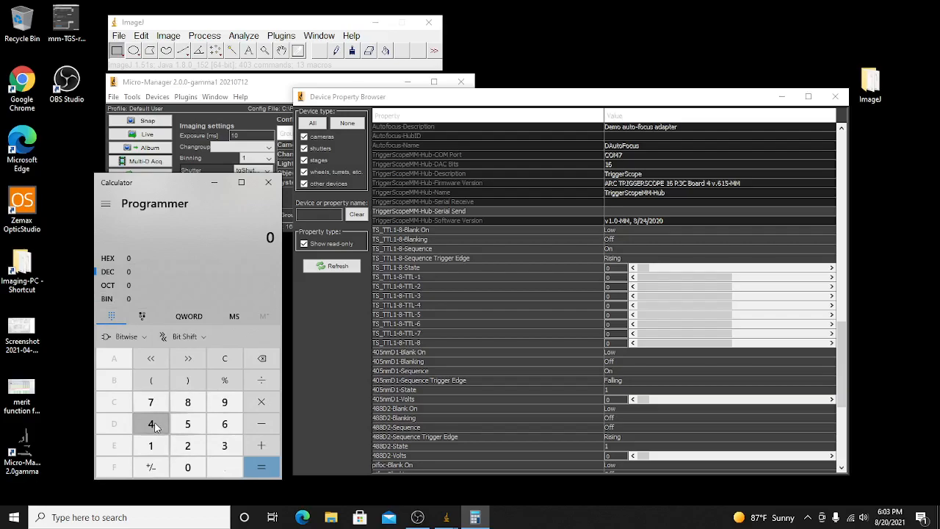
Enter decimal 2 in the calculator to see its binary form and set TS_TTL1-8-State to 2.
{"action": "left_click", "coordinate": [186, 446]}
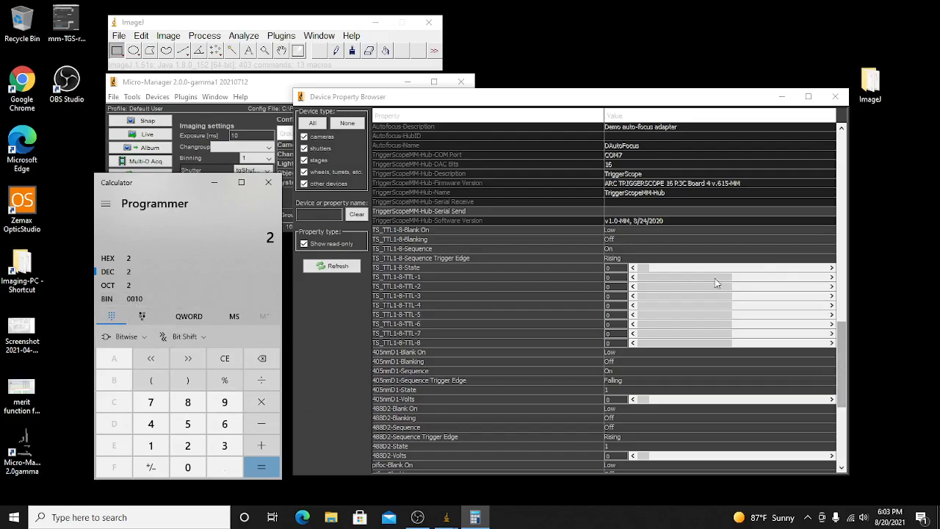
{"action": "left_click", "coordinate": [623, 269]}
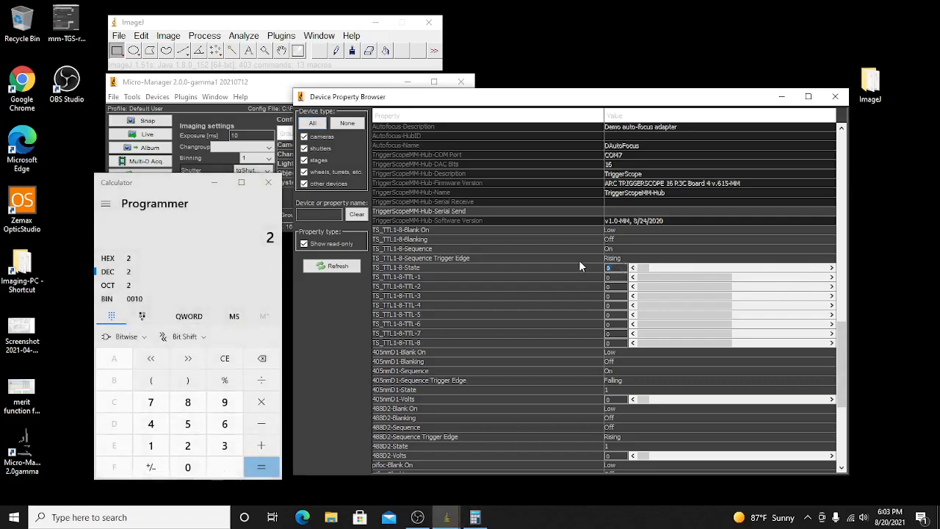
{"action": "type", "text": "2"}
{"action": "key", "text": "Return"}
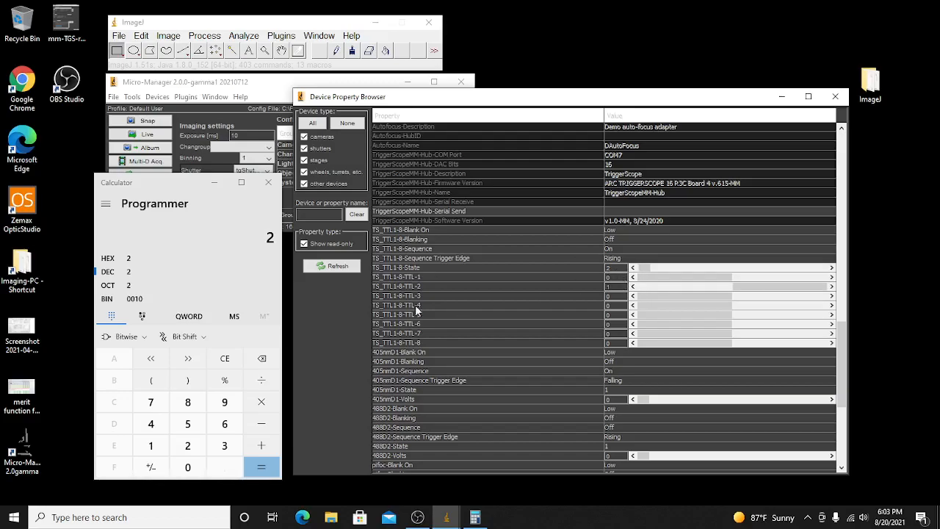
Enter decimal 3 in the calculator to see its binary form and set TS_TTL1-8-State to 3.
{"action": "left_click", "coordinate": [221, 358]}
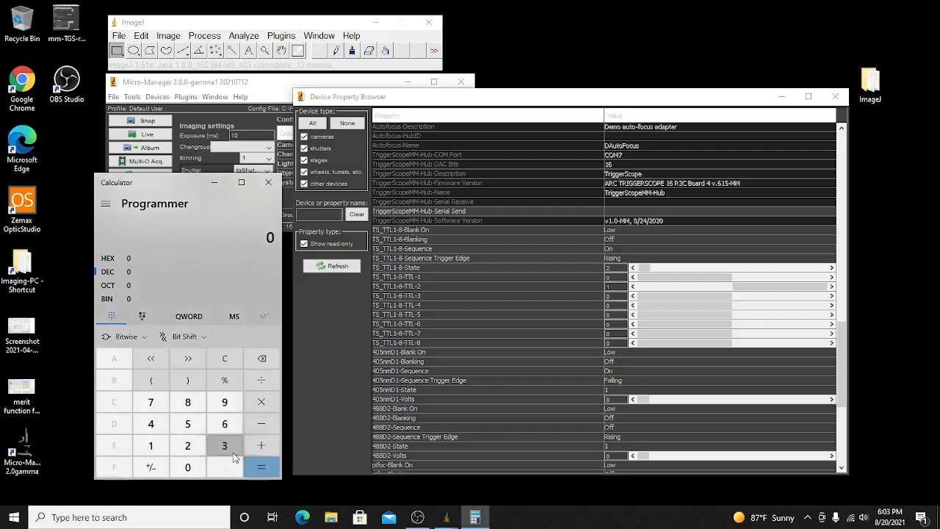
{"action": "left_click", "coordinate": [224, 445]}
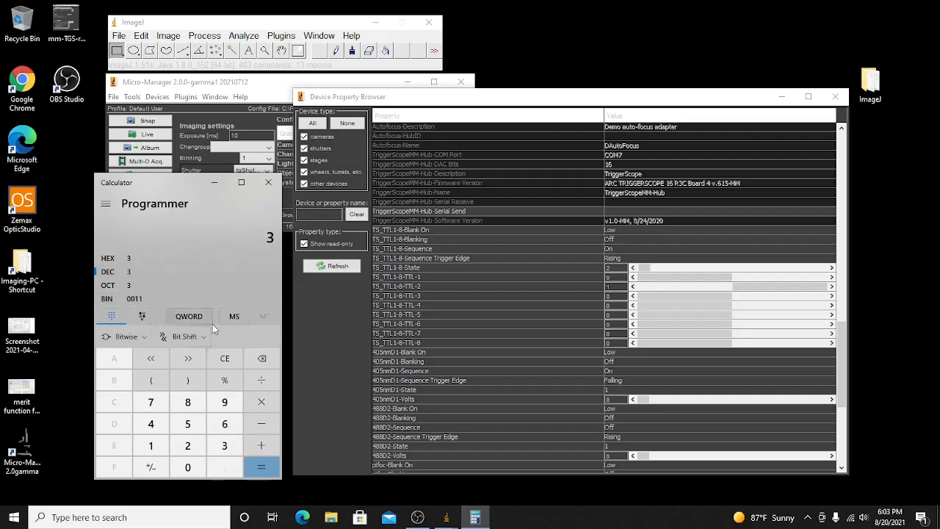
{"action": "left_click", "coordinate": [615, 269]}
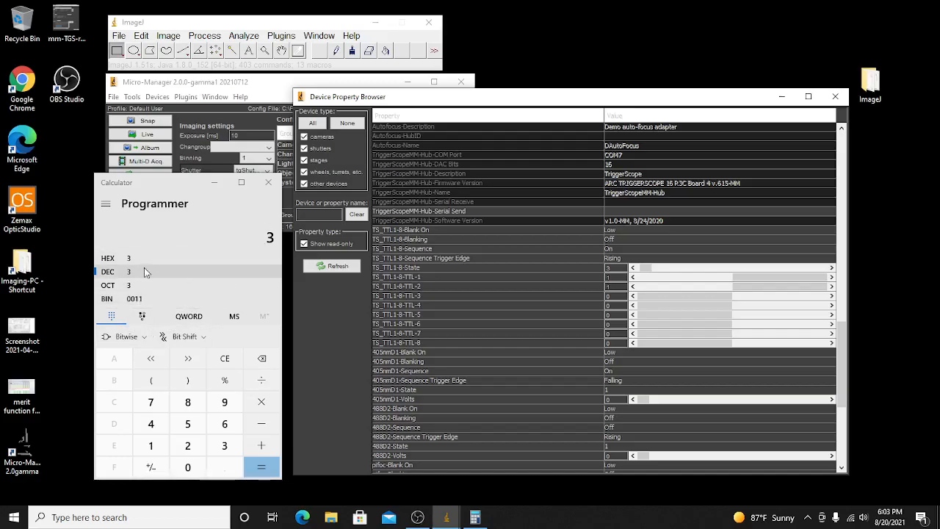
In the calculator's bit-toggling view, turn on the eighth bit and turn off the two lowest bits to get decimal 128.
{"action": "left_click", "coordinate": [111, 317]}
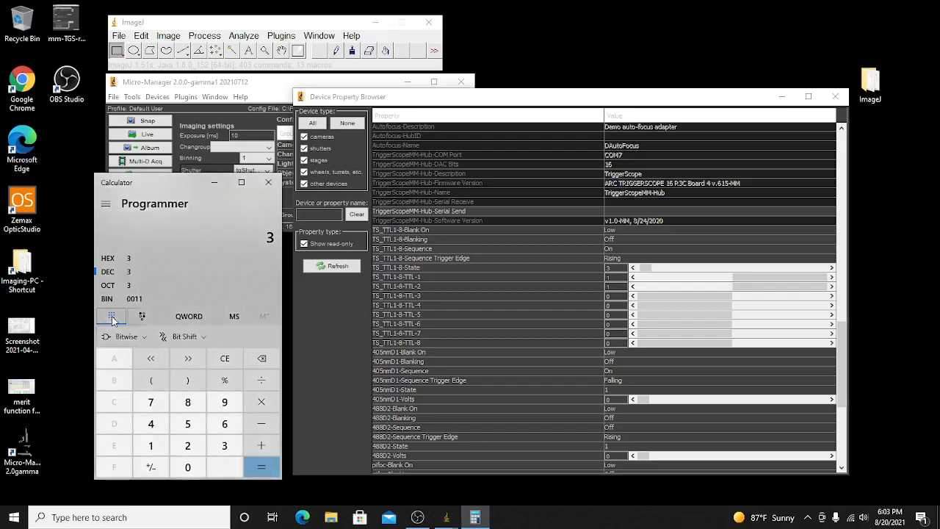
{"action": "left_click", "coordinate": [142, 316]}
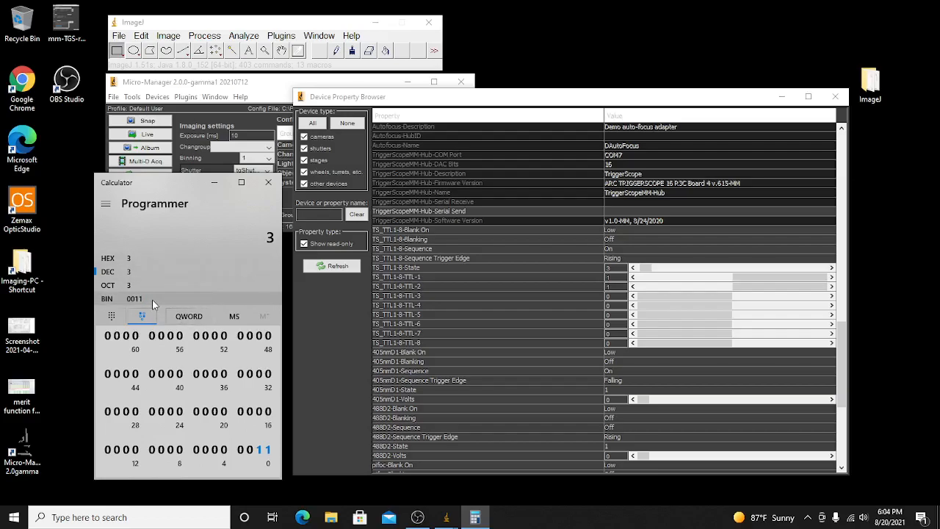
{"action": "left_click", "coordinate": [196, 452]}
{"action": "left_click", "coordinate": [262, 451]}
{"action": "left_click", "coordinate": [267, 451]}
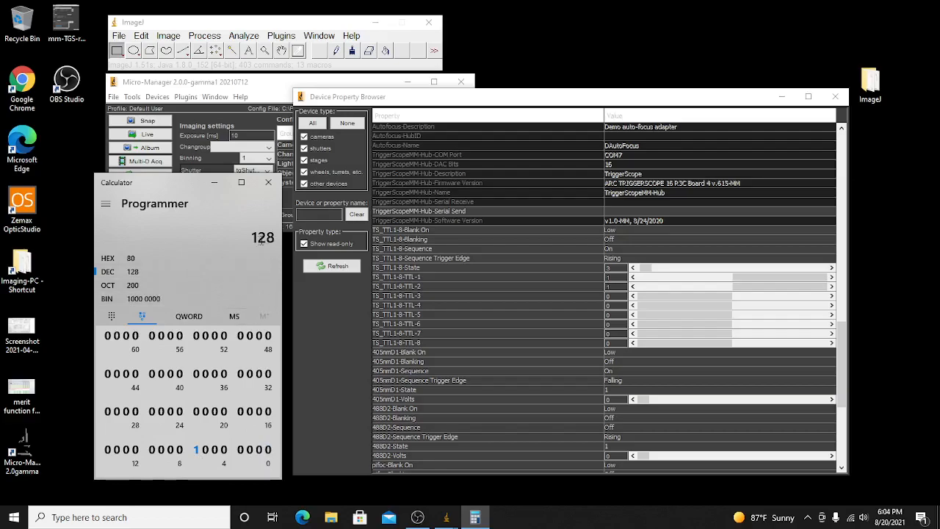
Set TS_TTL1-8-State to 128 in the Device Property Browser.
{"action": "left_click", "coordinate": [608, 267]}
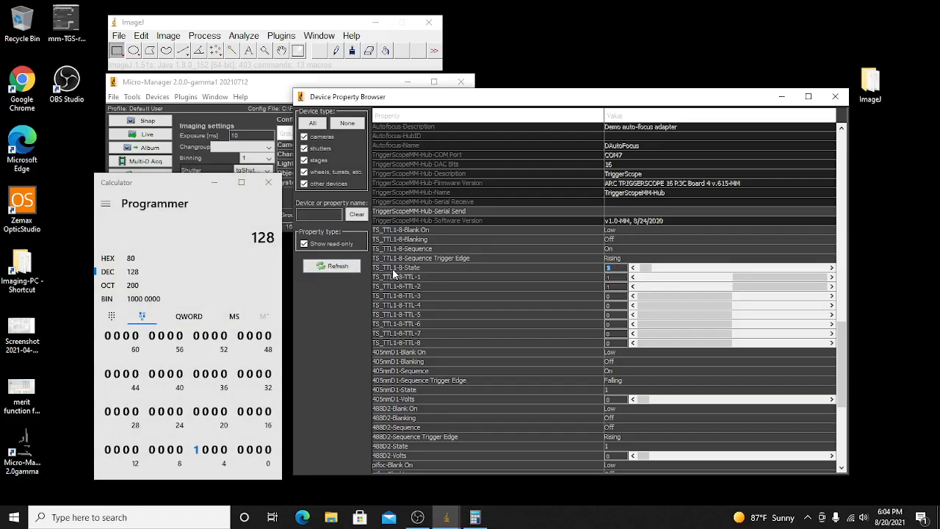
{"action": "type", "text": "128"}
{"action": "key", "text": "Return"}
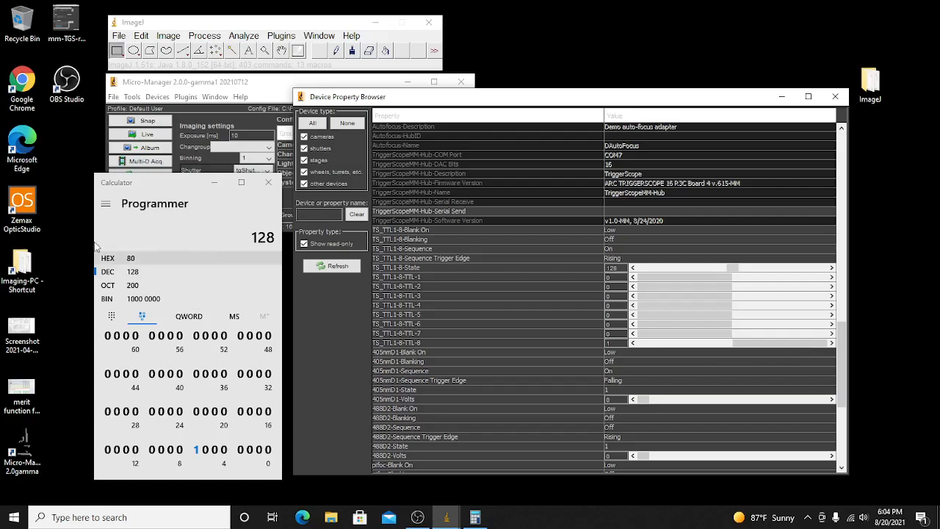
Turn off the calculator's eighth bit, set TS_TTL1-8-State to 0 in the Device Property Browser, and close the calculator.
{"action": "left_click", "coordinate": [197, 451]}
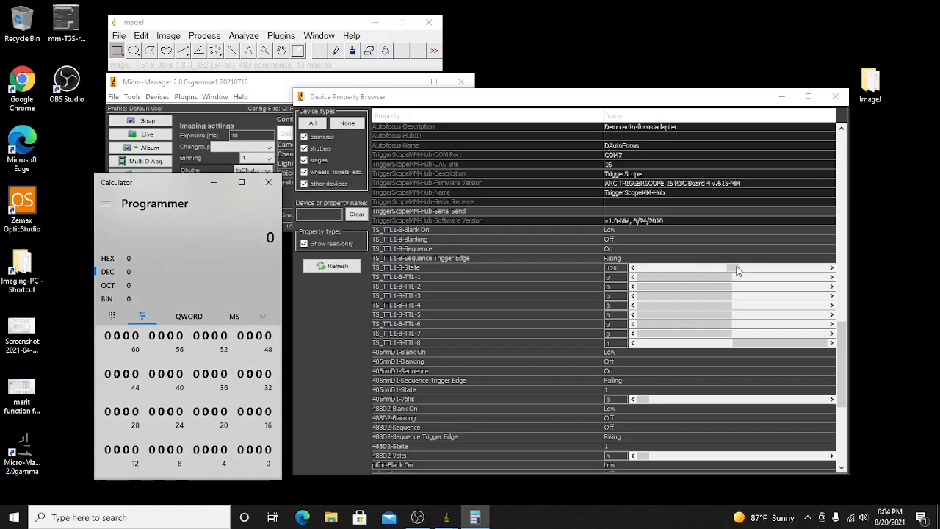
{"action": "left_click", "coordinate": [613, 267]}
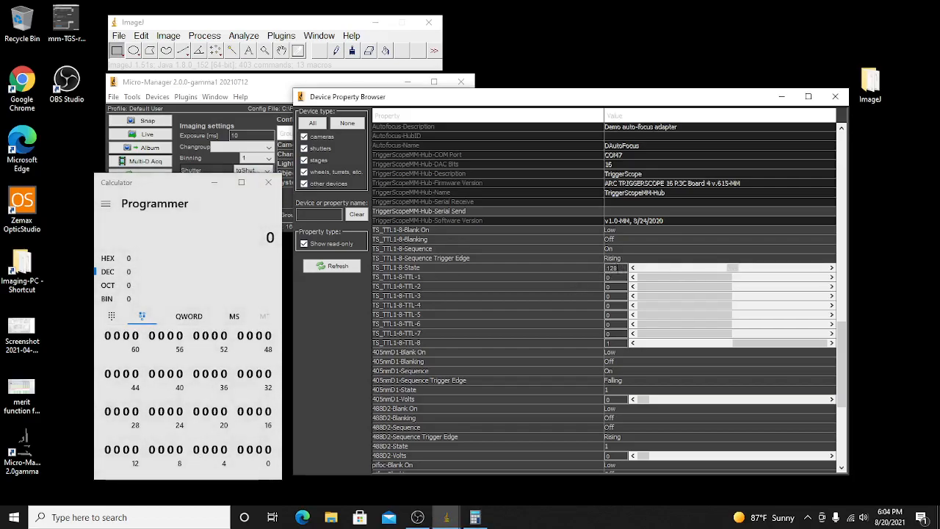
{"action": "left_click_drag", "start_coordinate": [622, 270], "coordinate": [592, 269]}
{"action": "type", "text": "0"}
{"action": "key", "text": "Return"}
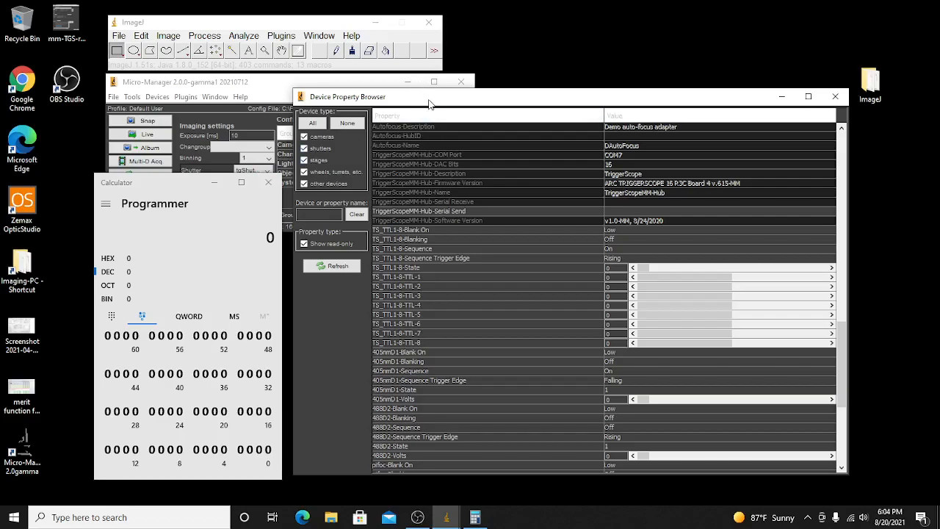
{"action": "left_click_drag", "start_coordinate": [174, 187], "coordinate": [134, 253]}
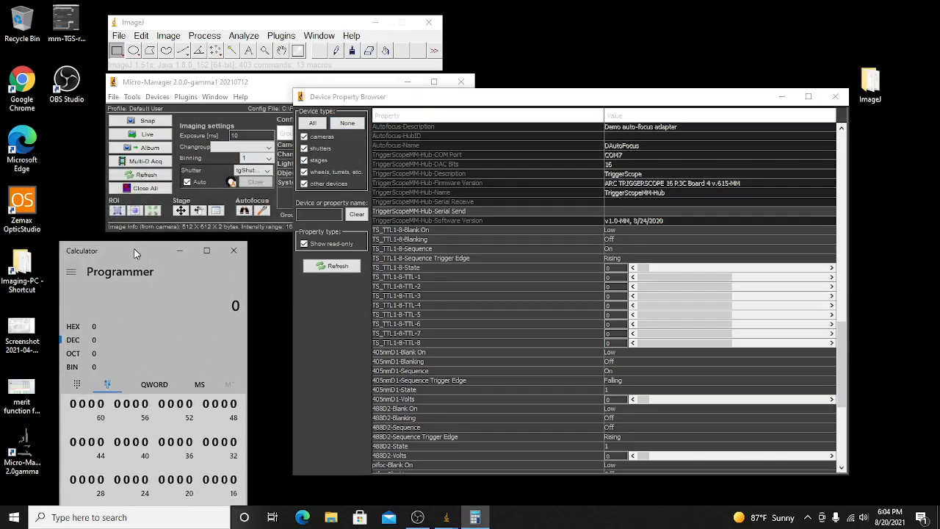
{"action": "left_click", "coordinate": [233, 250]}
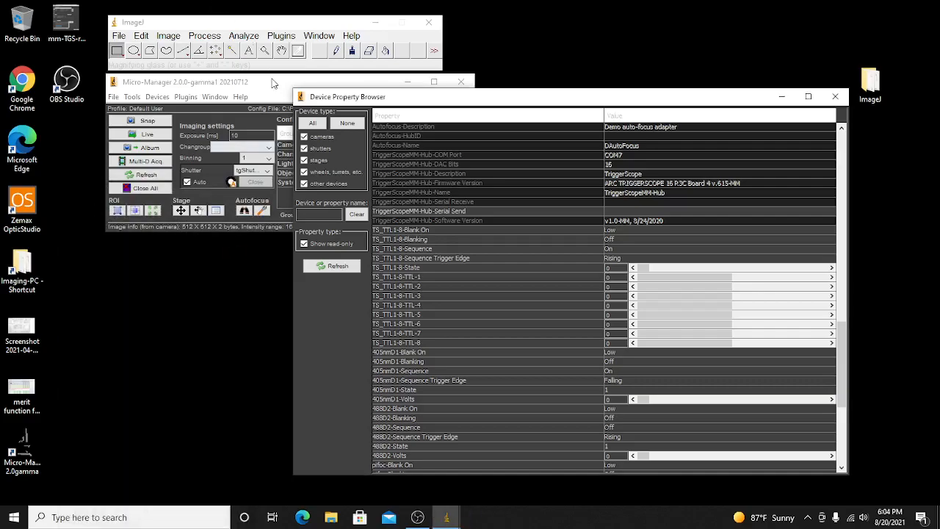
Add the 405nmD1-Volts, 488D2-Volts and TS_TTL1-8-State properties to the Channel configuration group.
{"action": "left_click", "coordinate": [273, 83]}
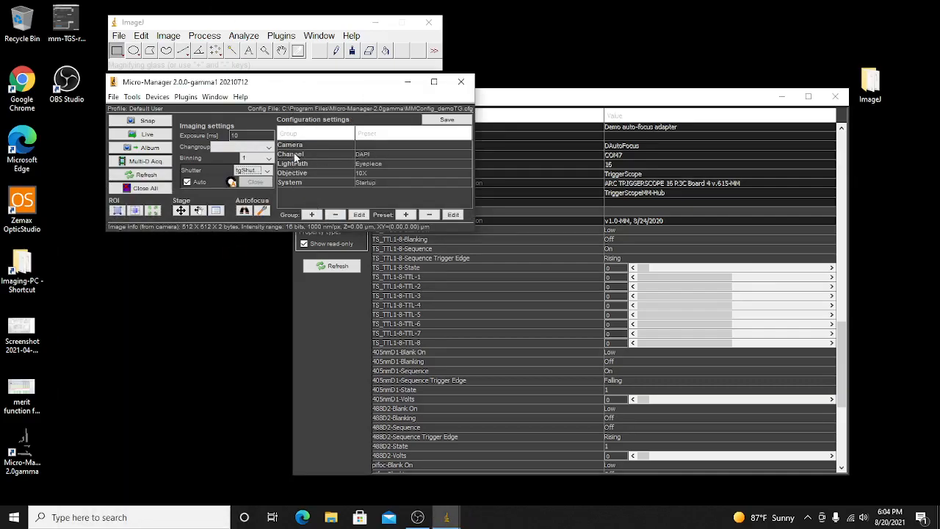
{"action": "left_click", "coordinate": [368, 156]}
{"action": "left_click", "coordinate": [359, 216]}
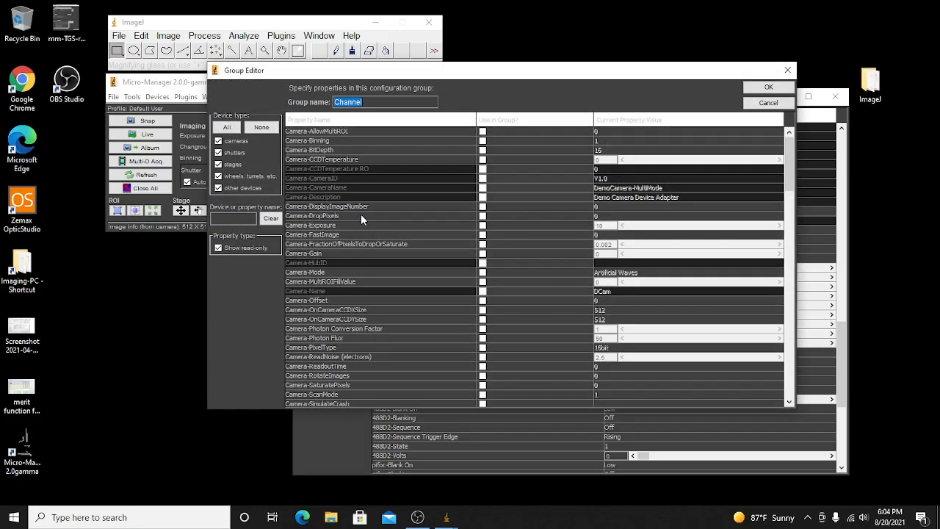
{"action": "left_click_drag", "start_coordinate": [470, 92], "coordinate": [341, 110]}
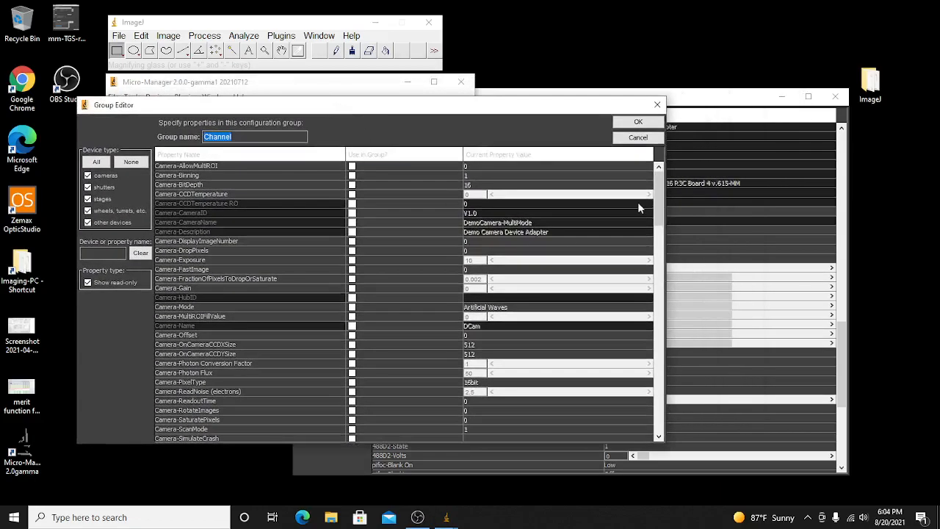
{"action": "left_click_drag", "start_coordinate": [658, 192], "coordinate": [702, 445]}
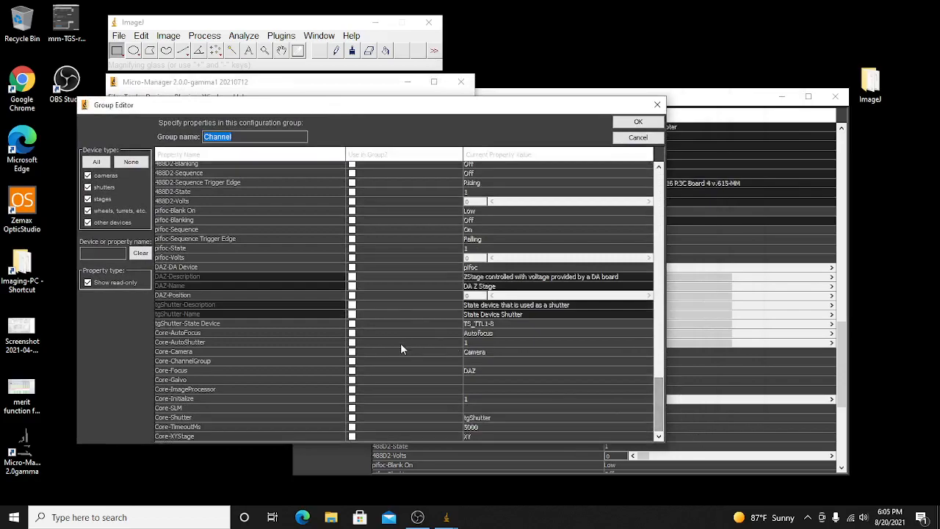
{"action": "scroll", "coordinate": [366, 335], "scroll_direction": "up", "scroll_amount": 3}
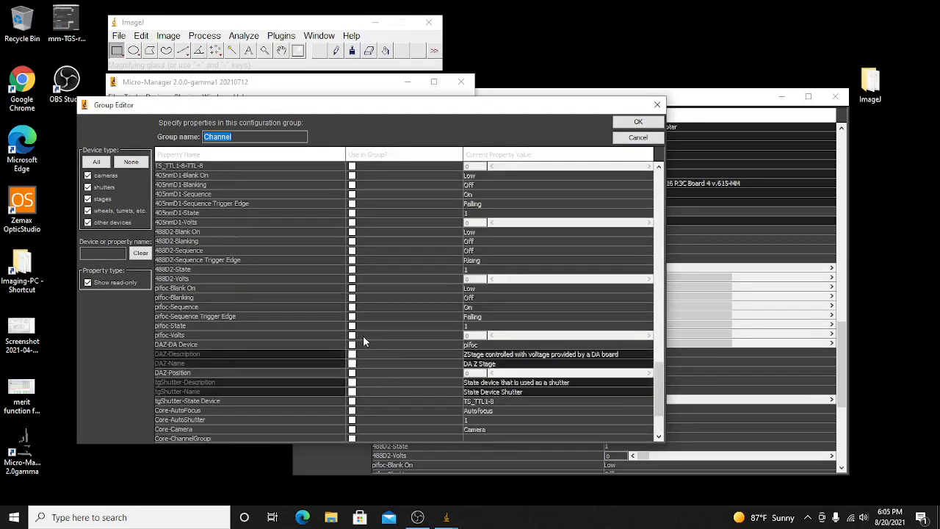
{"action": "scroll", "coordinate": [266, 233], "scroll_direction": "up", "scroll_amount": 1}
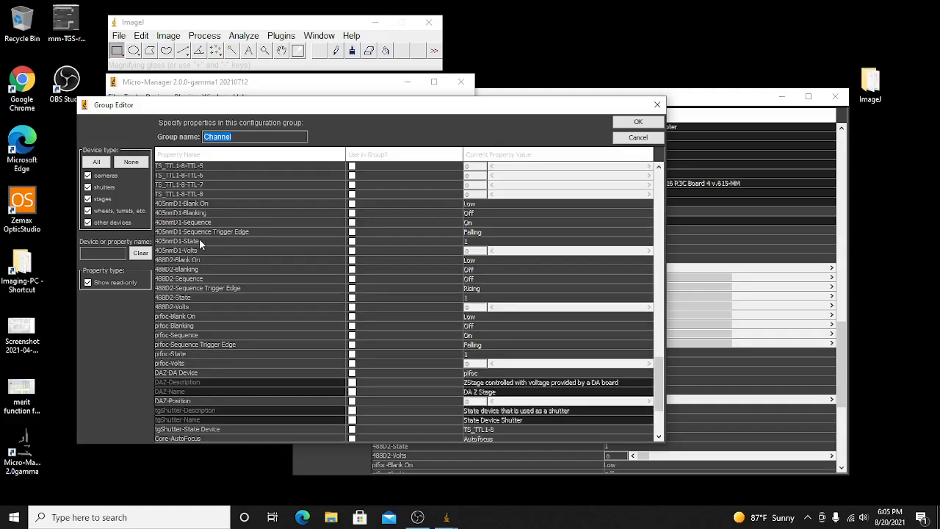
{"action": "left_click", "coordinate": [352, 250]}
{"action": "scroll", "coordinate": [351, 310], "scroll_direction": "up", "scroll_amount": 5}
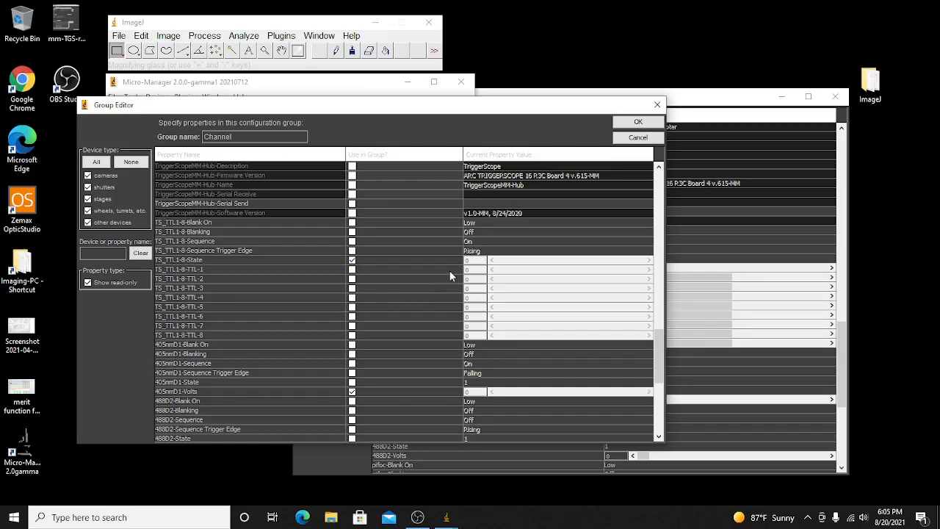
{"action": "left_click", "coordinate": [639, 123]}
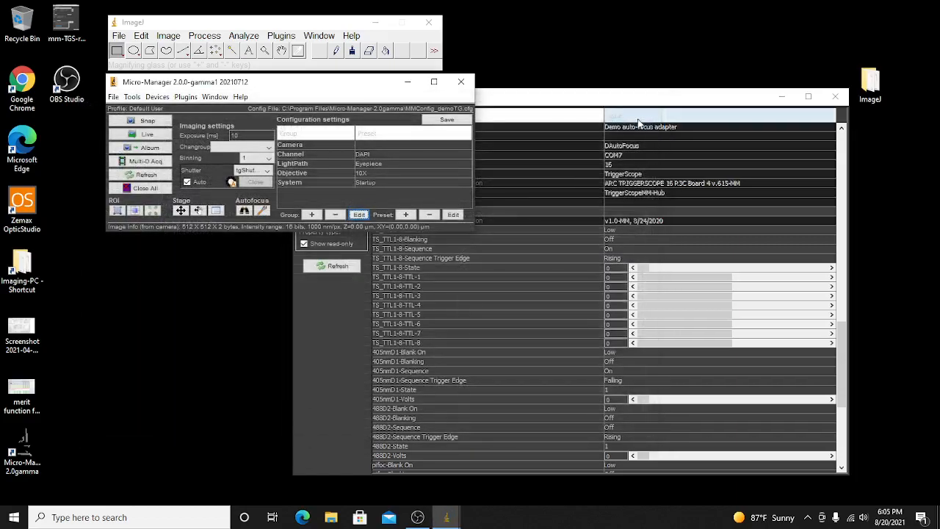
Try to open the Channel group's DAPI preset for editing.
{"action": "left_click", "coordinate": [370, 148]}
{"action": "left_click", "coordinate": [372, 155]}
{"action": "left_click", "coordinate": [371, 155]}
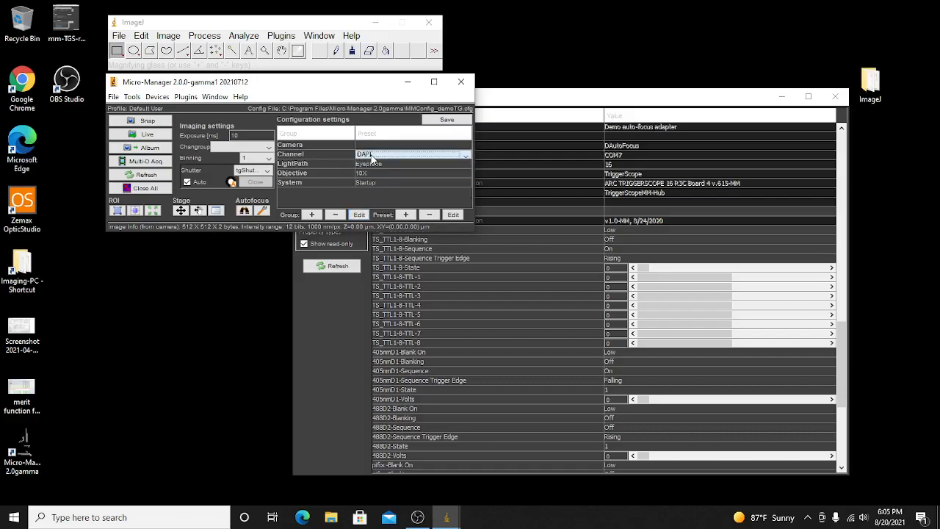
{"action": "left_click", "coordinate": [453, 215]}
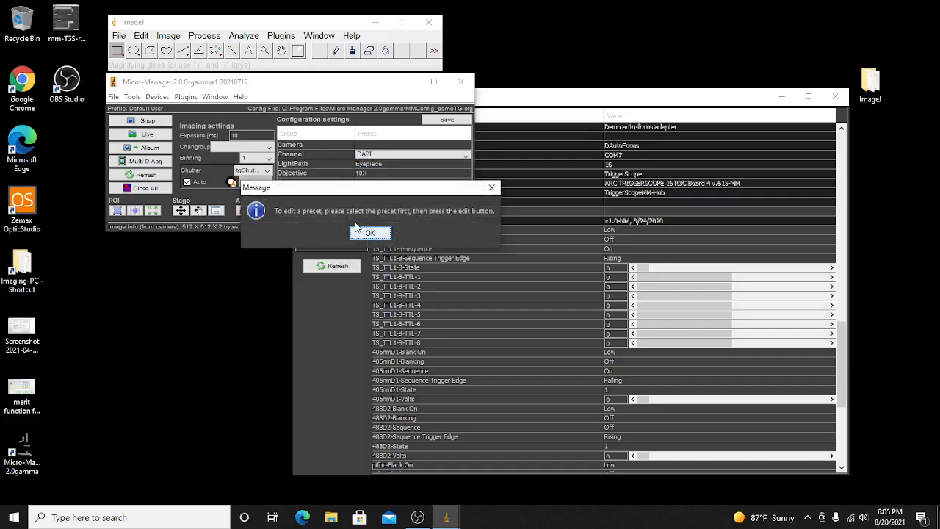
{"action": "left_click", "coordinate": [369, 232]}
Apply the HighRes preset to the Camera group and the DAPI preset to the Channel group.
{"action": "left_click", "coordinate": [369, 146]}
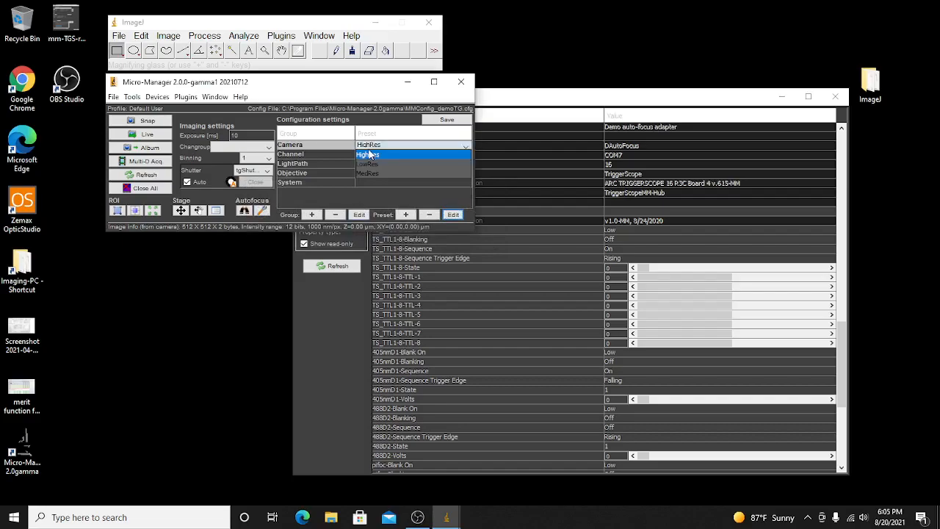
{"action": "left_click", "coordinate": [369, 155]}
{"action": "left_click", "coordinate": [374, 155]}
{"action": "left_click", "coordinate": [376, 155]}
{"action": "left_click", "coordinate": [376, 157]}
{"action": "left_click", "coordinate": [453, 215]}
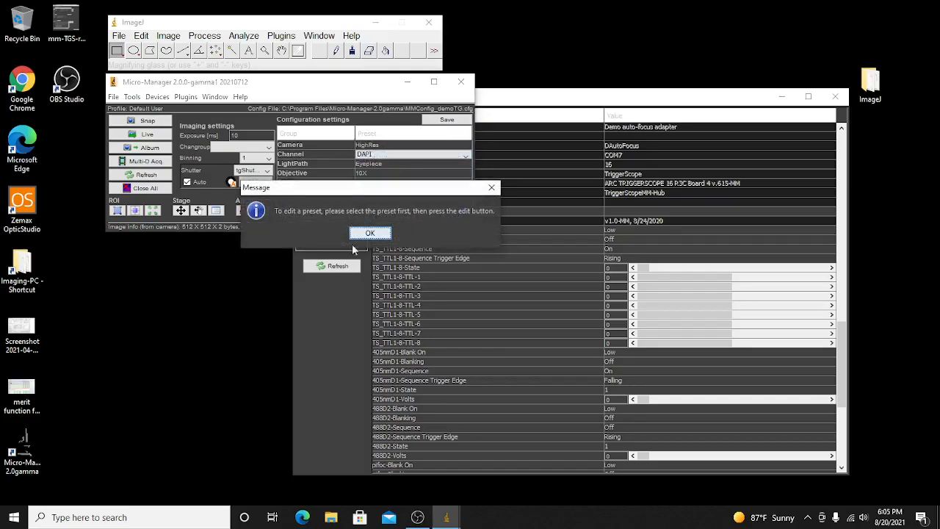
{"action": "left_click", "coordinate": [362, 238]}
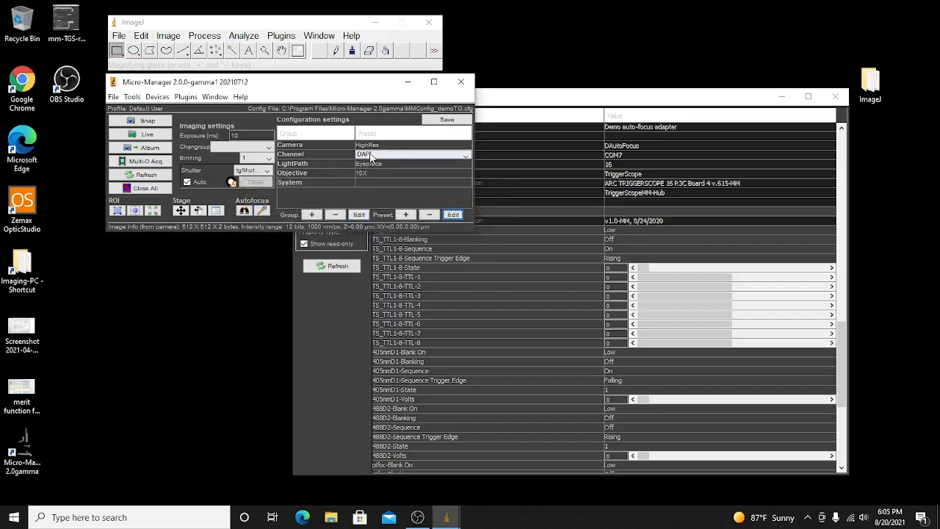
{"action": "left_click", "coordinate": [371, 154]}
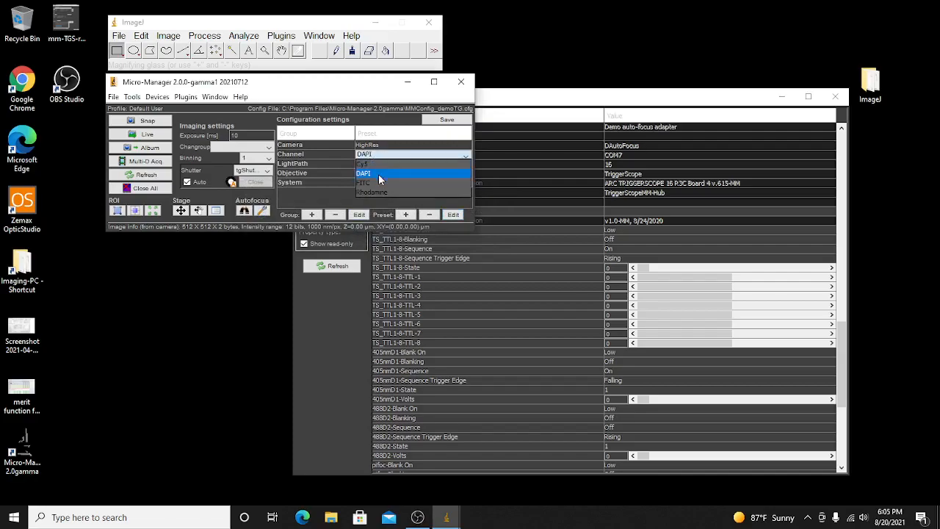
{"action": "left_click", "coordinate": [374, 172]}
{"action": "left_click", "coordinate": [452, 215]}
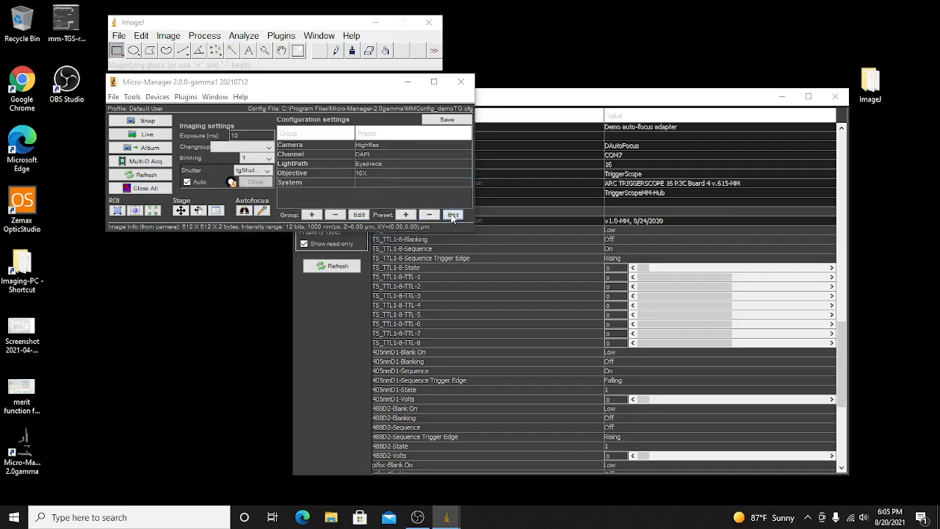
{"action": "left_click", "coordinate": [370, 233]}
In the Channel group's DAPI preset, set 405nmD1-Volts to about 3.07 and TS_TTL1-8-State to 1.
{"action": "left_click", "coordinate": [373, 154]}
{"action": "left_click", "coordinate": [373, 154]}
{"action": "left_click", "coordinate": [454, 215]}
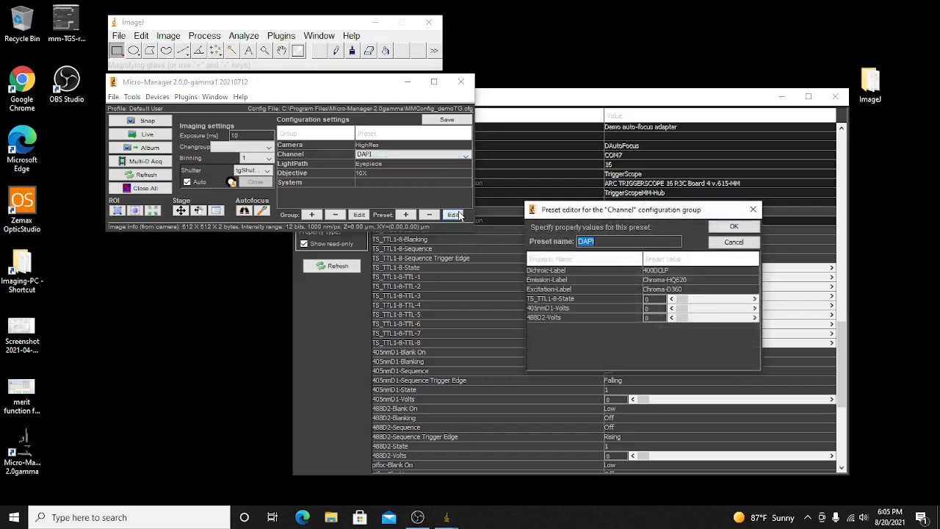
{"action": "left_click_drag", "start_coordinate": [719, 212], "coordinate": [335, 255]}
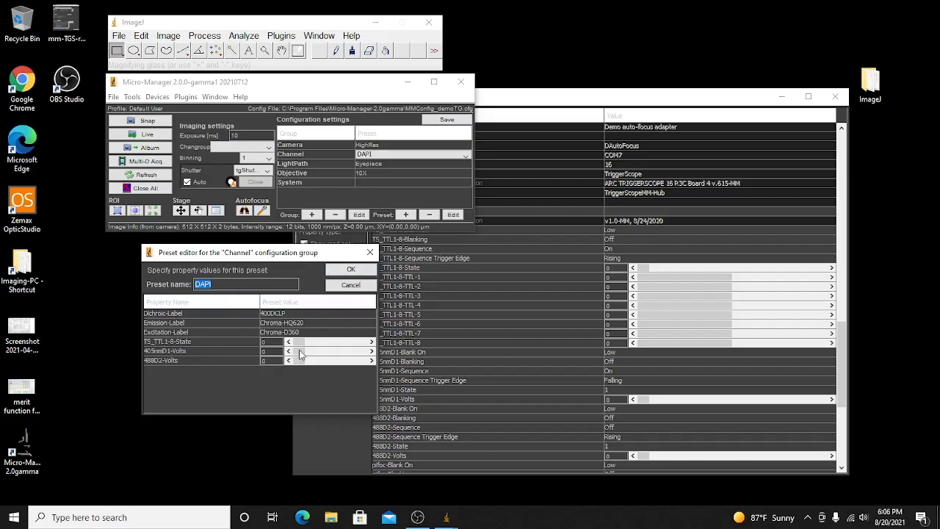
{"action": "left_click_drag", "start_coordinate": [300, 355], "coordinate": [339, 354]}
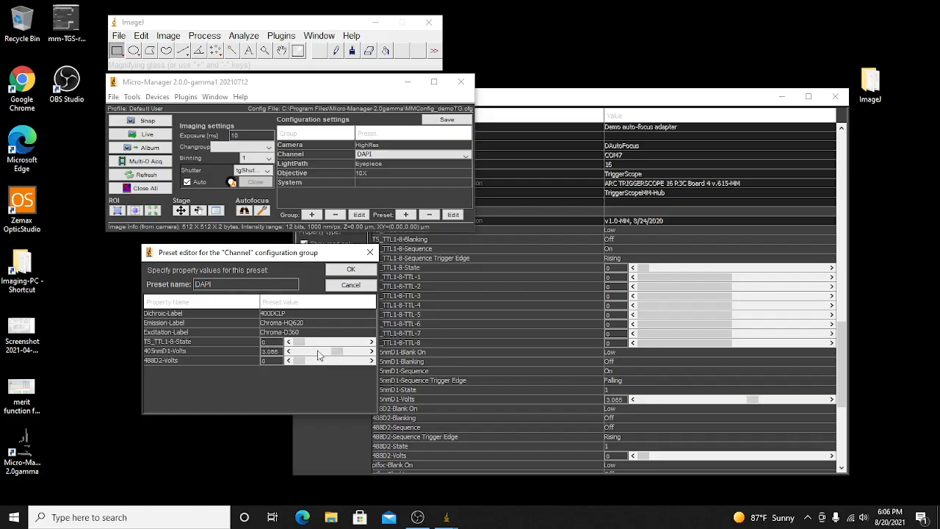
{"action": "left_click", "coordinate": [371, 343]}
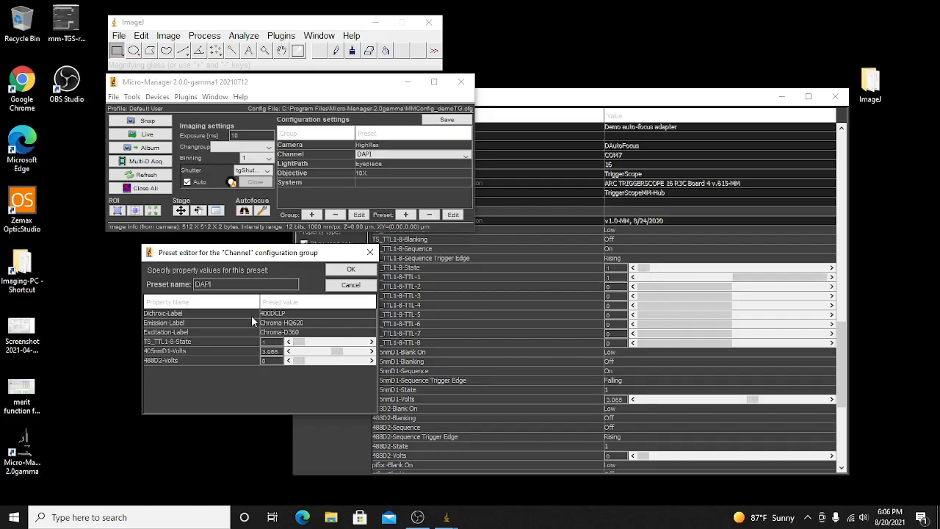
{"action": "left_click", "coordinate": [337, 271]}
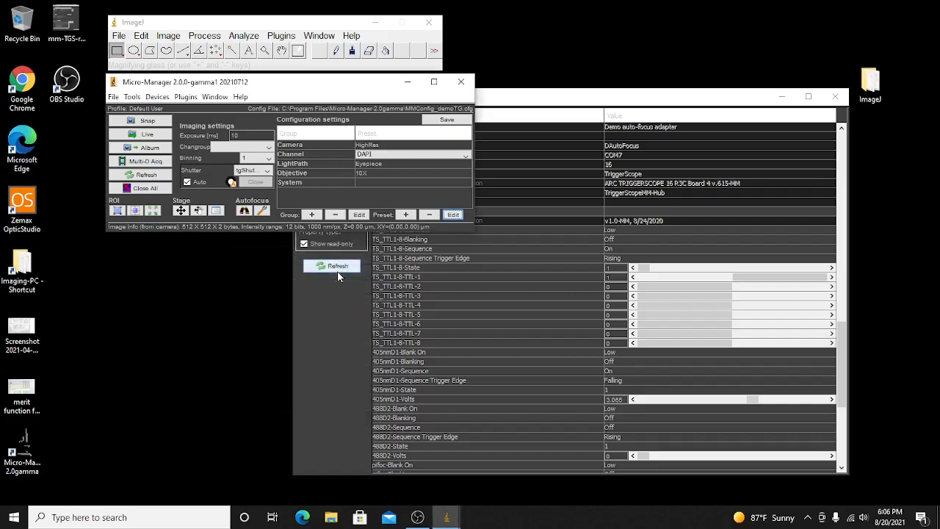
Switch the Channel group to FITC and set that preset's 488D2-Volts to about 2.69 and TS_TTL1-8-State to 2.
{"action": "left_click", "coordinate": [377, 155]}
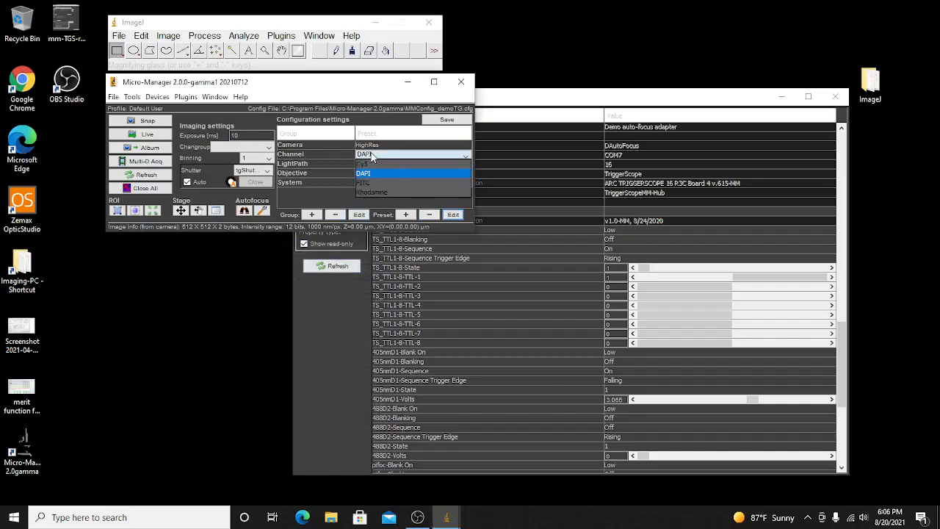
{"action": "left_click", "coordinate": [377, 185]}
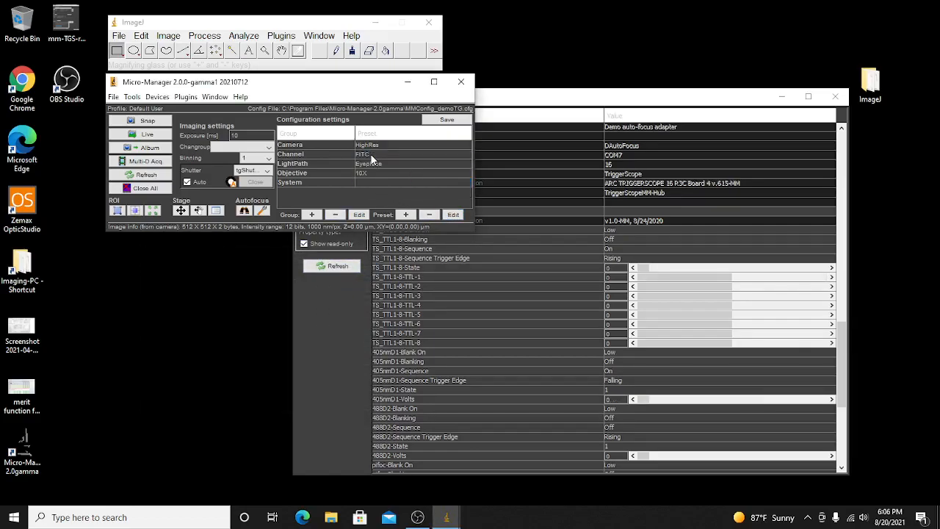
{"action": "left_click", "coordinate": [453, 214]}
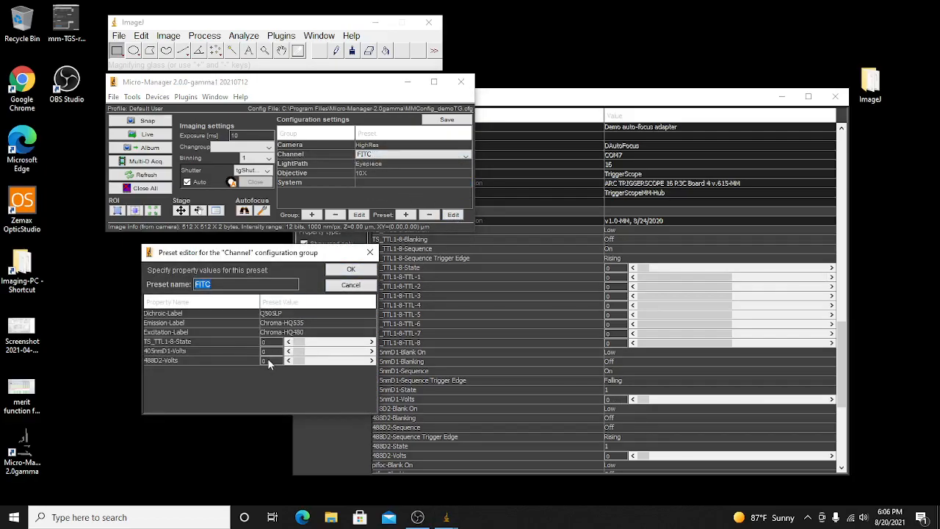
{"action": "left_click_drag", "start_coordinate": [294, 361], "coordinate": [336, 362]}
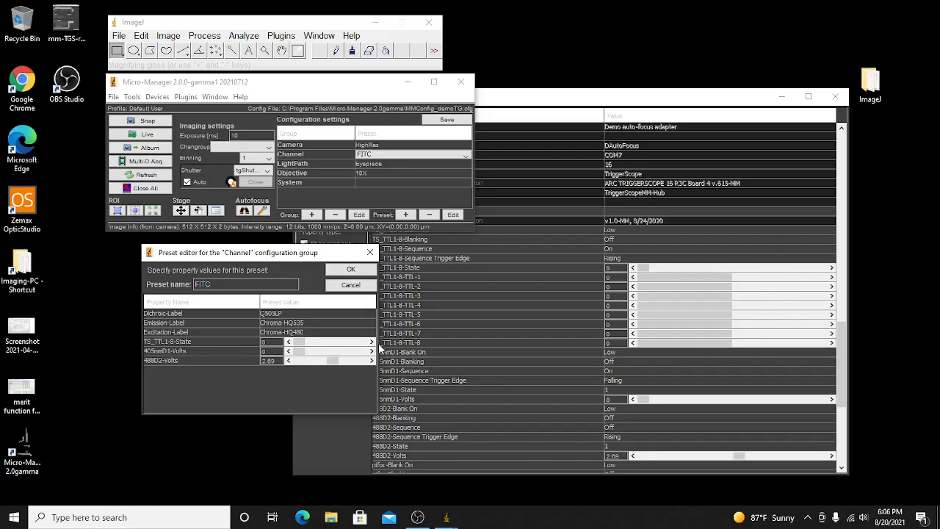
{"action": "left_click", "coordinate": [372, 342]}
{"action": "left_click", "coordinate": [372, 342]}
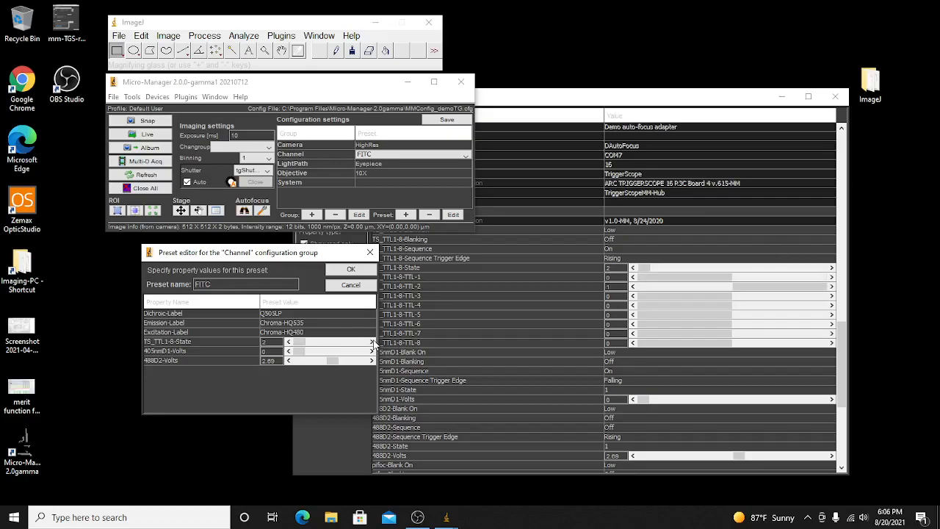
{"action": "left_click", "coordinate": [355, 271]}
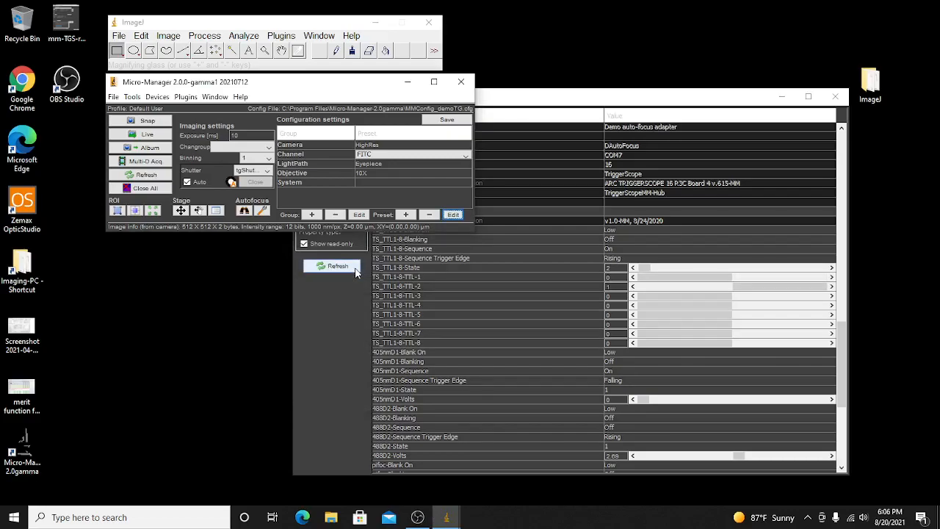
Switch the Channel group to DAPI and back to FITC to check the TTL and voltage properties of each preset.
{"action": "left_click", "coordinate": [396, 156]}
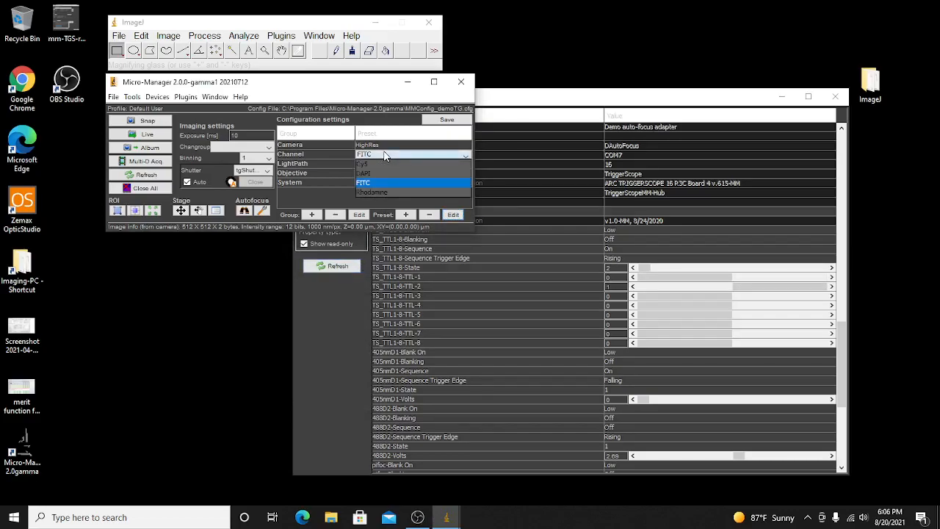
{"action": "left_click", "coordinate": [388, 173]}
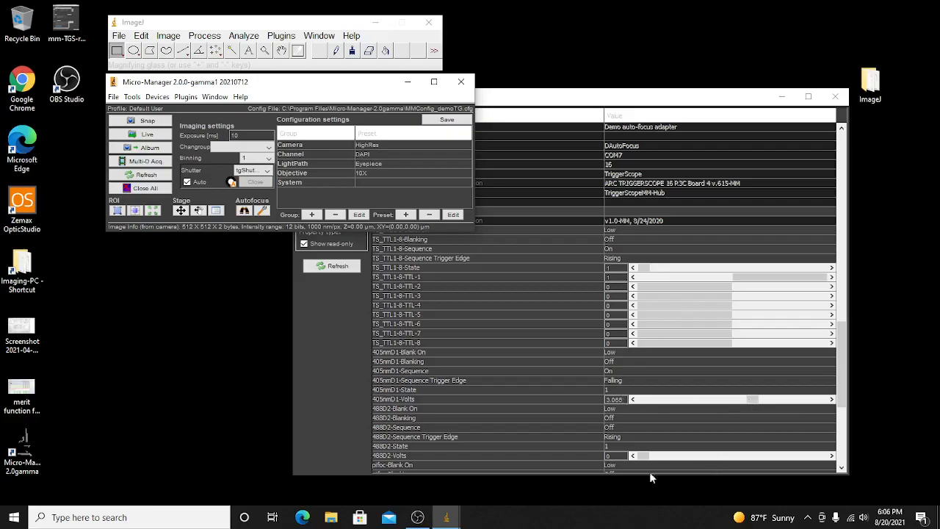
{"action": "left_click", "coordinate": [381, 154]}
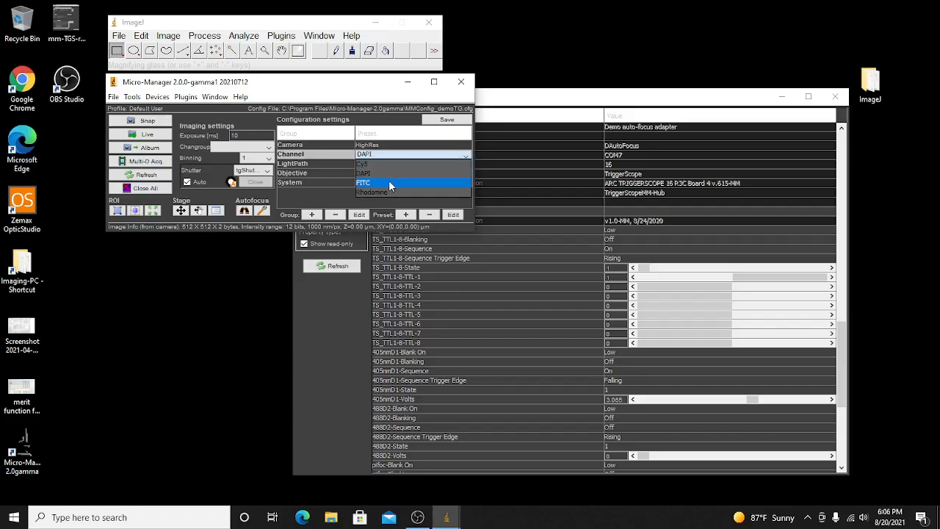
{"action": "left_click", "coordinate": [390, 185]}
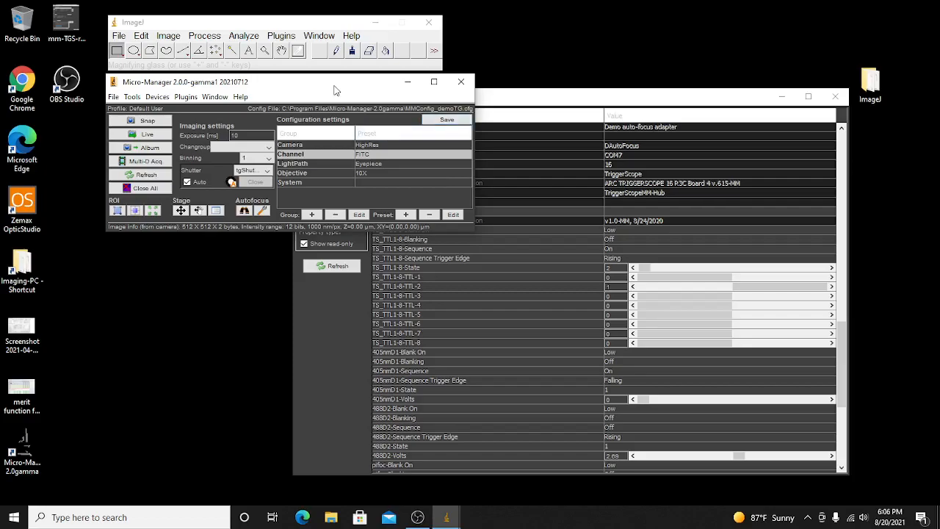
Save the current hardware configuration over MMConfig_demoTG.cfg.
{"action": "left_click_drag", "start_coordinate": [340, 84], "coordinate": [307, 119]}
{"action": "left_click", "coordinate": [414, 154]}
{"action": "left_click", "coordinate": [399, 283]}
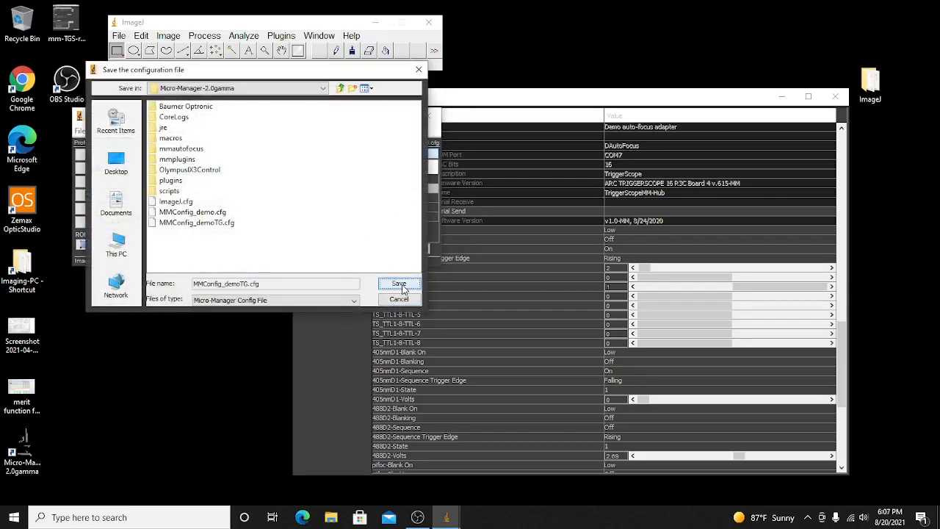
Apply the Startup preset to the System group.
{"action": "left_click", "coordinate": [221, 205]}
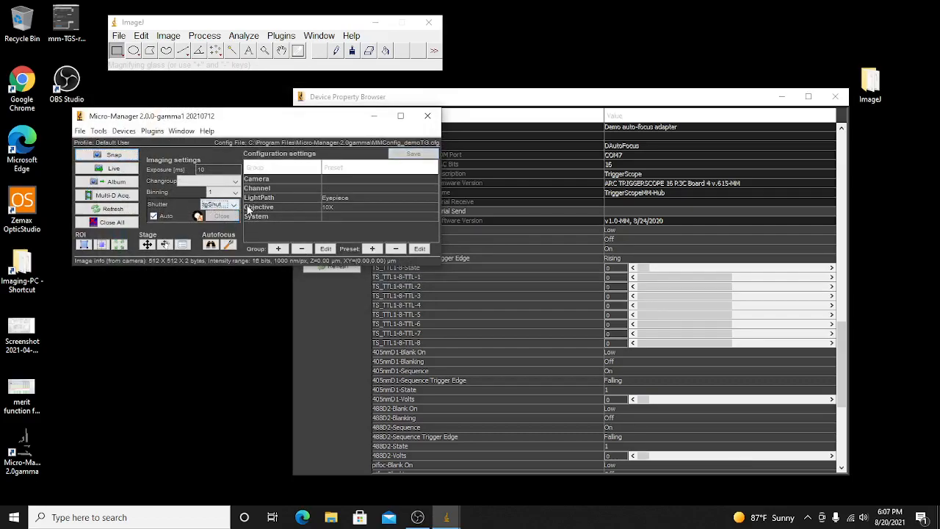
{"action": "left_click", "coordinate": [338, 218]}
{"action": "left_click", "coordinate": [342, 226]}
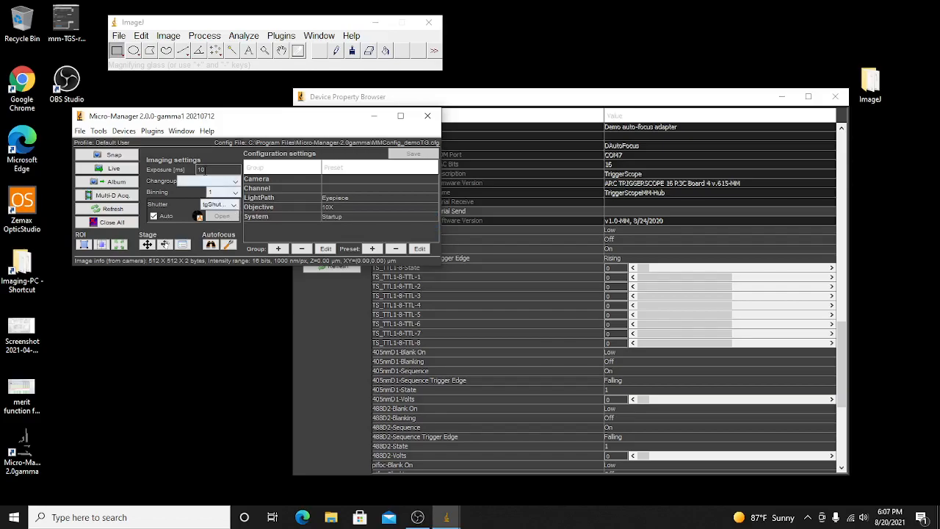
Select Channel as the channel group in the imaging settings and set the exposure to 100 ms.
{"action": "left_click", "coordinate": [217, 181]}
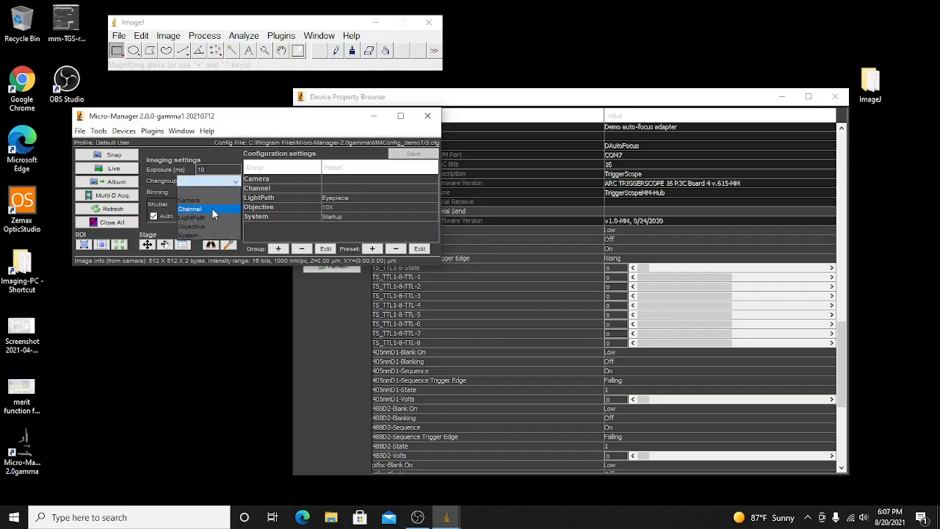
{"action": "left_click", "coordinate": [205, 210]}
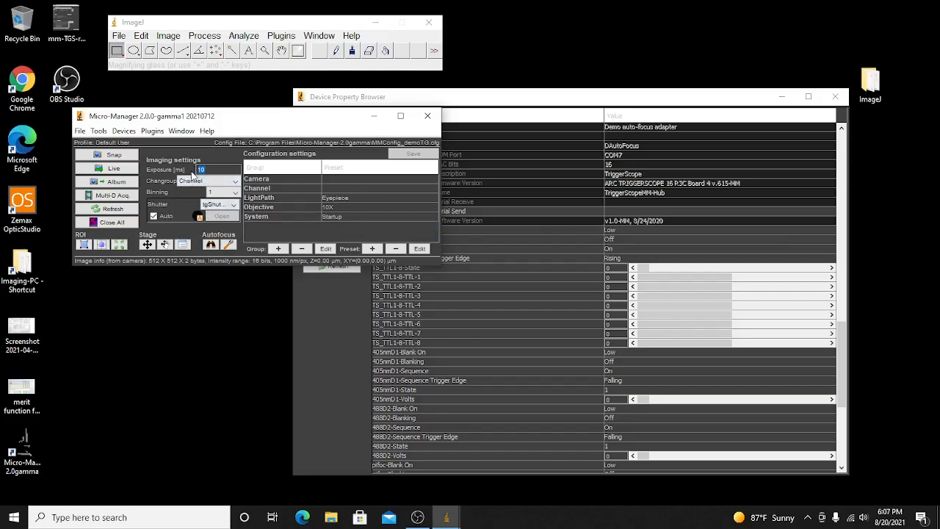
{"action": "type", "text": "100"}
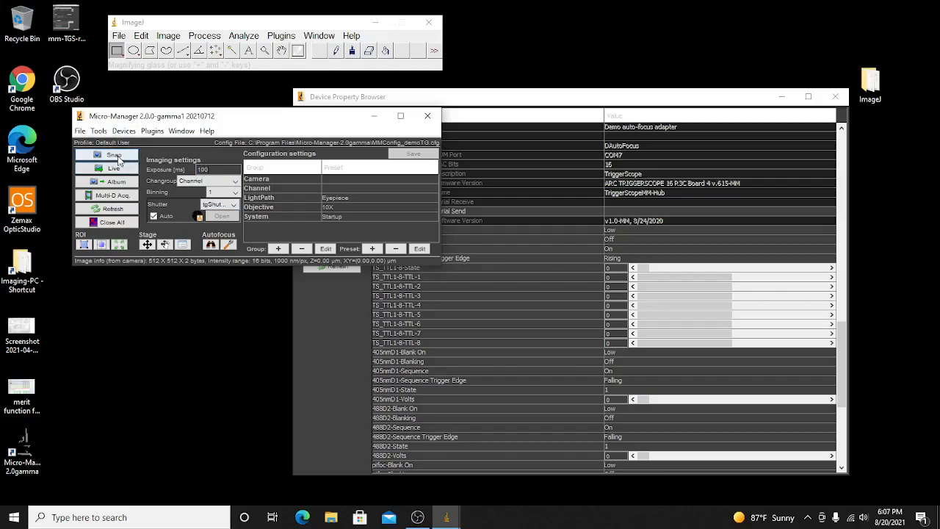
Snap a test image, and close the resulting inspector and preview windows.
{"action": "left_click", "coordinate": [115, 156]}
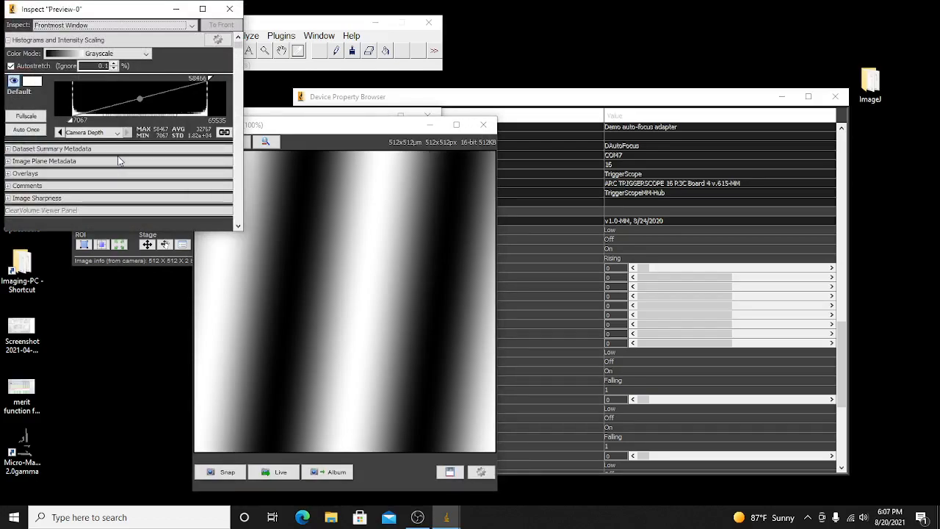
{"action": "left_click", "coordinate": [229, 9]}
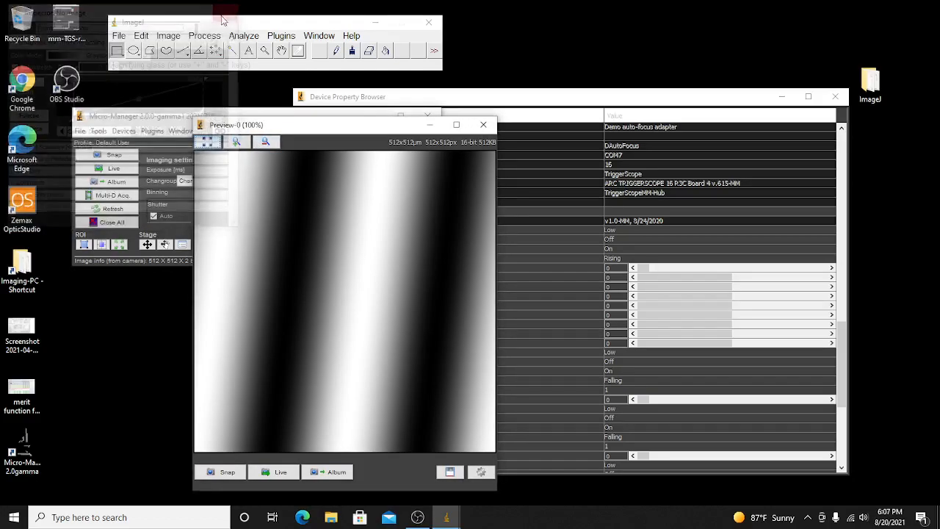
{"action": "left_click", "coordinate": [480, 130]}
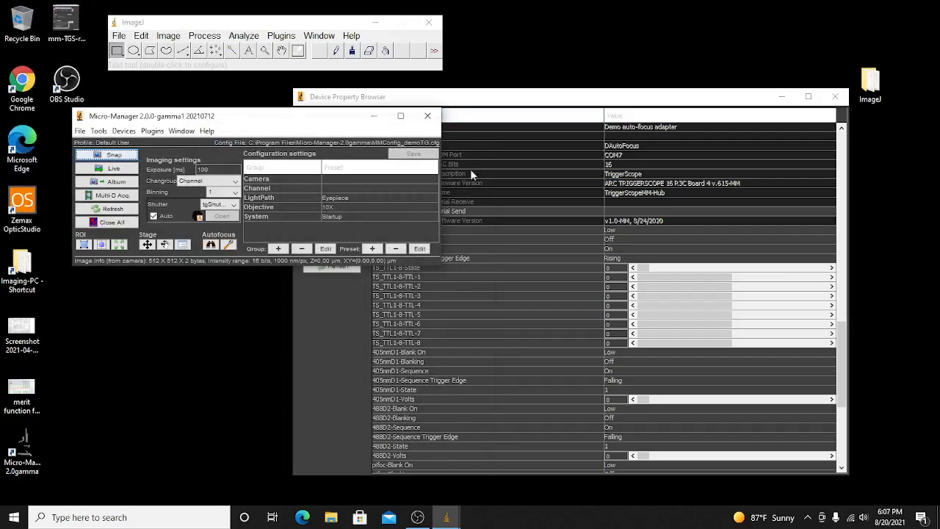
Apply the DAPI preset to the Channel group, snap an image with it, and close the preview and inspector windows.
{"action": "left_click", "coordinate": [338, 189]}
{"action": "left_click", "coordinate": [347, 206]}
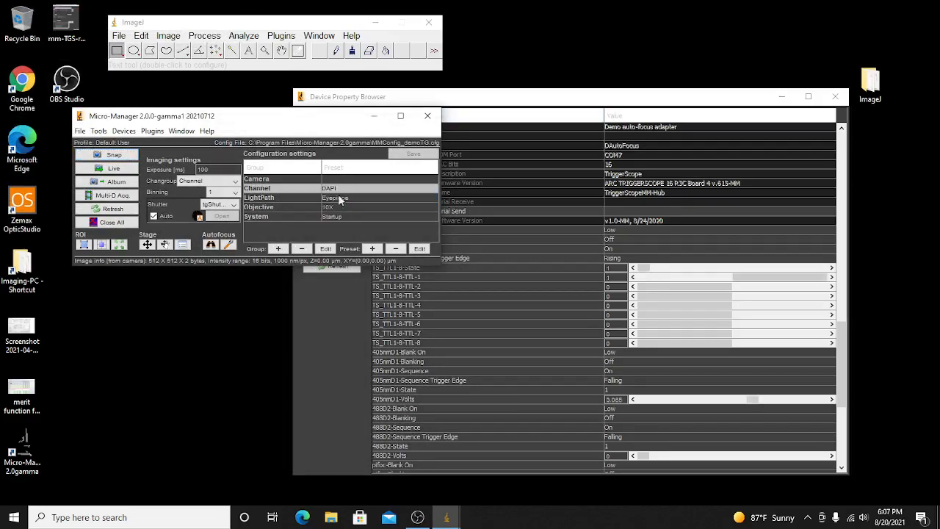
{"action": "left_click", "coordinate": [115, 156]}
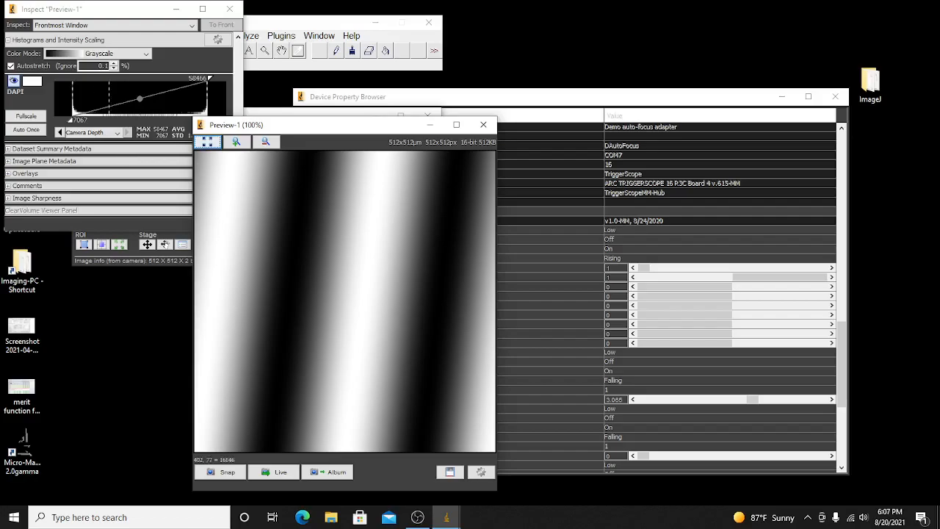
{"action": "left_click", "coordinate": [483, 124]}
{"action": "left_click", "coordinate": [230, 9]}
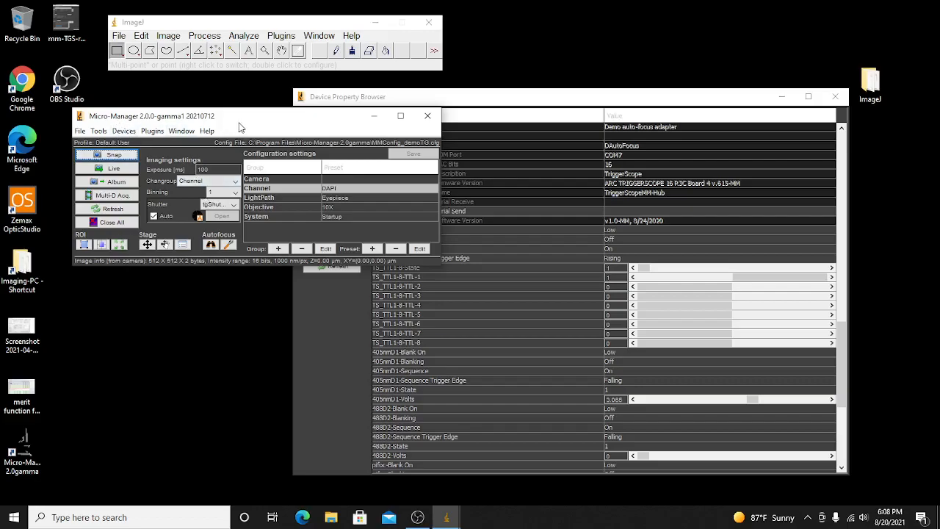
Place the main window and Device Property Browser side by side and examine the 405nmD1 Blank On, Blanking and Sequence options.
{"action": "left_click_drag", "start_coordinate": [238, 128], "coordinate": [172, 24]}
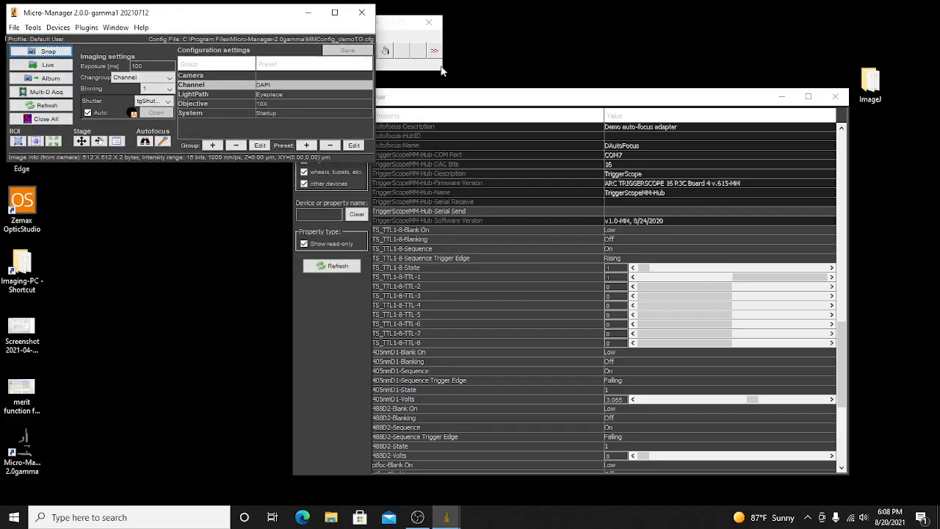
{"action": "left_click", "coordinate": [440, 97]}
{"action": "left_click_drag", "start_coordinate": [452, 100], "coordinate": [530, 66]}
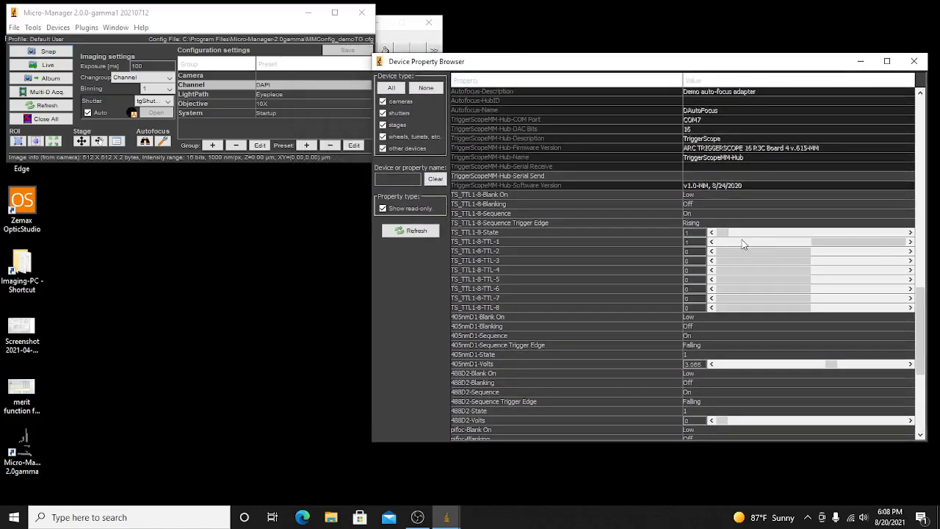
{"action": "left_click_drag", "start_coordinate": [921, 310], "coordinate": [927, 332]}
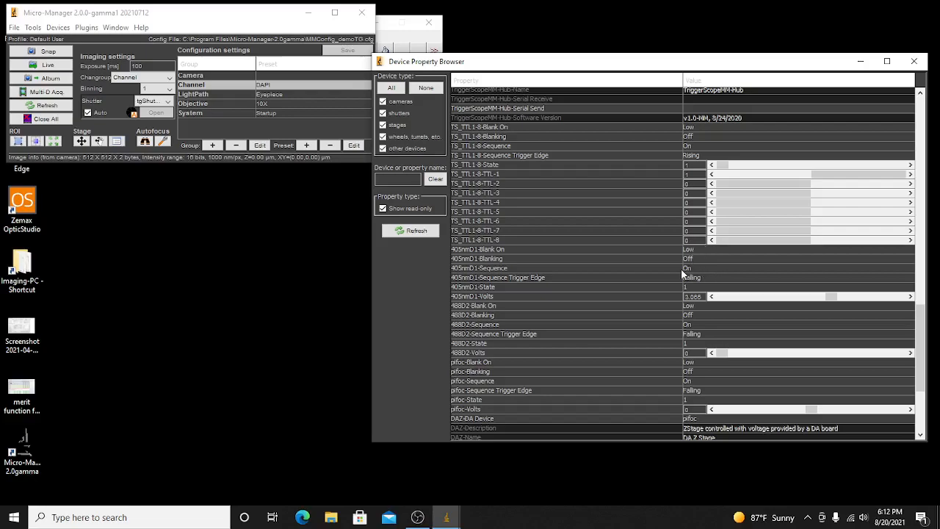
{"action": "left_click", "coordinate": [699, 250]}
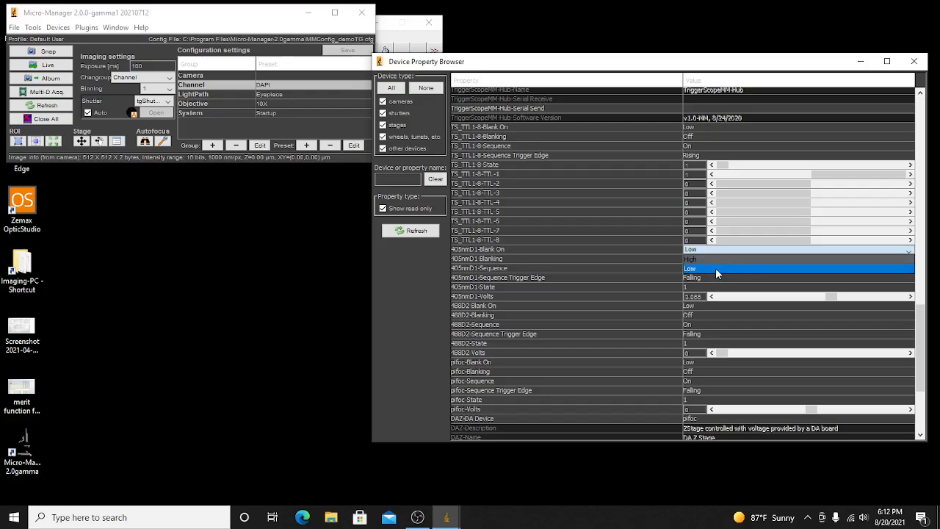
{"action": "left_click", "coordinate": [715, 267]}
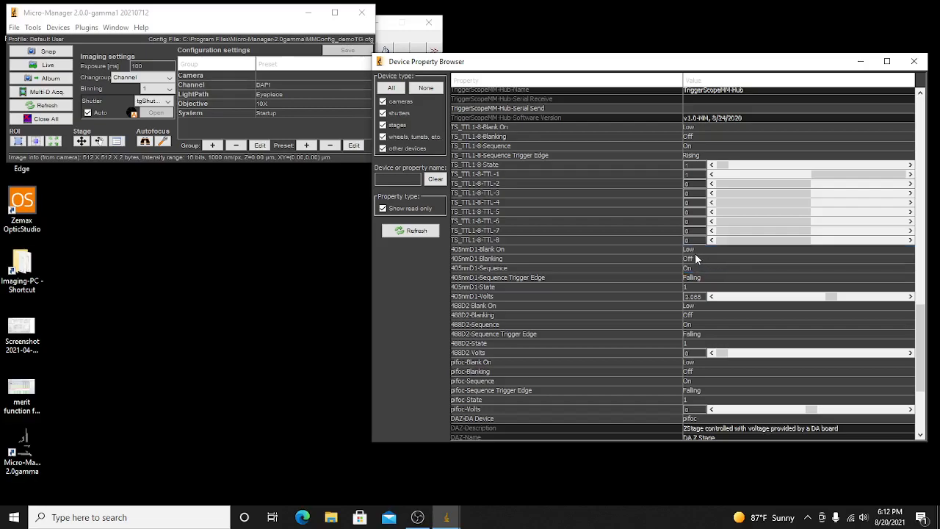
{"action": "left_click", "coordinate": [697, 259]}
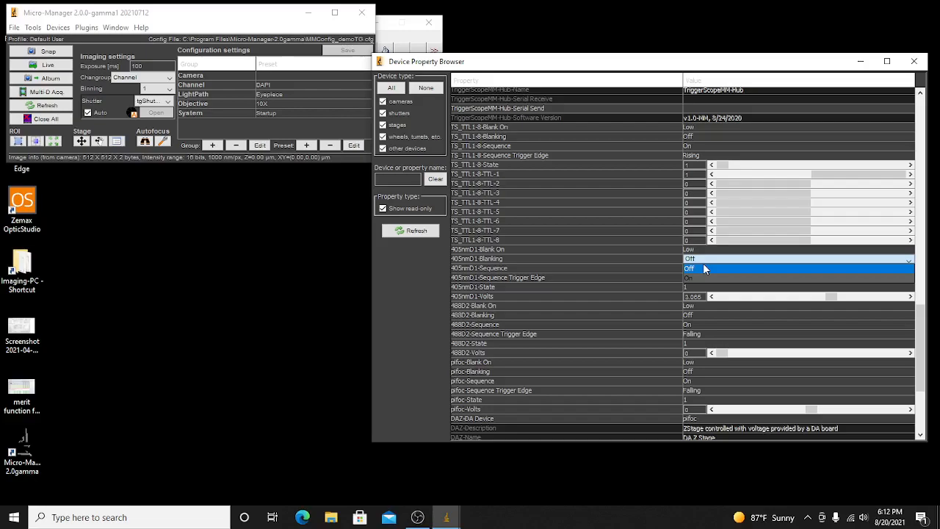
{"action": "left_click", "coordinate": [703, 266]}
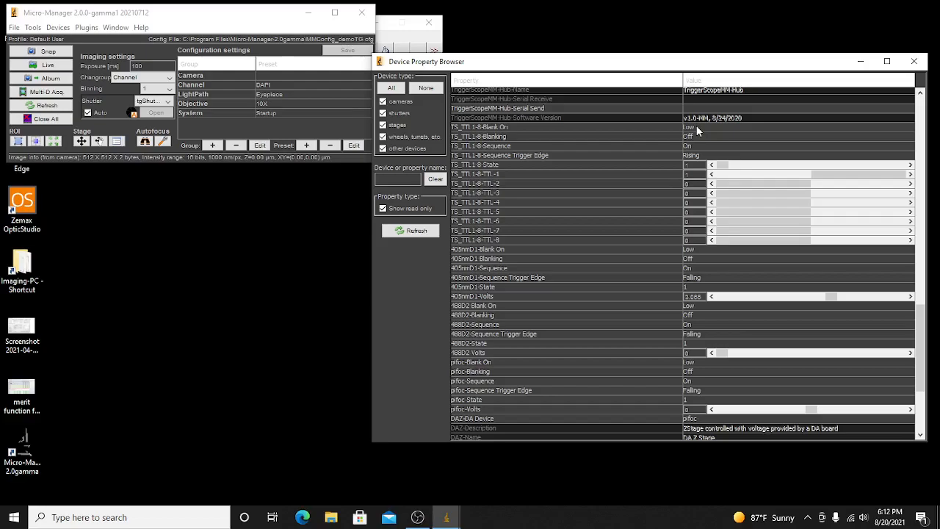
{"action": "left_click", "coordinate": [697, 267]}
{"action": "left_click", "coordinate": [698, 271]}
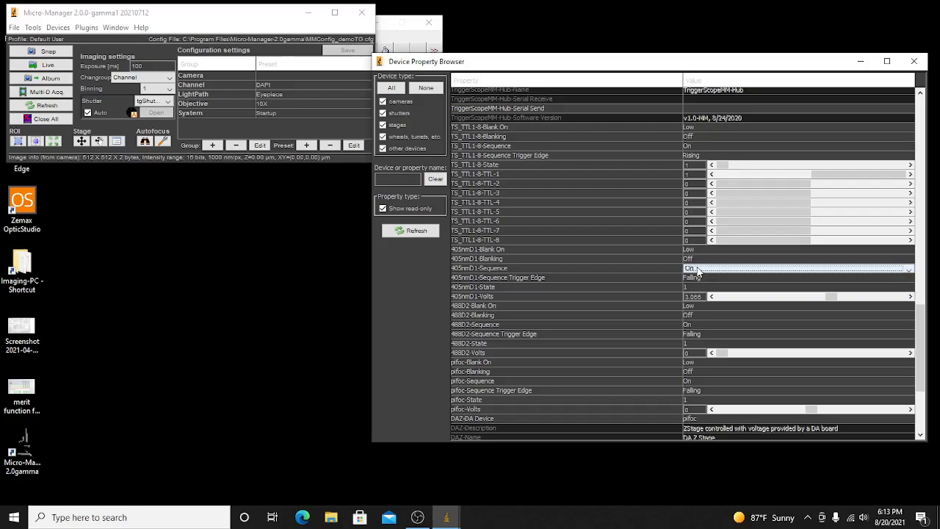
Open the Multi-Dimensional Acquisition settings and enable Multiple Positions (XY).
{"action": "left_click", "coordinate": [47, 91]}
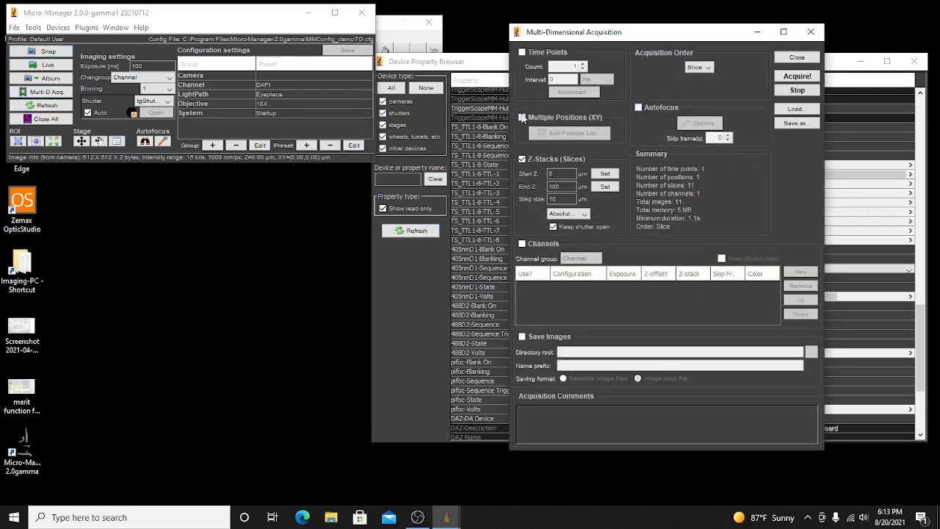
{"action": "left_click", "coordinate": [522, 117]}
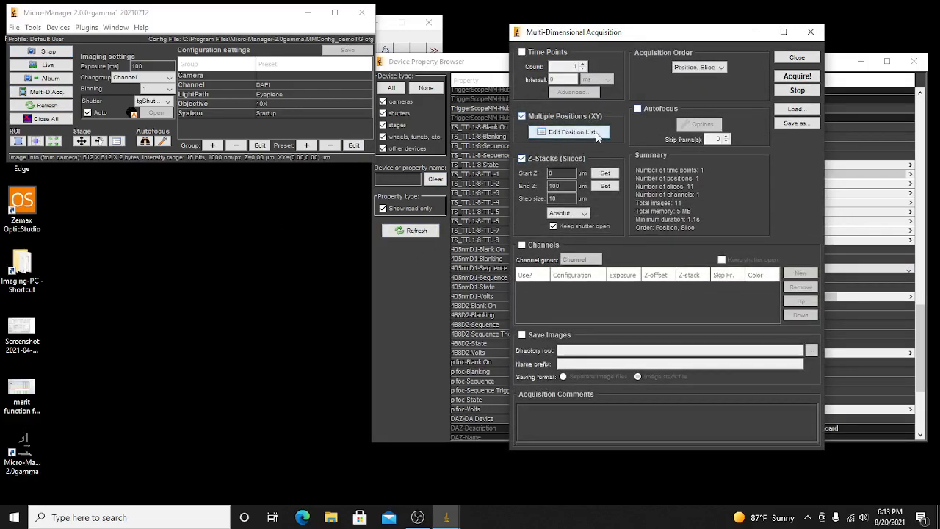
Try to move the DAZ stage down one small step in Stage Control, and close the acquisition and Stage Control windows.
{"action": "left_click", "coordinate": [81, 142]}
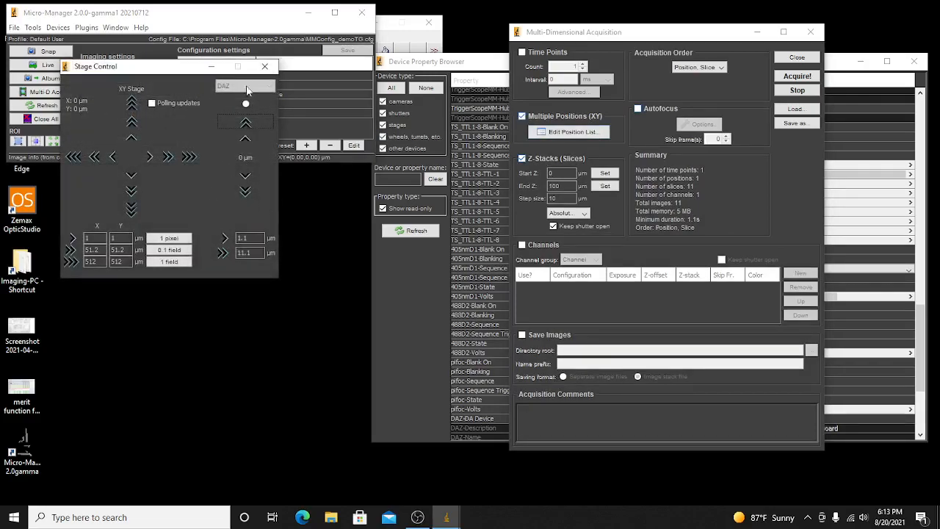
{"action": "left_click_drag", "start_coordinate": [161, 68], "coordinate": [233, 188]}
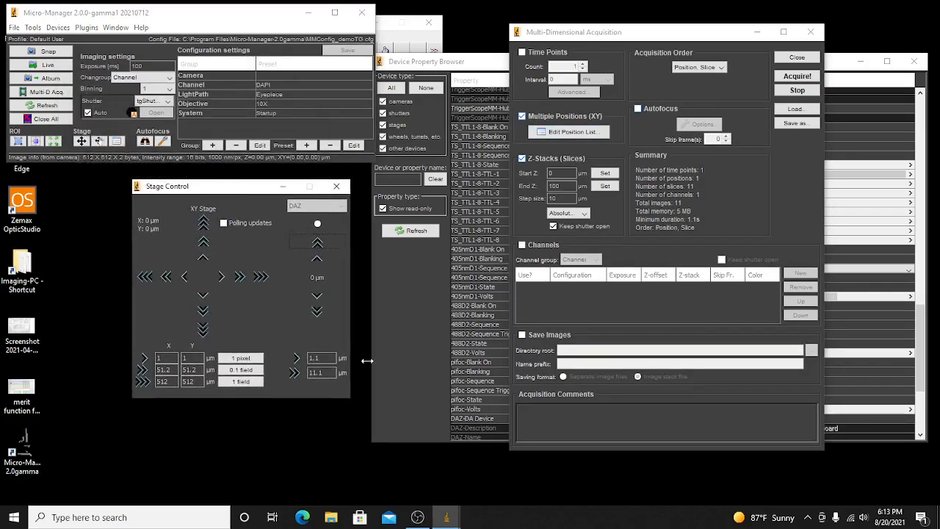
{"action": "left_click", "coordinate": [317, 297]}
{"action": "left_click", "coordinate": [810, 32]}
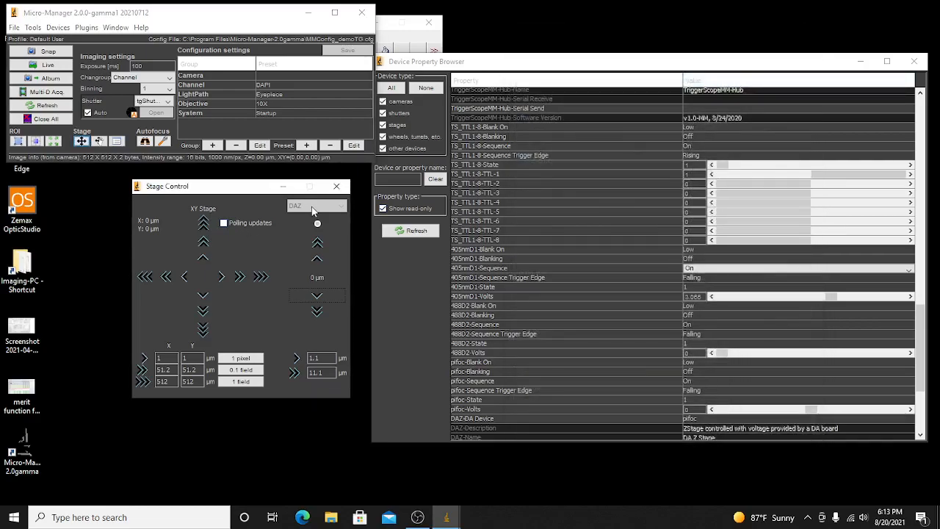
{"action": "left_click_drag", "start_coordinate": [241, 187], "coordinate": [205, 194]}
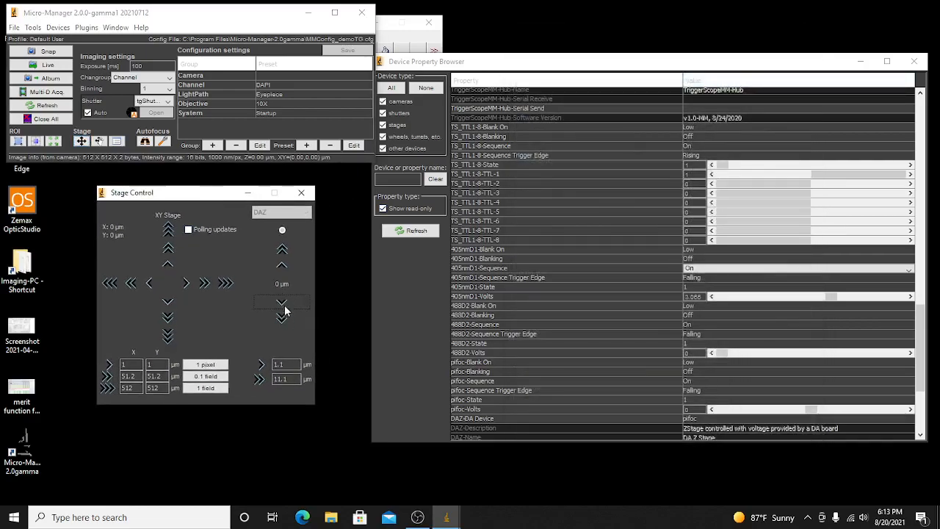
{"action": "left_click", "coordinate": [302, 194]}
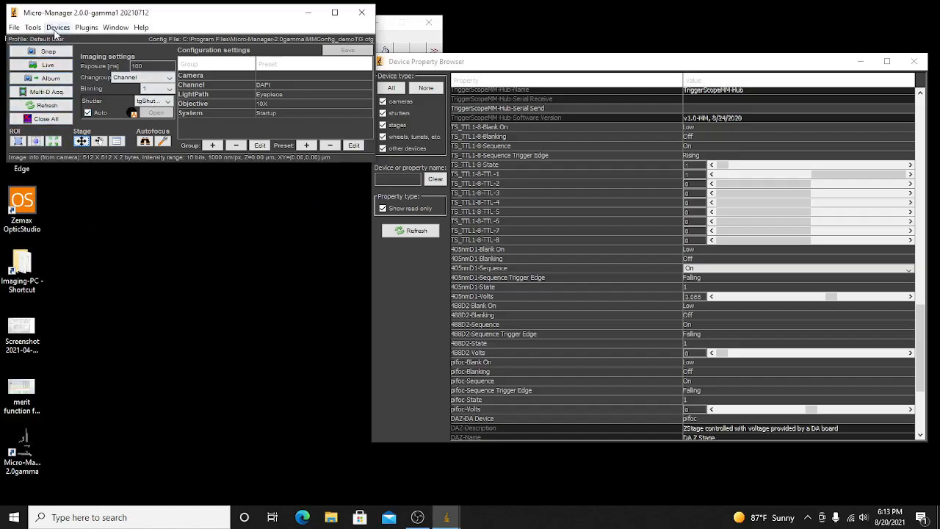
Examine the DAZ-Position, DAZ-DA Device and pifoc-Sequence properties in the Device Property Browser, keeping pifoc as the DA device.
{"action": "left_click", "coordinate": [57, 27]}
{"action": "left_click", "coordinate": [92, 41]}
{"action": "left_click_drag", "start_coordinate": [923, 148], "coordinate": [937, 401]}
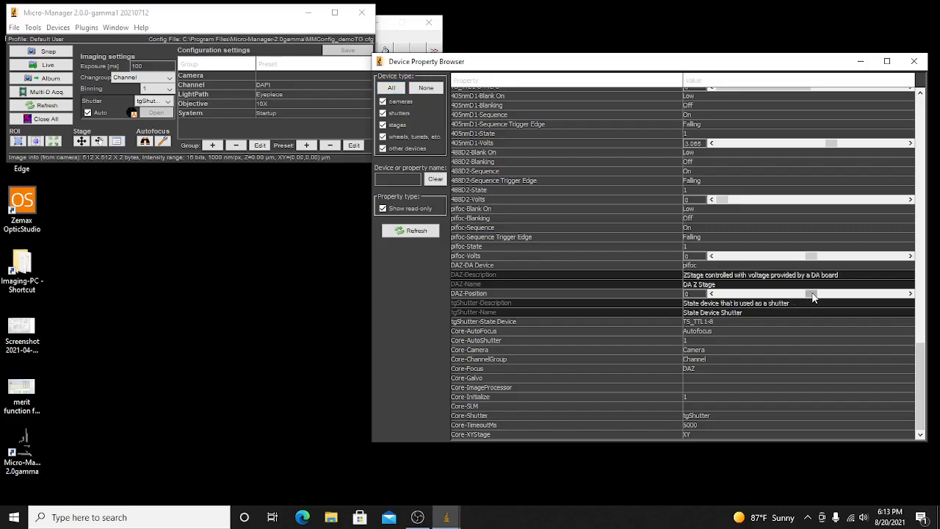
{"action": "left_click_drag", "start_coordinate": [812, 294], "coordinate": [772, 294]}
{"action": "left_click", "coordinate": [696, 267]}
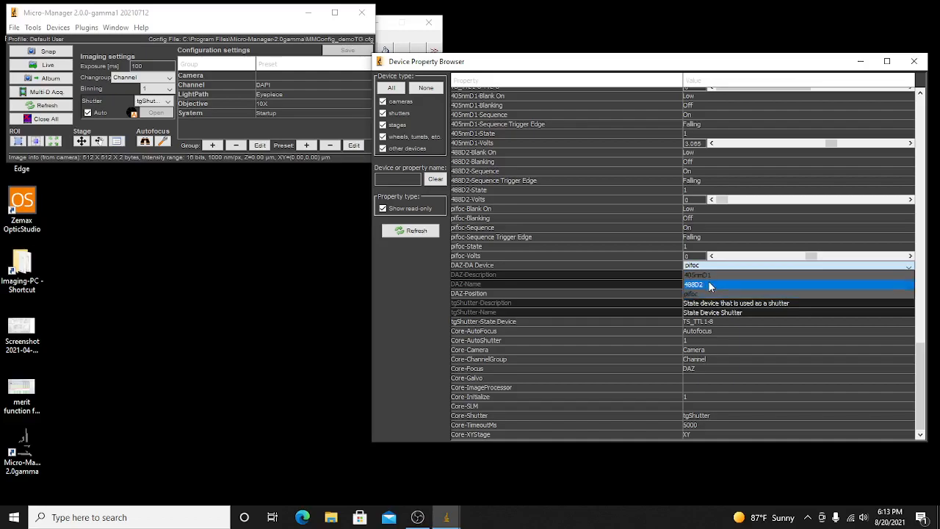
{"action": "left_click", "coordinate": [698, 294]}
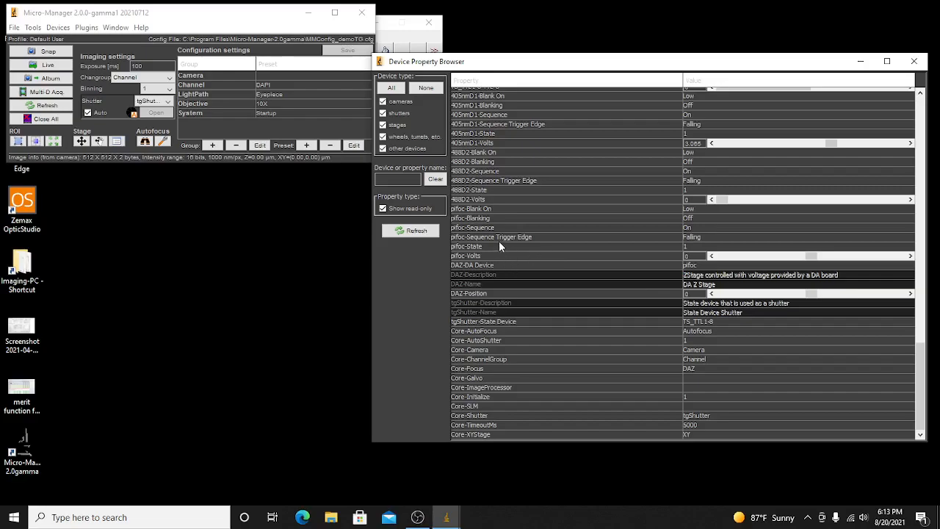
{"action": "left_click", "coordinate": [691, 232]}
{"action": "left_click", "coordinate": [692, 233]}
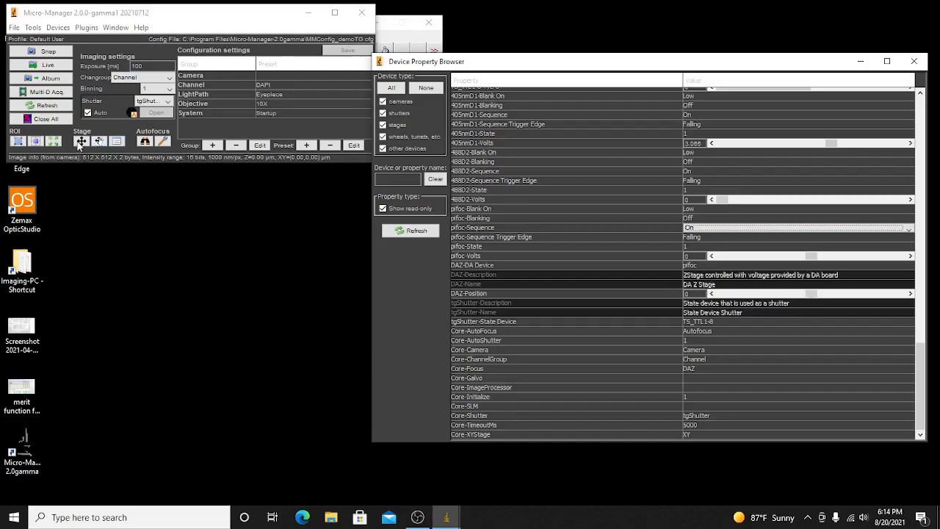
Close the Device Property Browser and check the DAZ stage in Stage Control.
{"action": "left_click", "coordinate": [912, 64]}
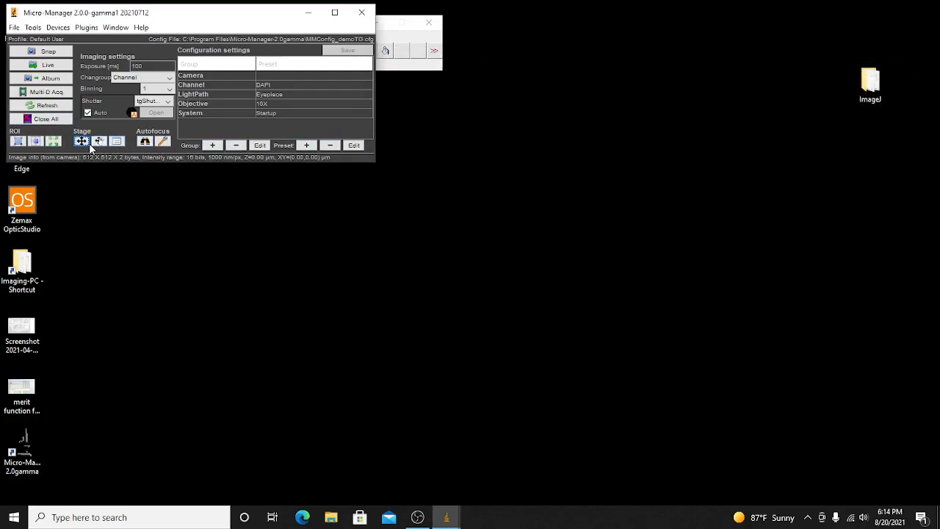
{"action": "left_click_drag", "start_coordinate": [164, 15], "coordinate": [256, 97]}
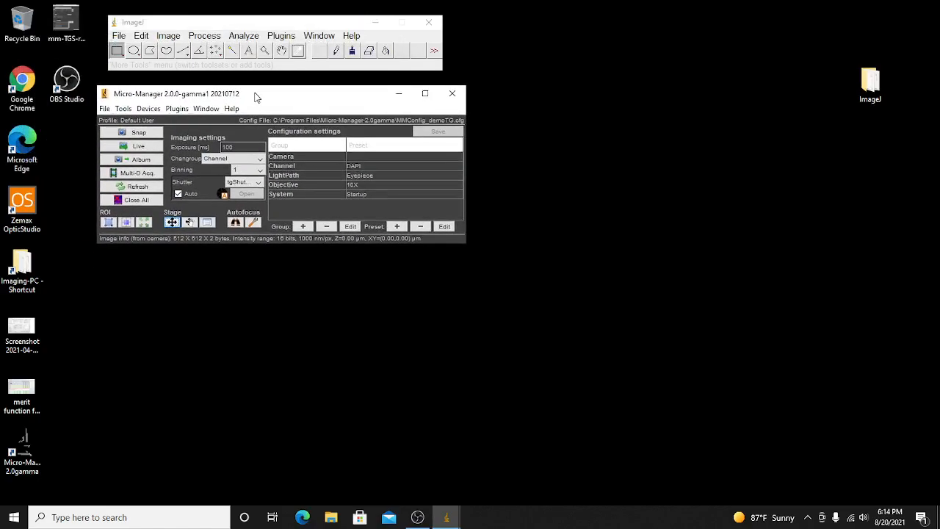
{"action": "left_click", "coordinate": [173, 221]}
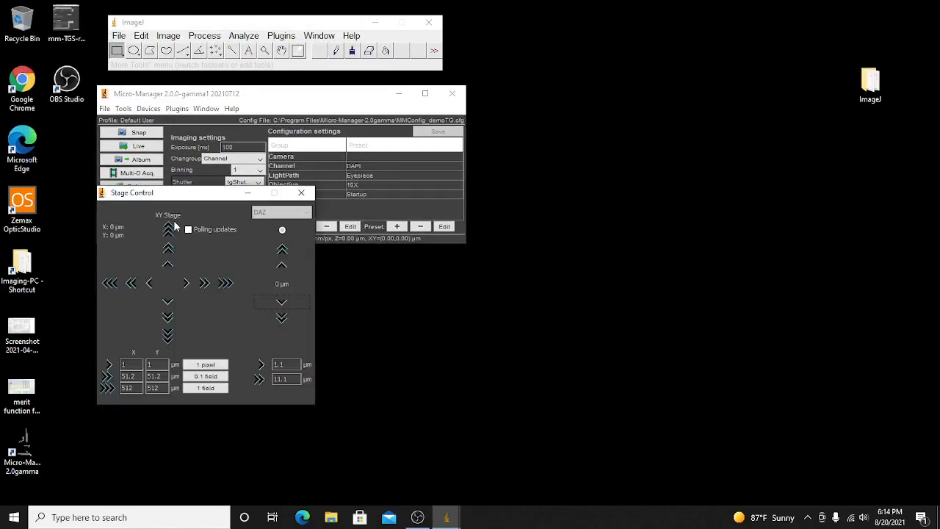
{"action": "left_click", "coordinate": [302, 192]}
In the Multi-Dimensional Acquisition settings, disable Multiple Positions (XY) and enable Channels with FITC and DAPI as the two configurations.
{"action": "left_click", "coordinate": [136, 172]}
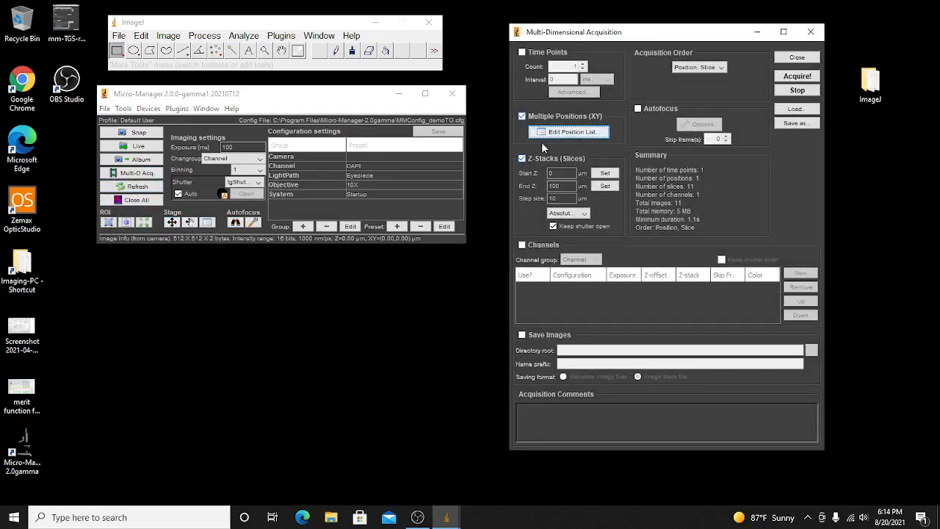
{"action": "left_click", "coordinate": [522, 116]}
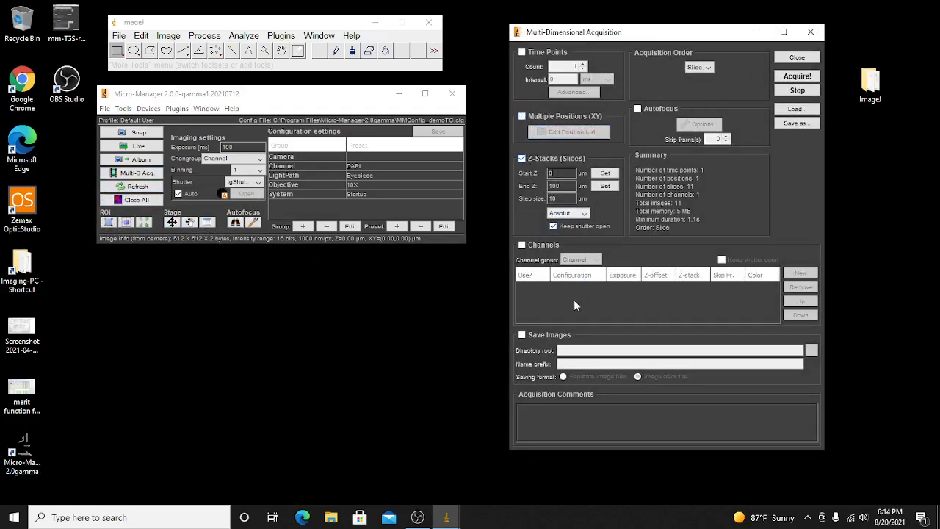
{"action": "left_click", "coordinate": [522, 245]}
{"action": "left_click", "coordinate": [803, 274]}
{"action": "left_click", "coordinate": [802, 274]}
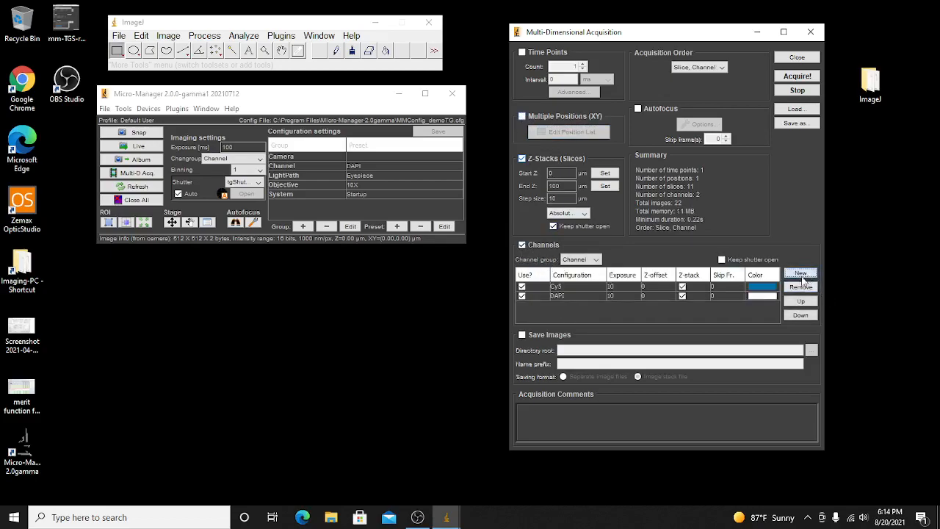
{"action": "left_click", "coordinate": [586, 288]}
{"action": "left_click", "coordinate": [587, 305]}
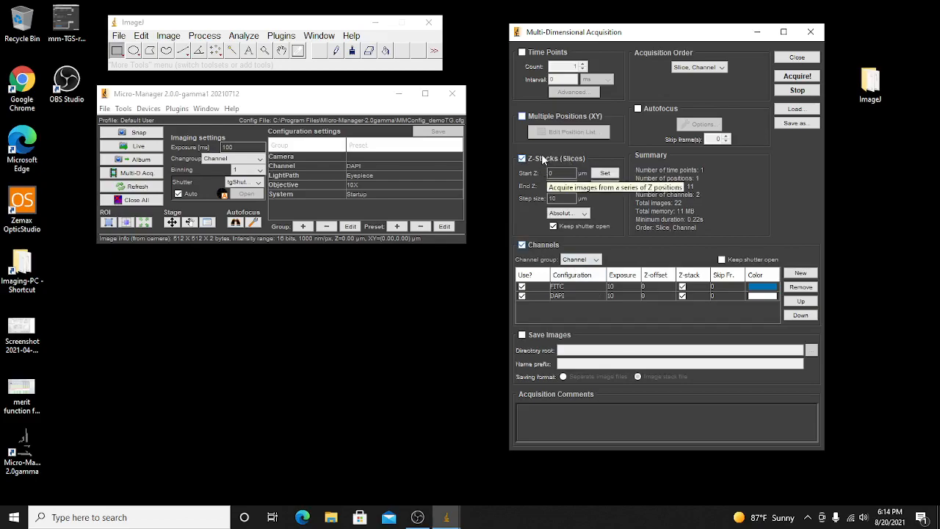
{"action": "left_click_drag", "start_coordinate": [636, 32], "coordinate": [604, 27]}
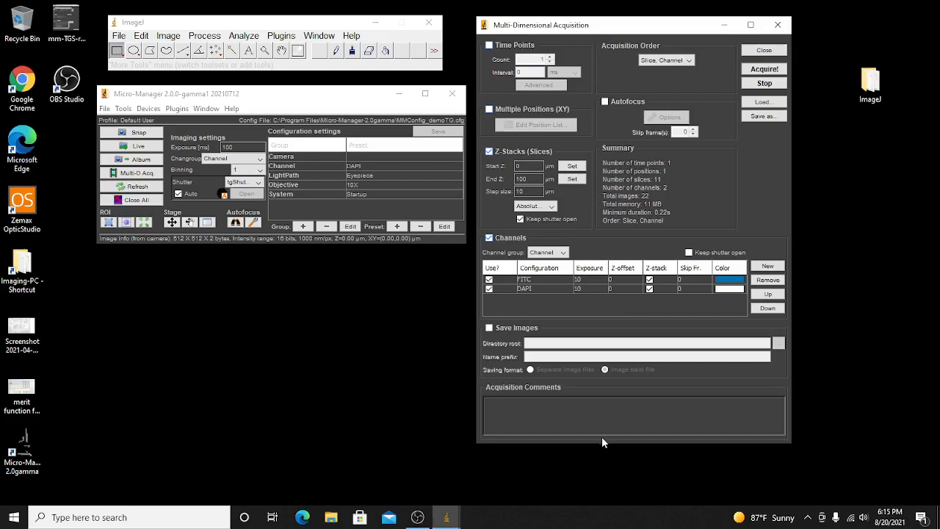
{"action": "left_click", "coordinate": [777, 71]}
{"action": "left_click_drag", "start_coordinate": [666, 32], "coordinate": [636, 31]}
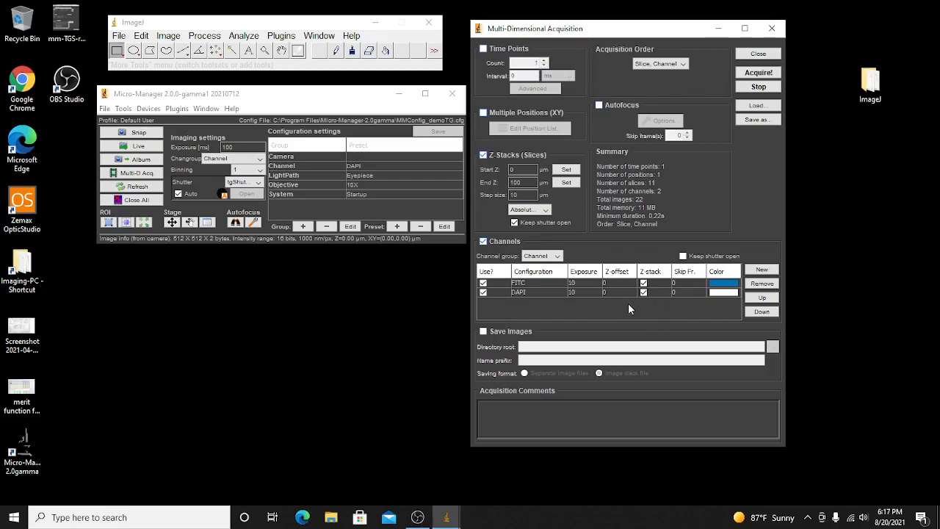
Set the exposure of both the FITC and DAPI channels to 30 in the acquisition's channel list.
{"action": "left_click", "coordinate": [573, 283]}
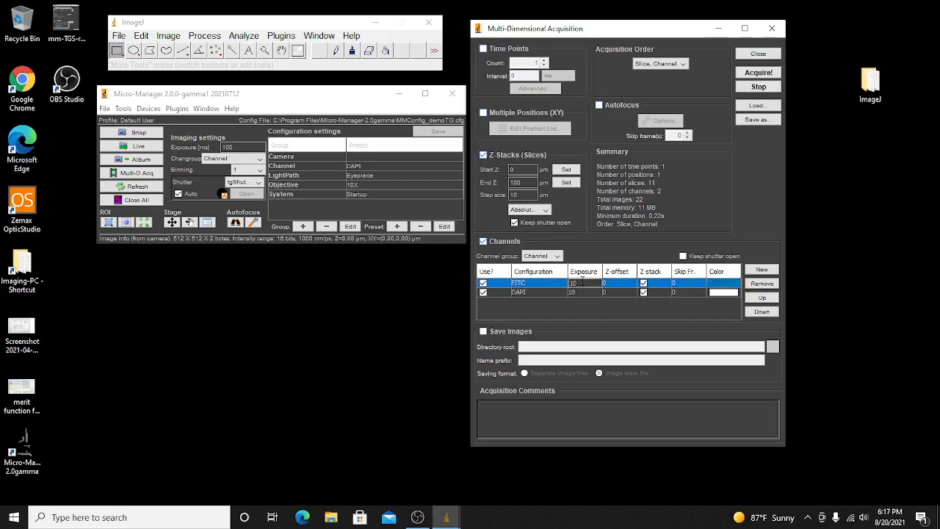
{"action": "type", "text": "30"}
{"action": "left_click", "coordinate": [582, 292]}
{"action": "type", "text": "30"}
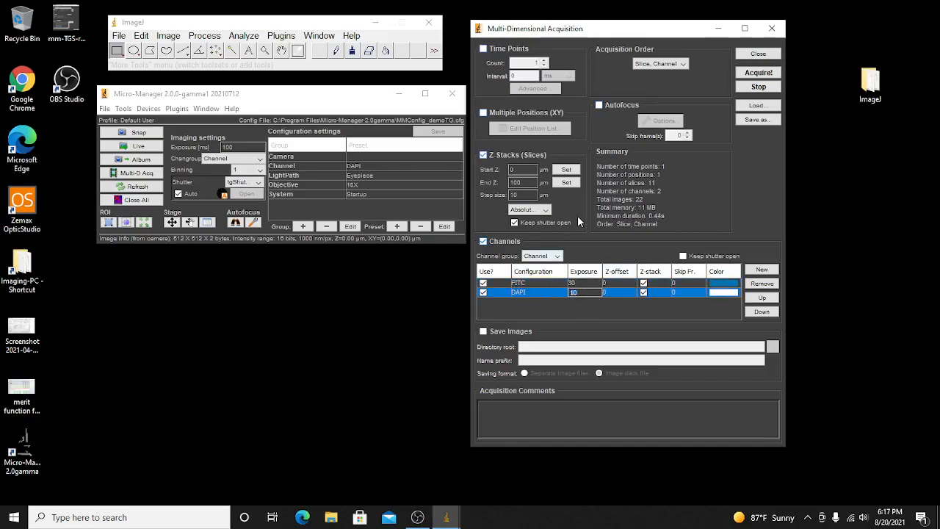
{"action": "left_click", "coordinate": [592, 284]}
{"action": "left_click", "coordinate": [583, 291]}
Set the pifoc-Sequence property to Off in the Device Property Browser, and close the browser.
{"action": "left_click", "coordinate": [149, 108]}
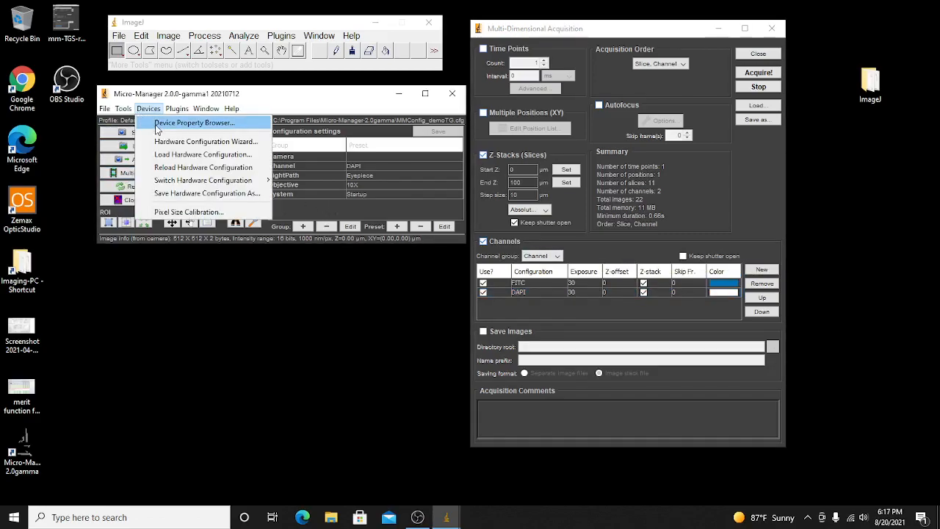
{"action": "left_click", "coordinate": [152, 123]}
{"action": "left_click_drag", "start_coordinate": [918, 139], "coordinate": [918, 427]}
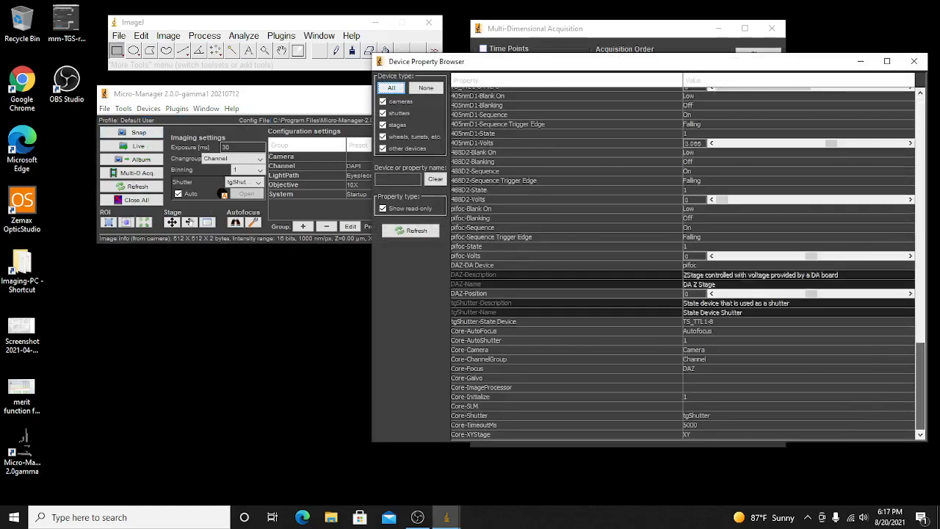
{"action": "left_click", "coordinate": [704, 228]}
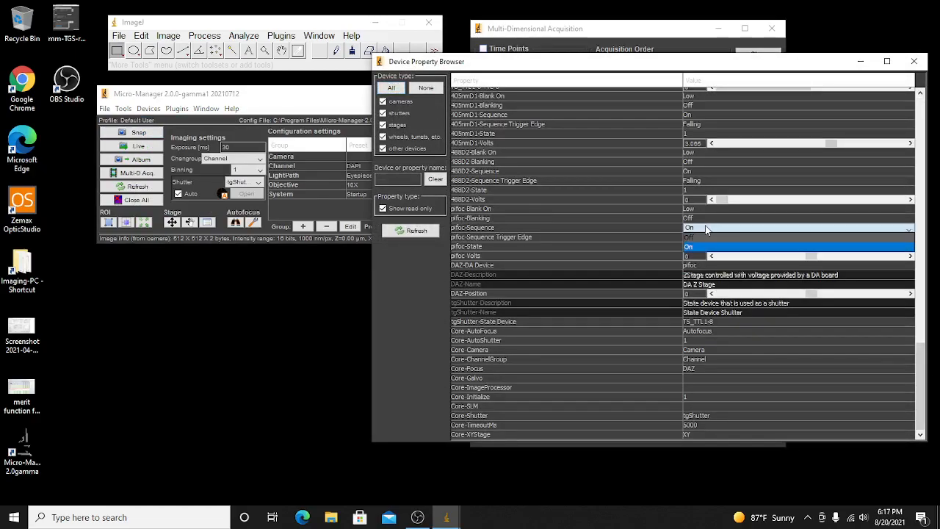
{"action": "left_click", "coordinate": [716, 239]}
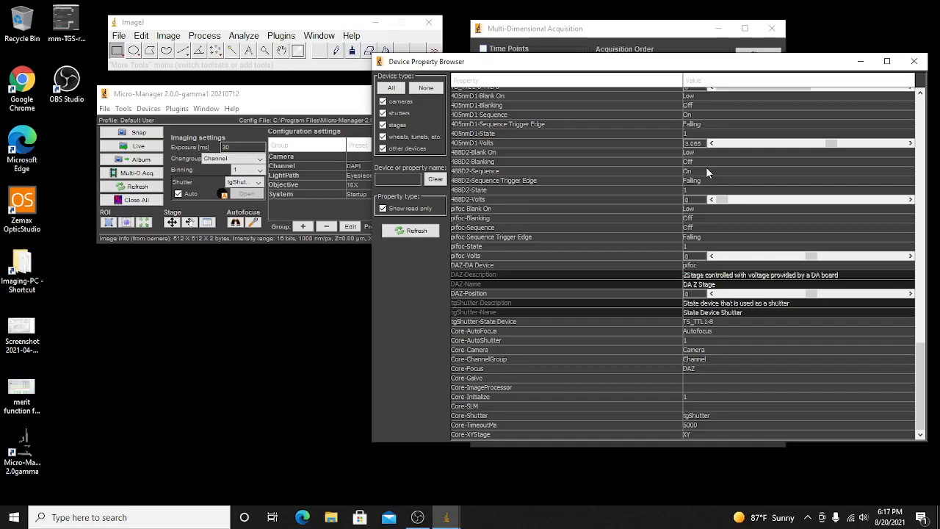
{"action": "left_click_drag", "start_coordinate": [677, 66], "coordinate": [590, 261]}
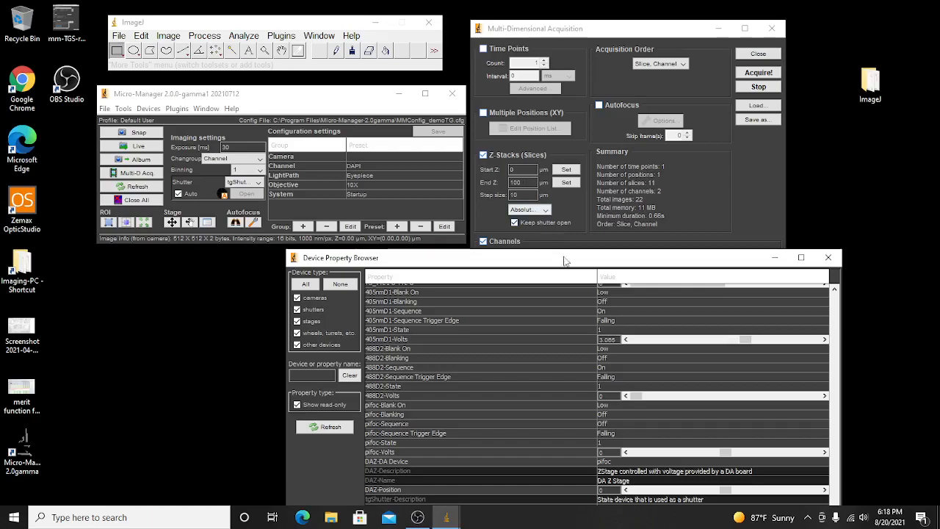
{"action": "left_click_drag", "start_coordinate": [565, 264], "coordinate": [393, 272]}
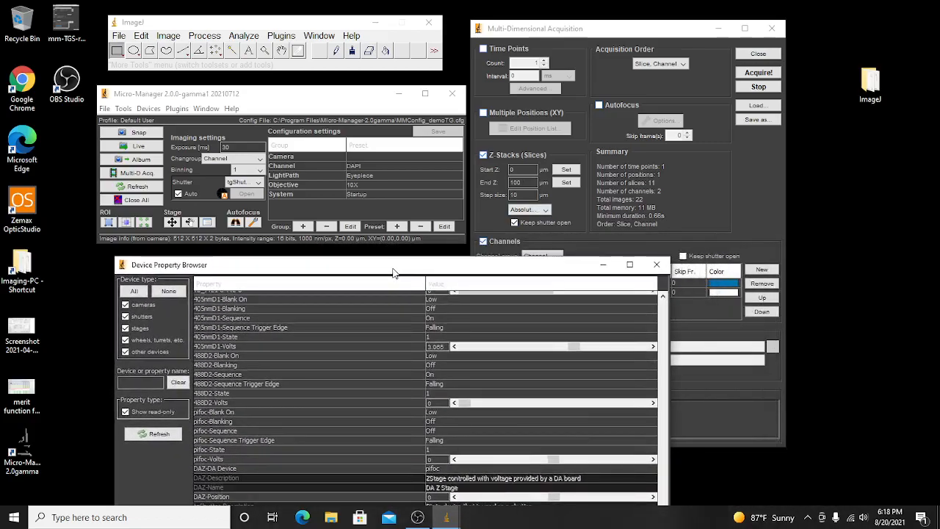
{"action": "left_click", "coordinate": [657, 264]}
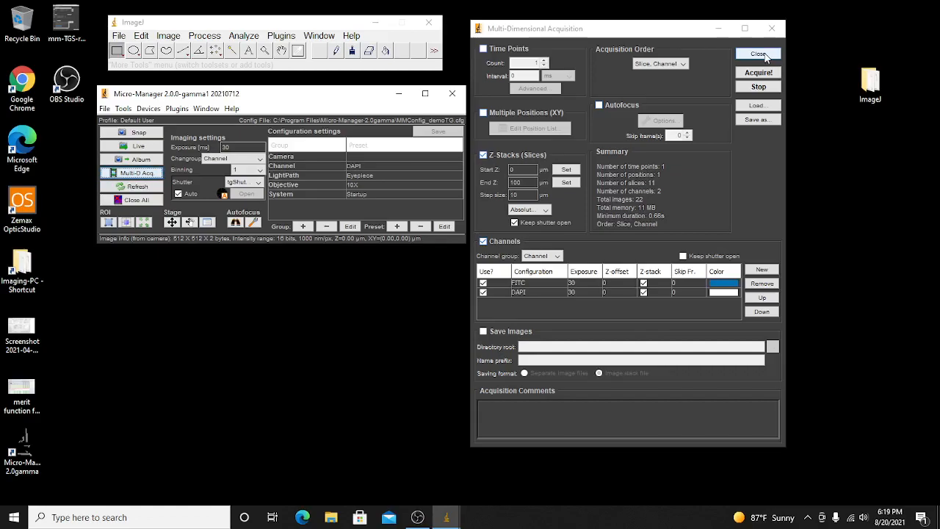
{"action": "left_click_drag", "start_coordinate": [646, 30], "coordinate": [650, 26]}
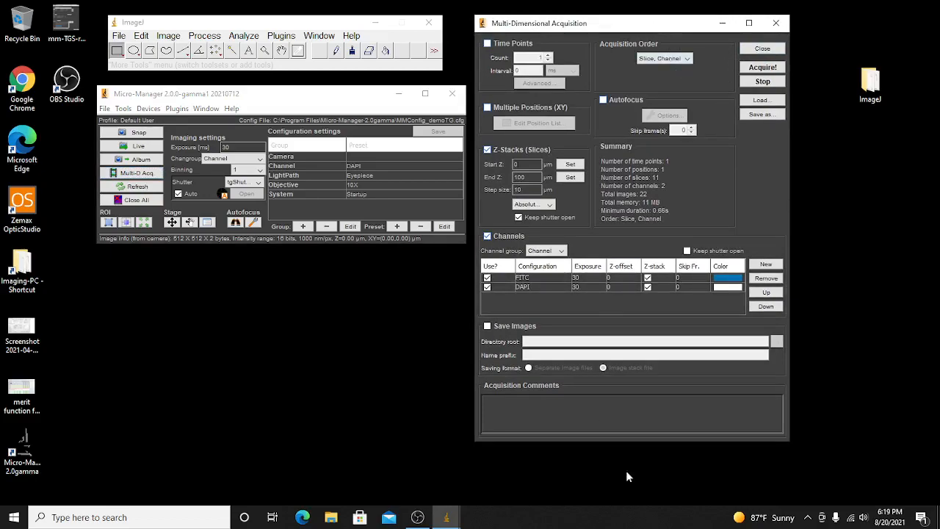
{"action": "left_click", "coordinate": [418, 517]}
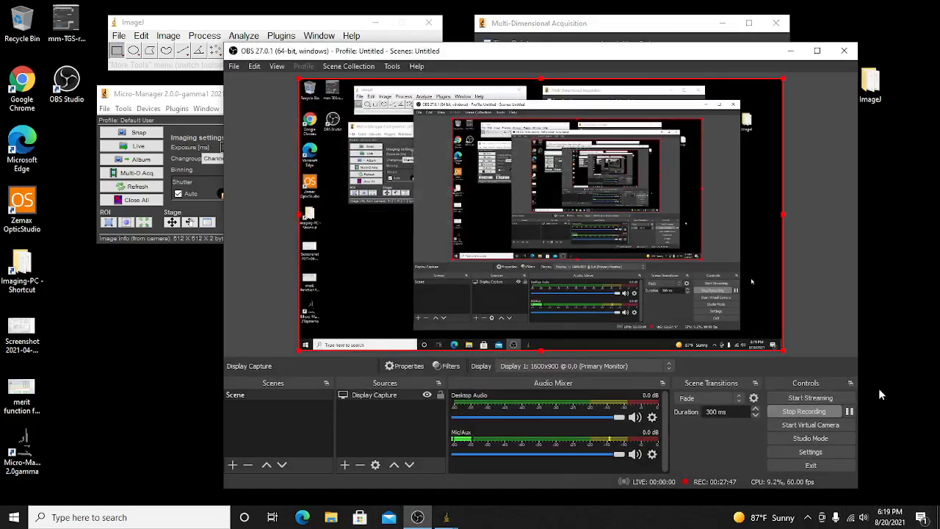